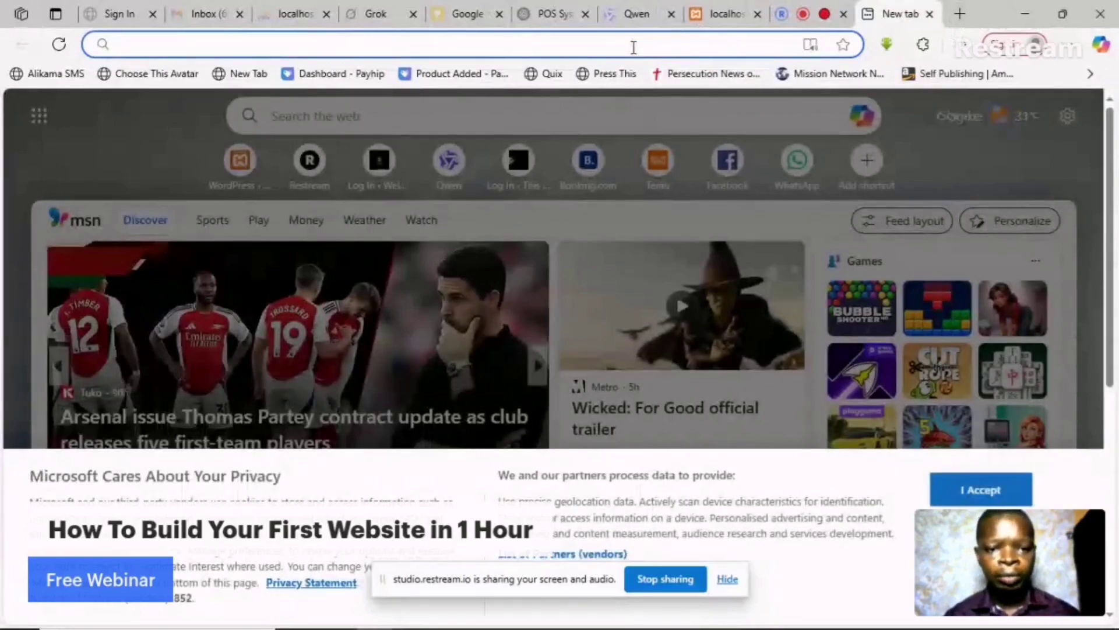
- Glance at the Restream studio preview, then return to the new tab
left_click(825, 14)
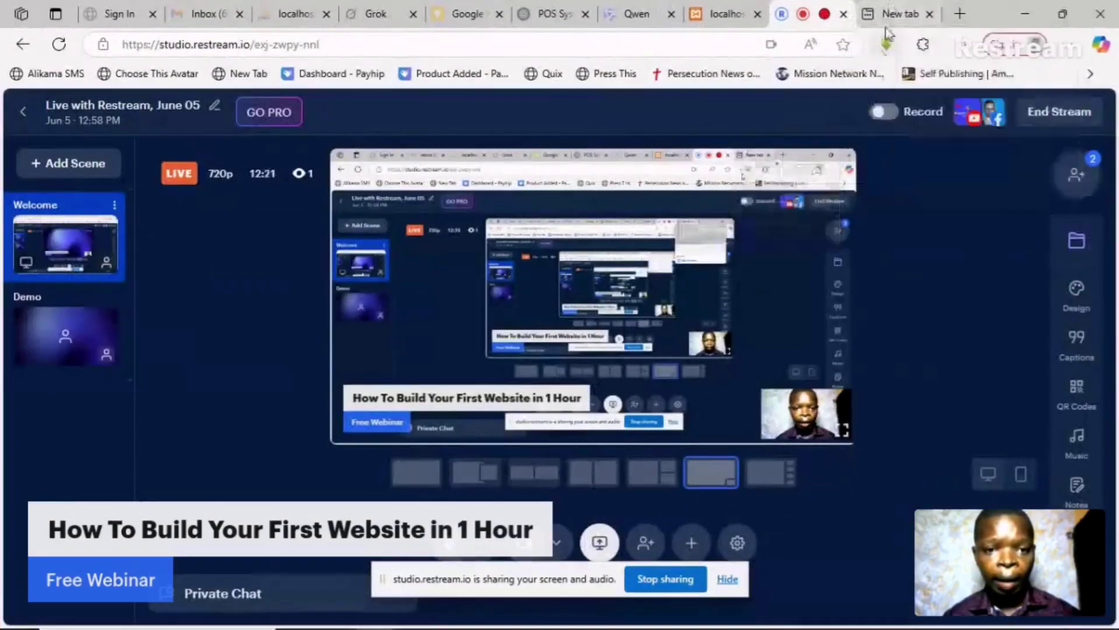
mouse_move(900, 12)
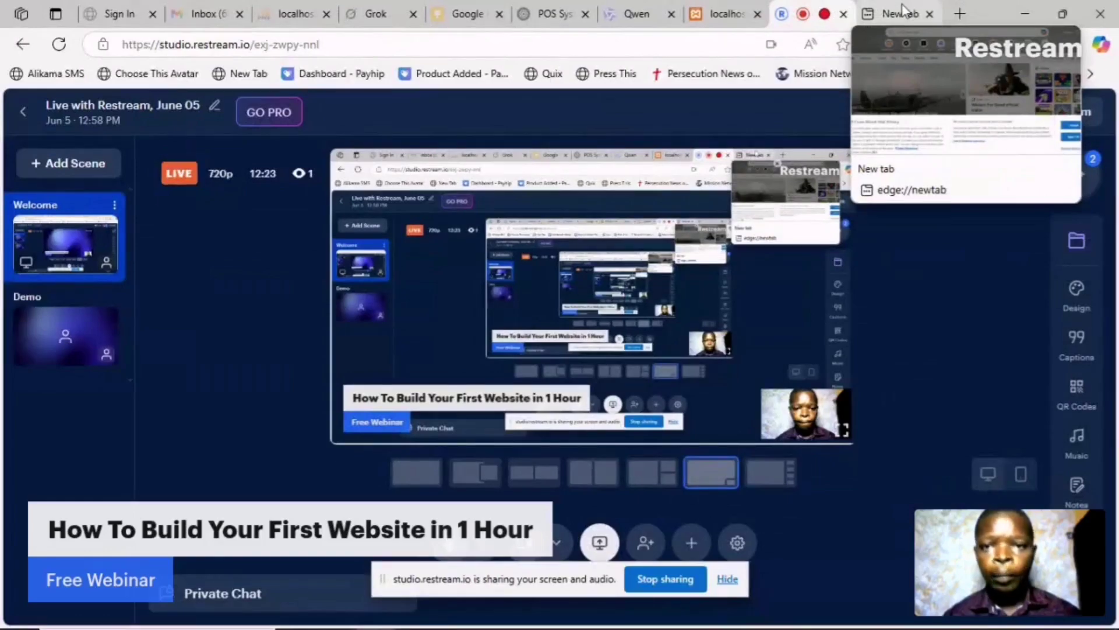
left_click(902, 11)
- Search the web for 'xampp' from the new tab's address bar
left_click(532, 45)
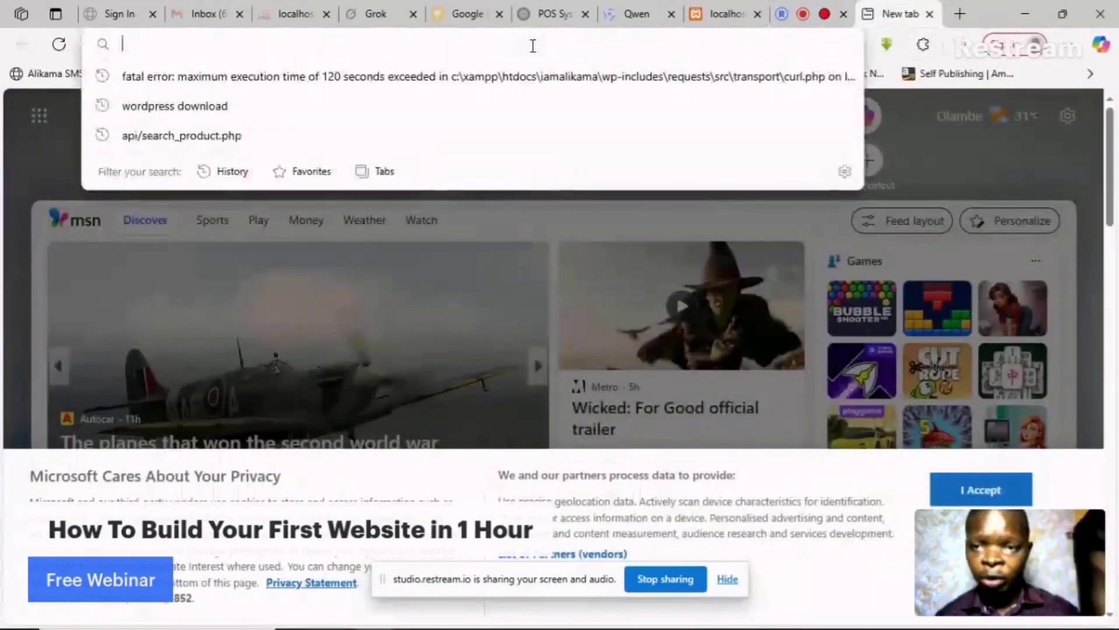
type("xa")
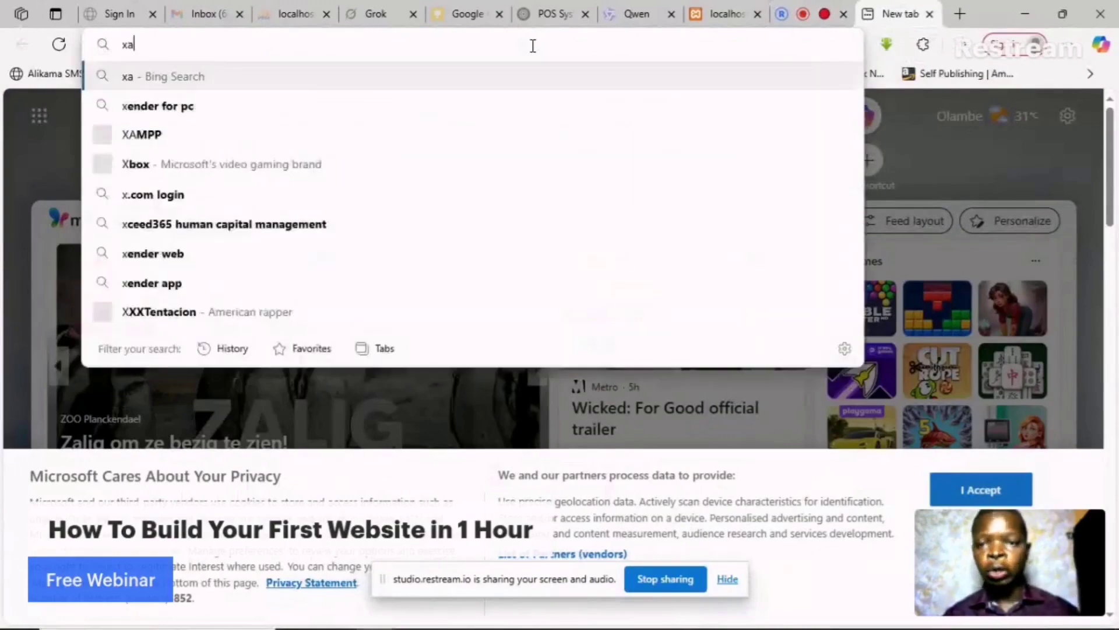
type("mpp")
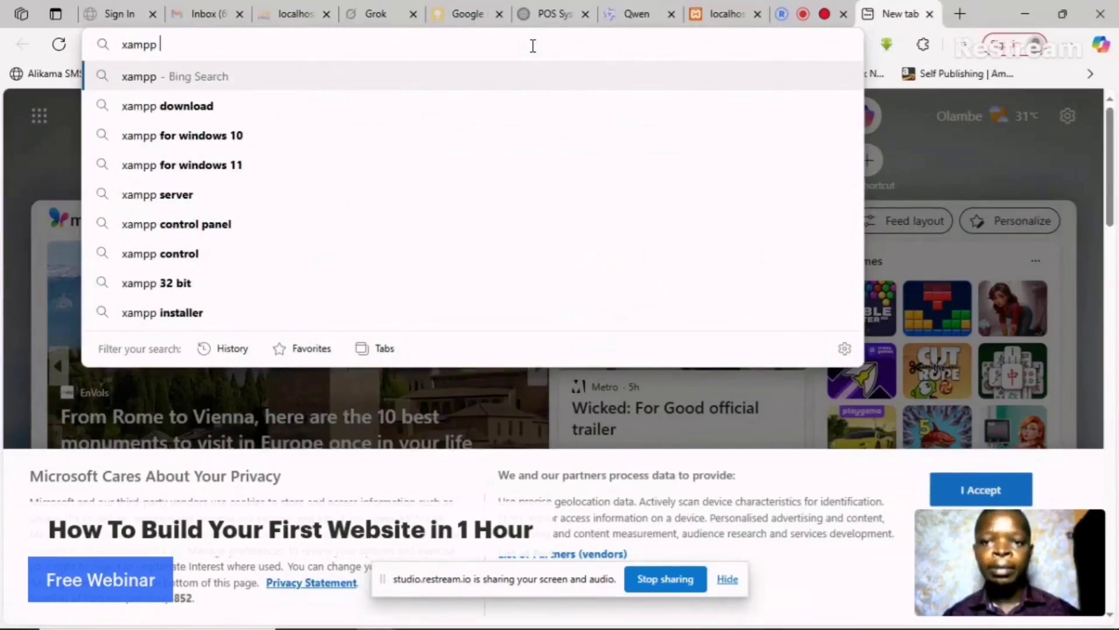
key("Return")
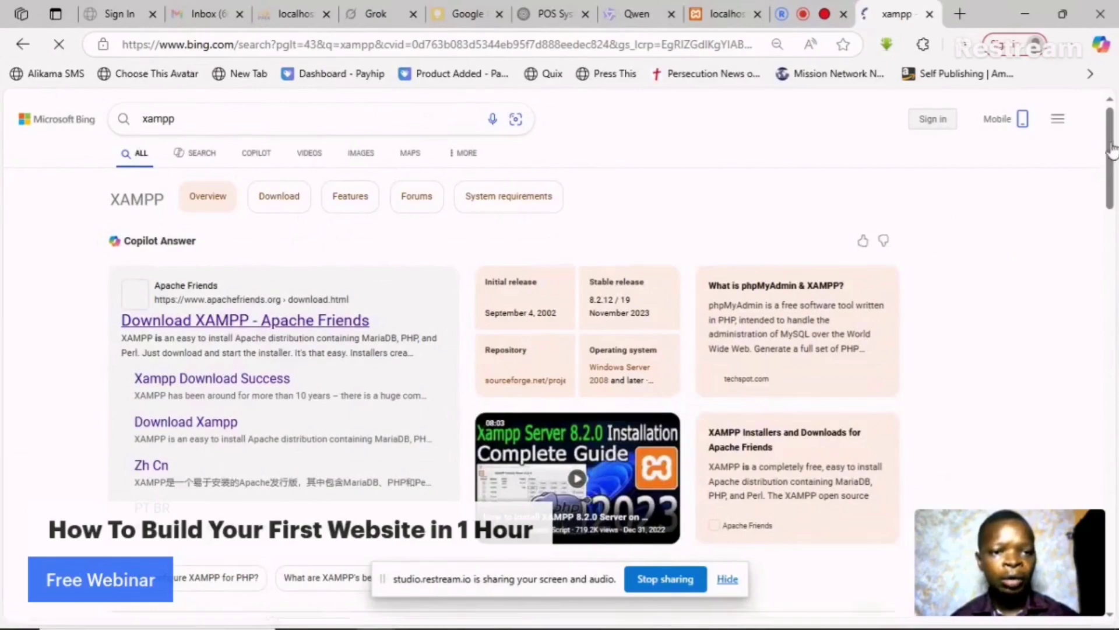
- Open the 'Download XAMPP - Apache Friends' result and come back to the xampp results
left_click(198, 323)
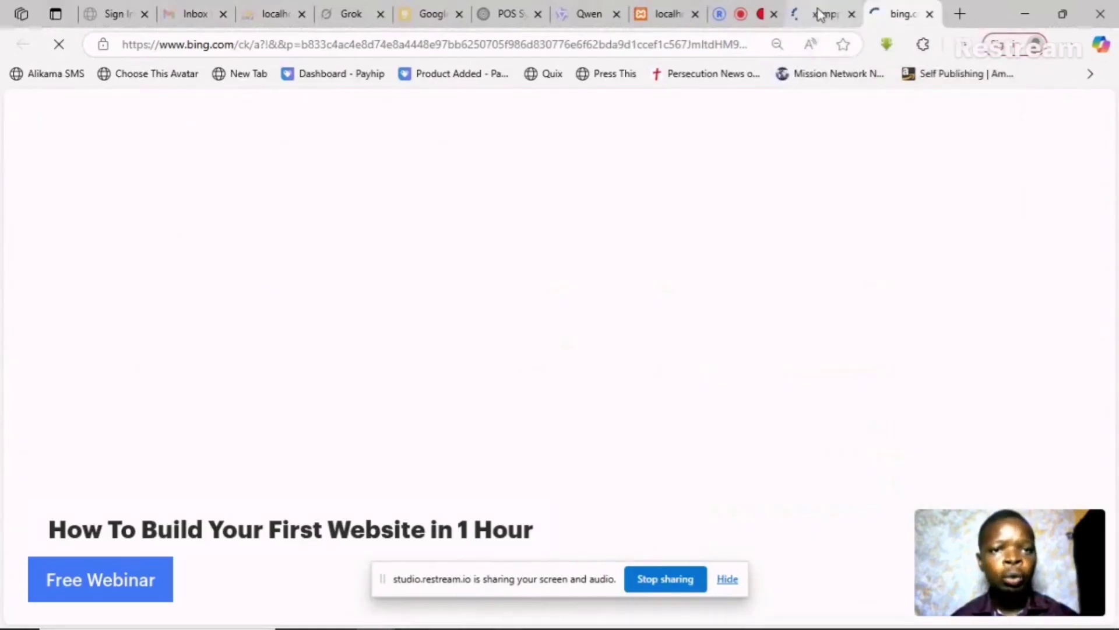
left_click(820, 14)
left_click(894, 13)
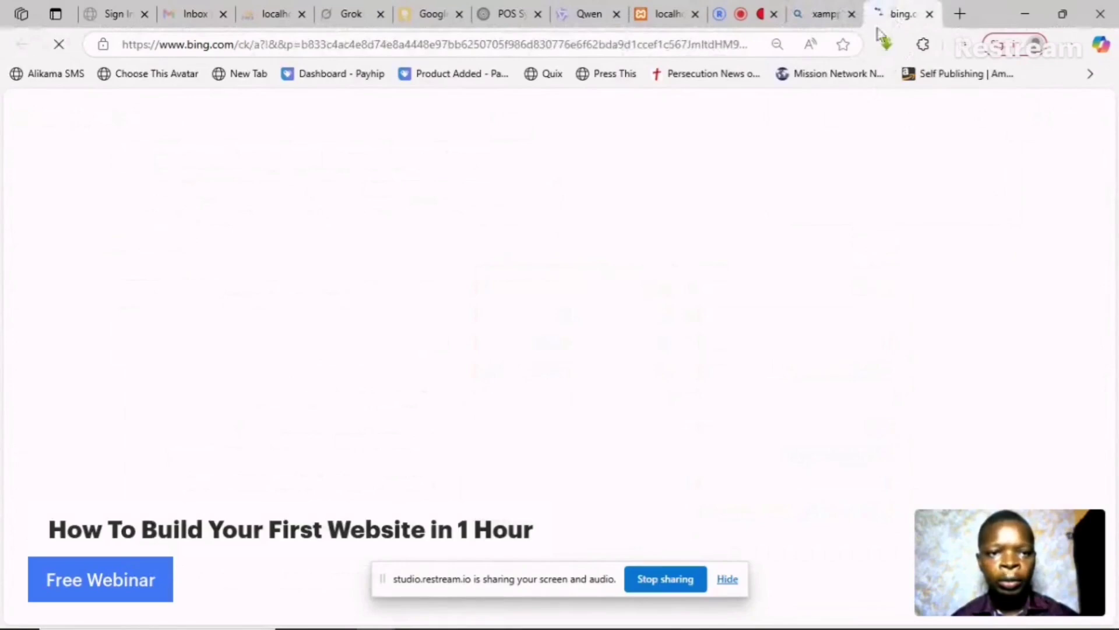
left_click(840, 14)
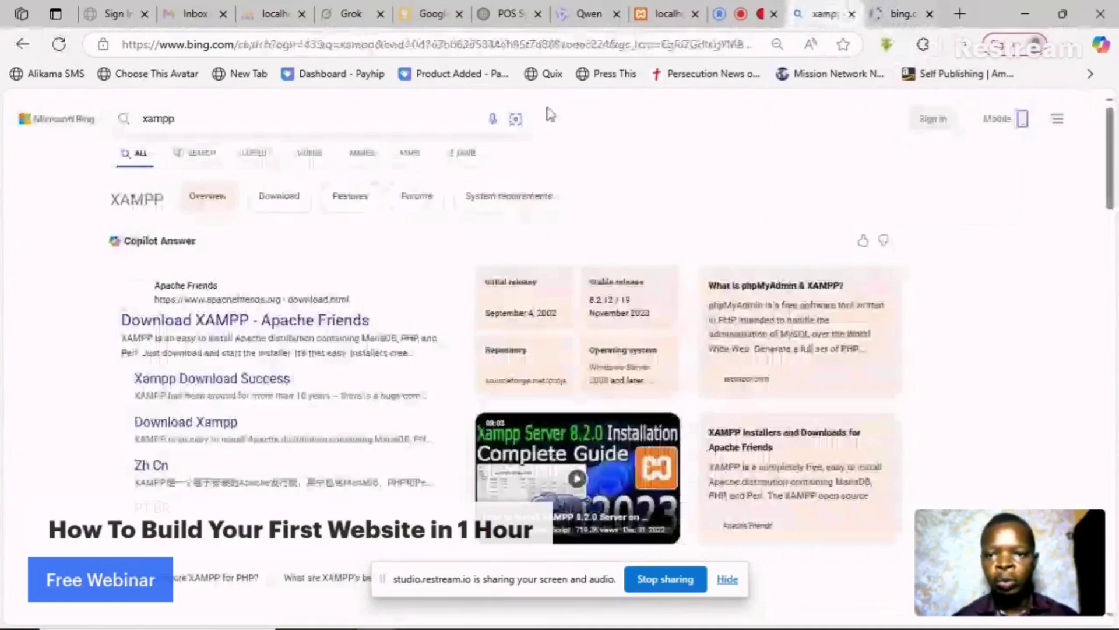
- Enter 'wordpress' as a new Bing search, then go to the Apache Friends download page
left_click(254, 118)
type("wordp")
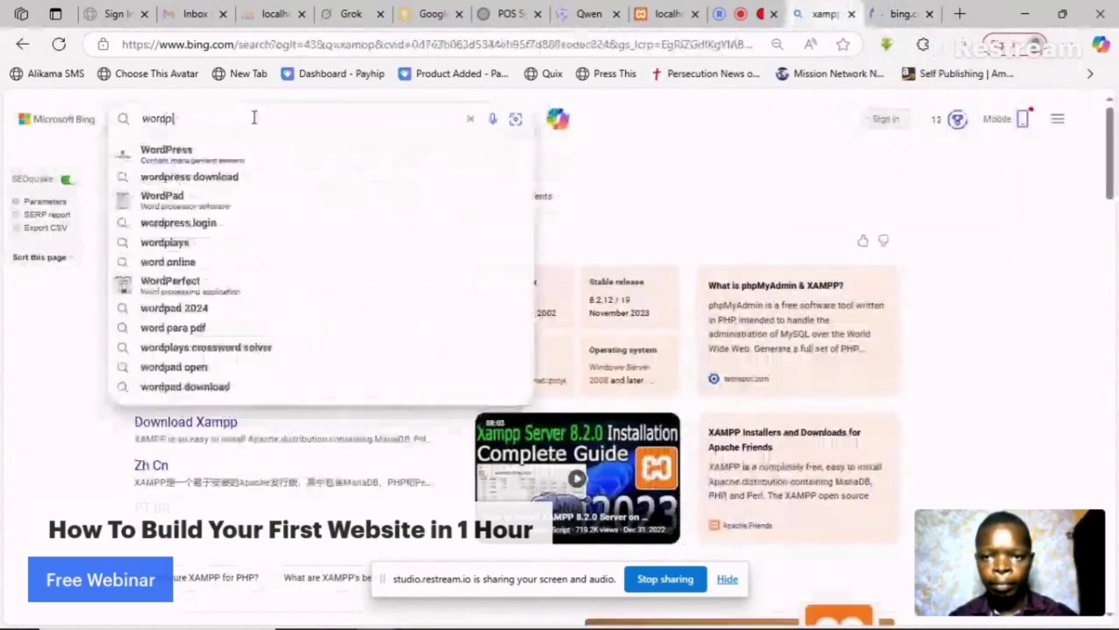
type("re")
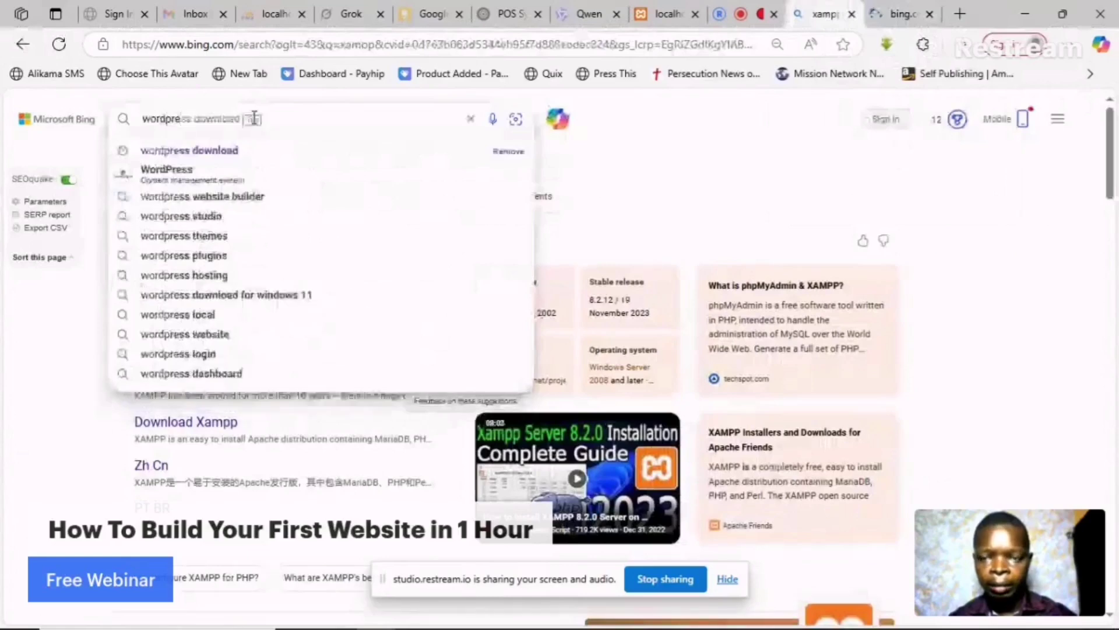
type("ss")
key("Escape")
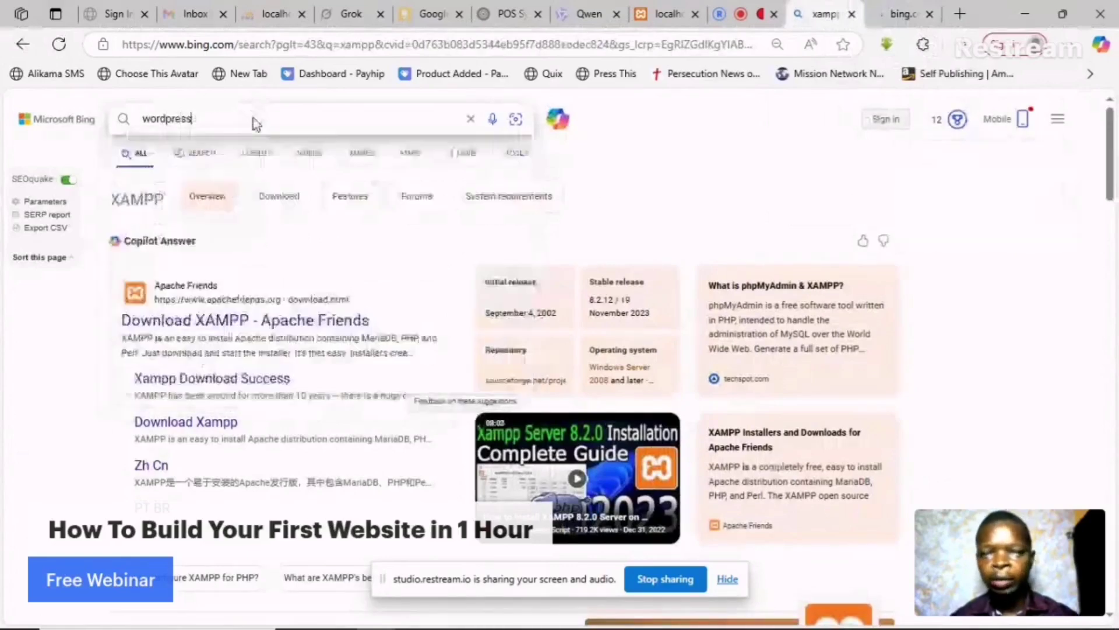
left_click(906, 16)
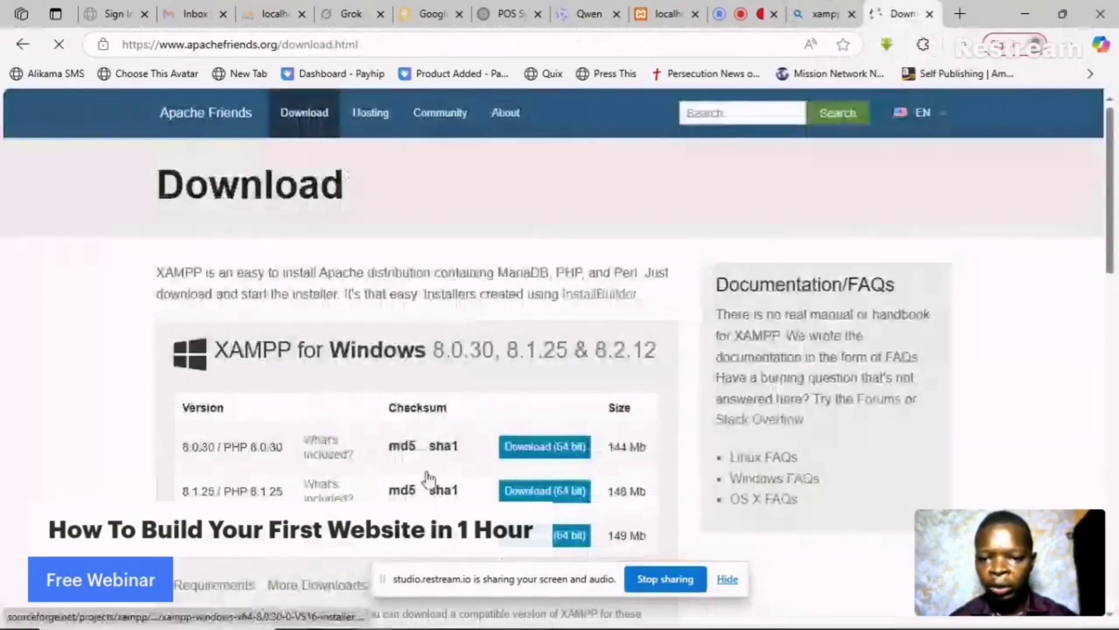
- Find the XAMPP 8.2.12 / PHP 8.2.12 row and start its 64-bit Windows download
scroll(571, 370, "down", 3)
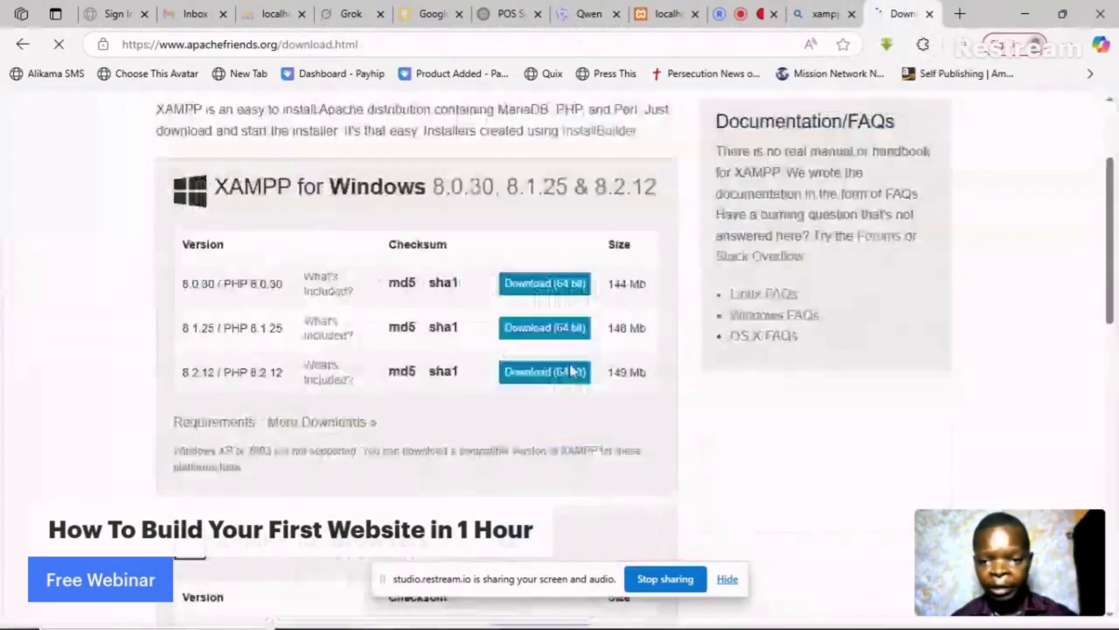
scroll(598, 434, "down", 2)
scroll(599, 435, "down", 4)
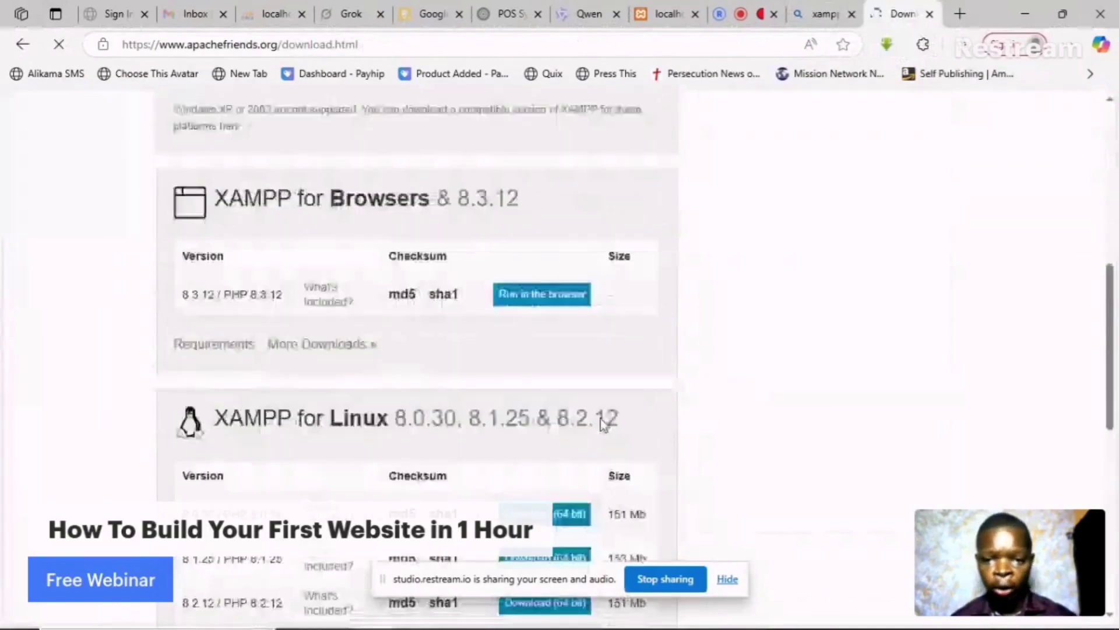
scroll(600, 425, "down", 3)
scroll(366, 383, "up", 12)
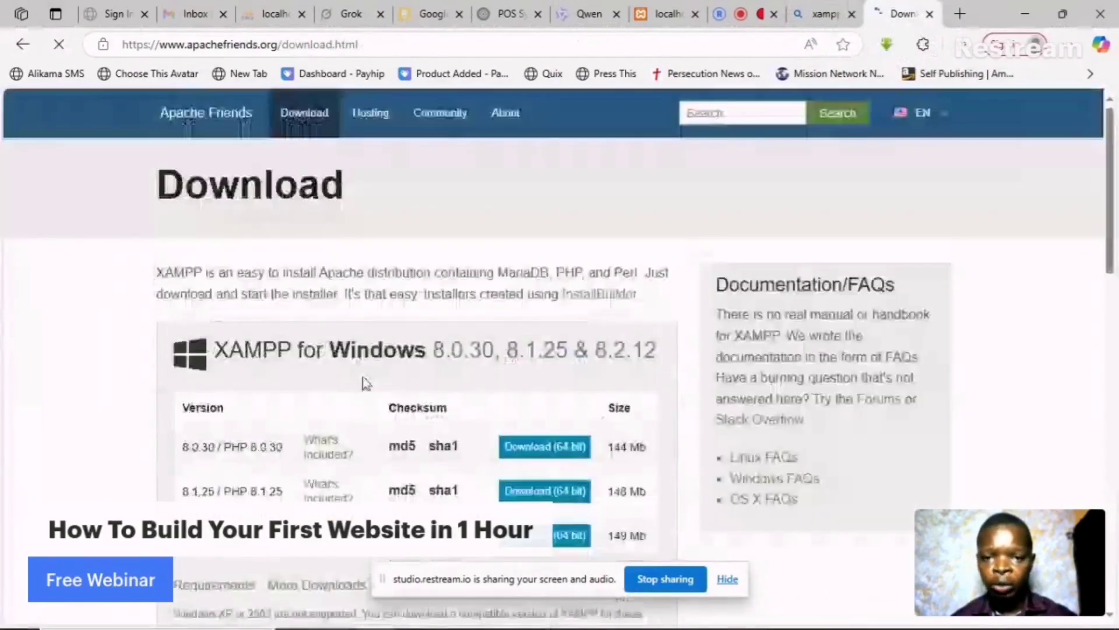
scroll(550, 379, "down", 1)
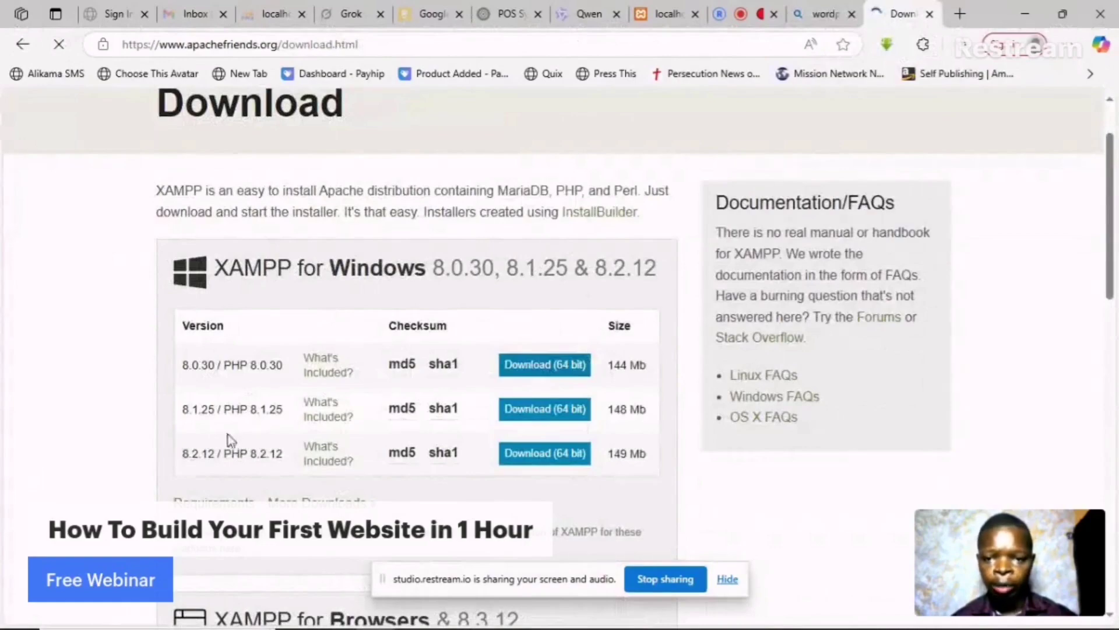
scroll(271, 453, "down", 1)
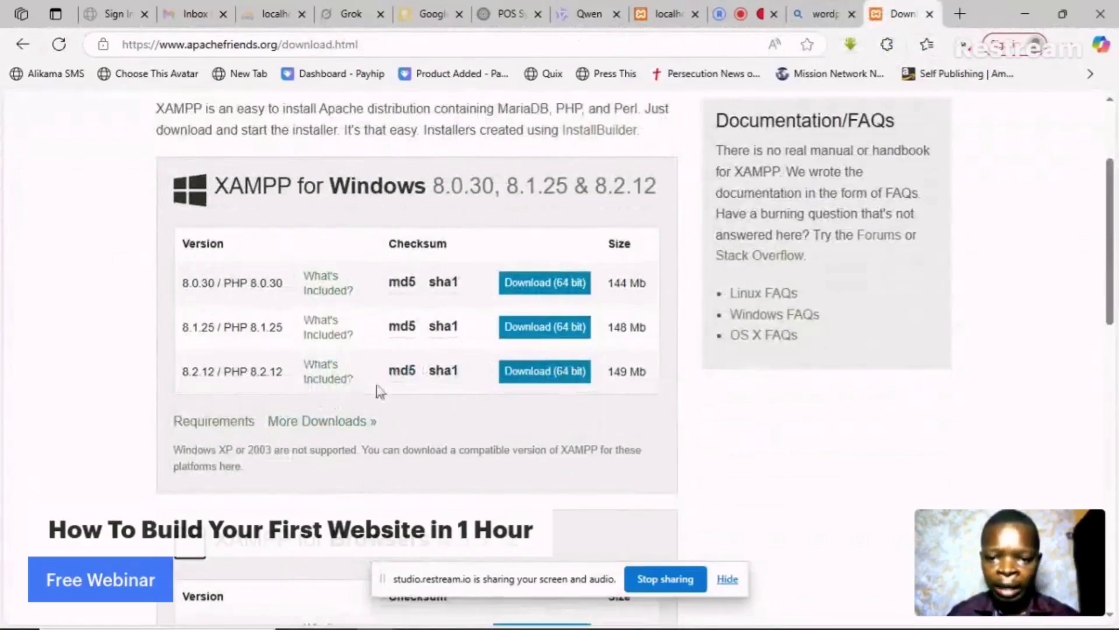
scroll(462, 359, "down", 2)
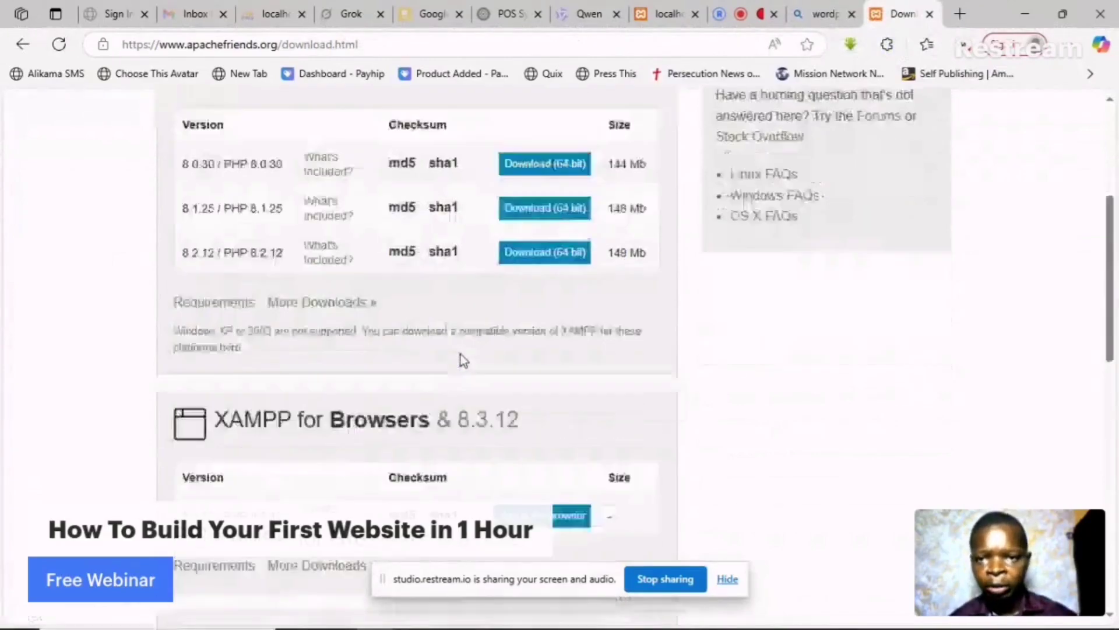
scroll(462, 359, "down", 9)
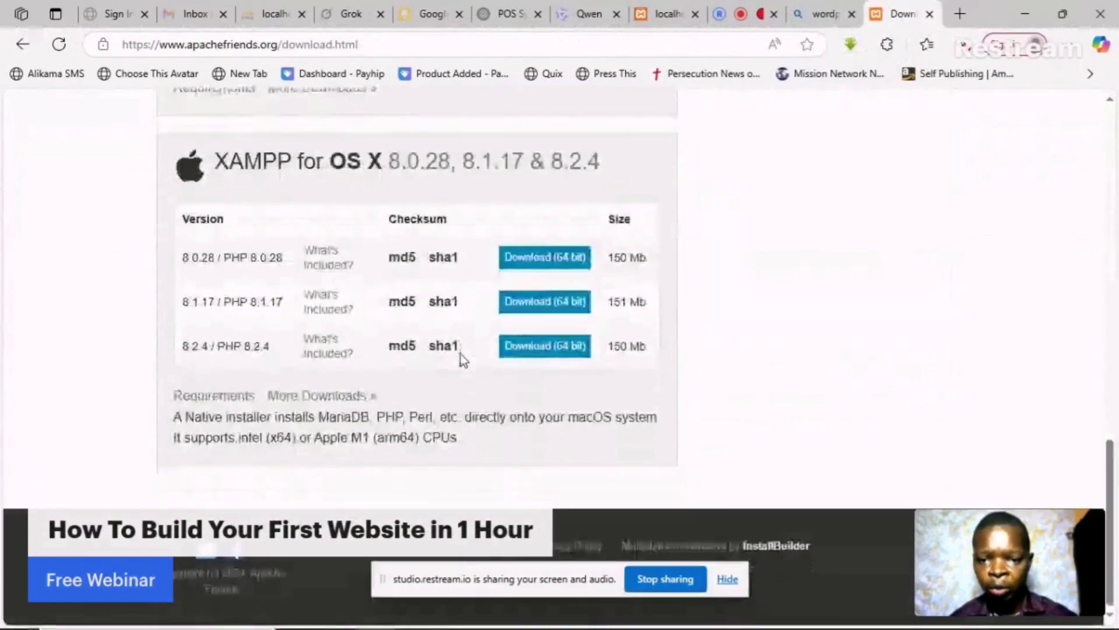
scroll(461, 354, "up", 12)
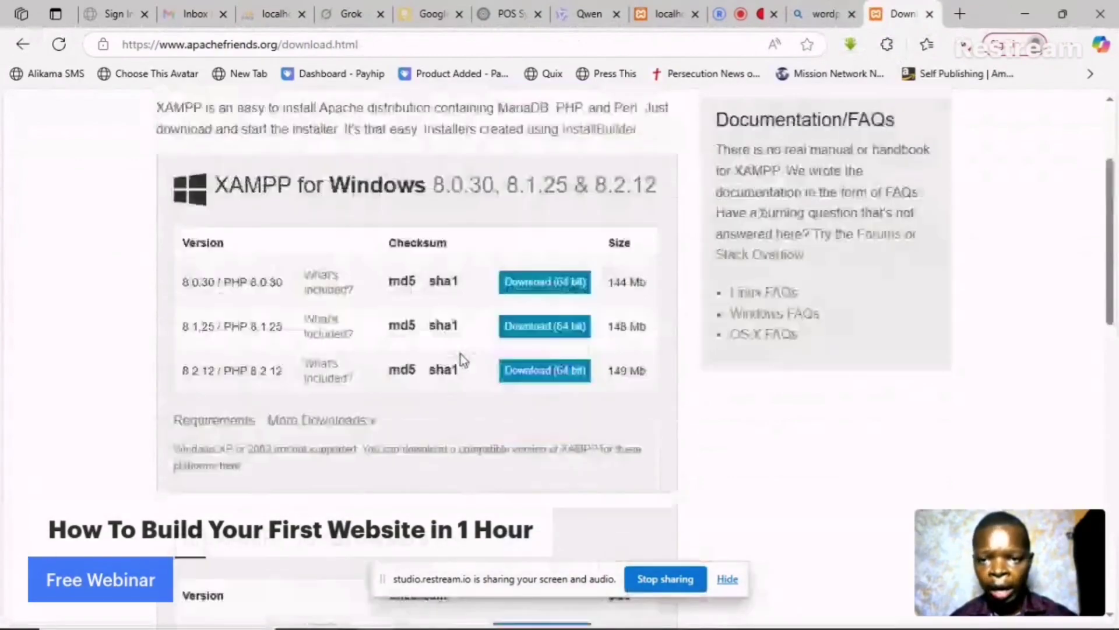
scroll(461, 354, "up", 1)
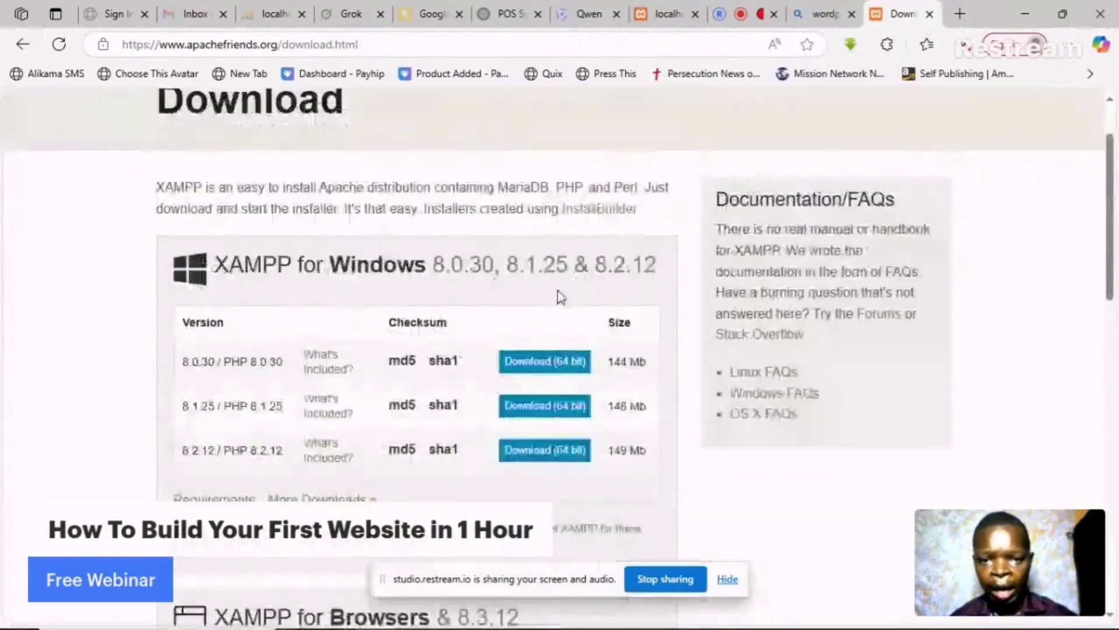
left_click(564, 460)
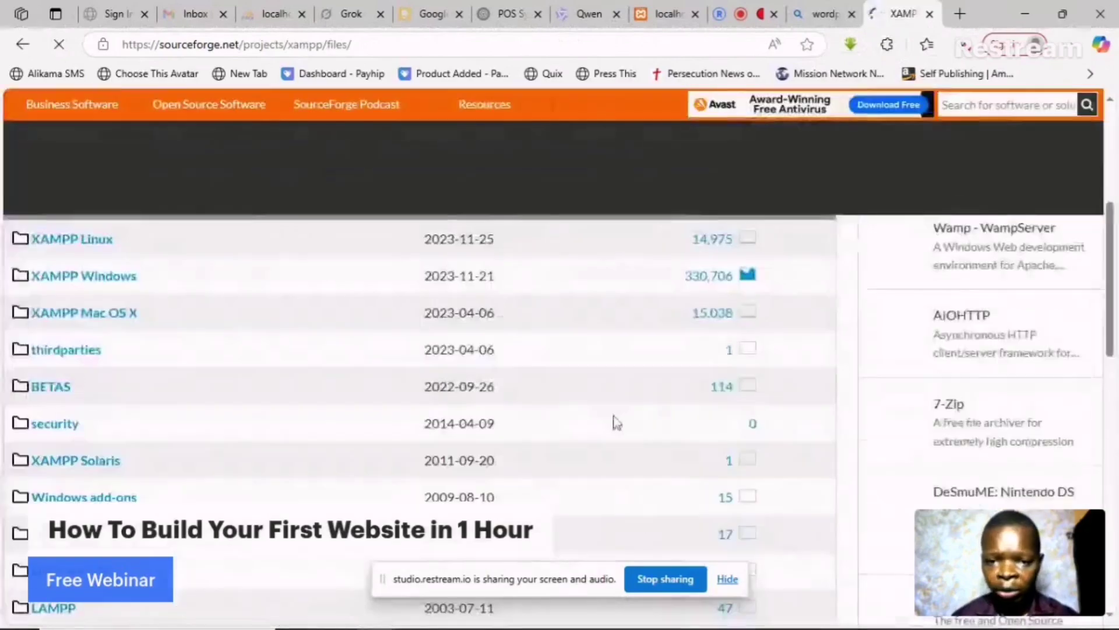
- Browse SourceForge's XAMPP Windows files folder, then switch to the Bing wordpress results
scroll(643, 428, "down", 6)
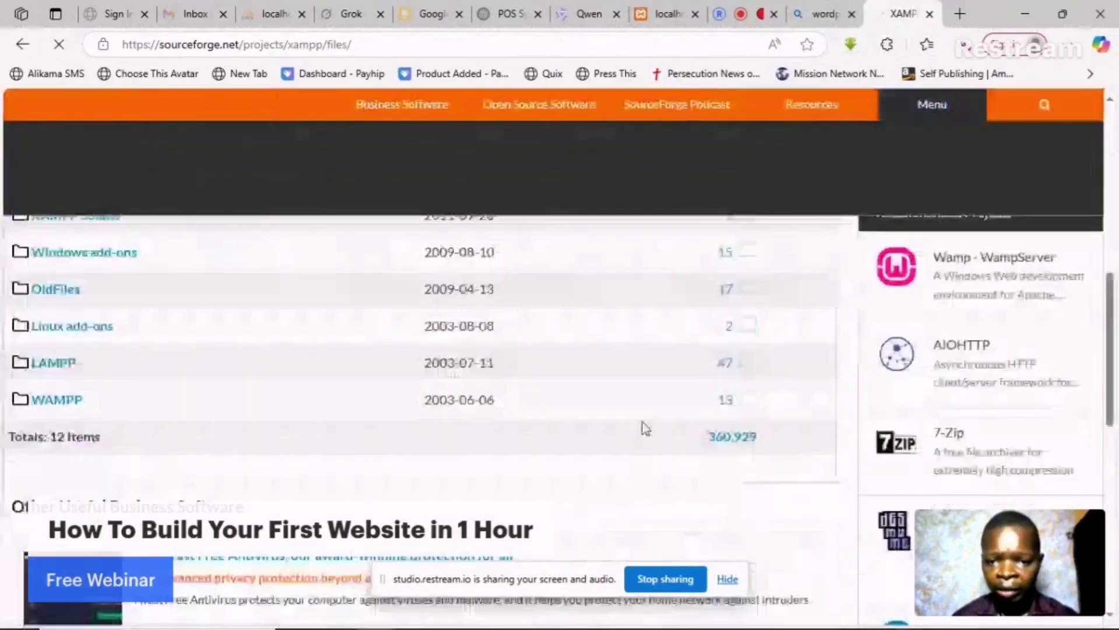
scroll(644, 427, "down", 4)
scroll(643, 427, "up", 8)
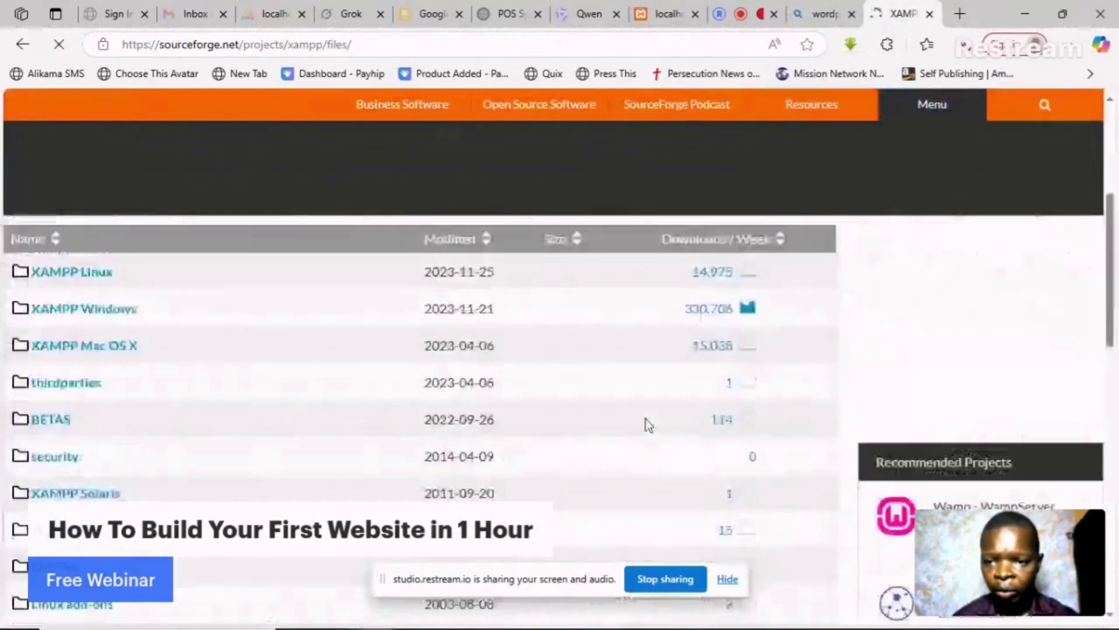
scroll(647, 424, "up", 2)
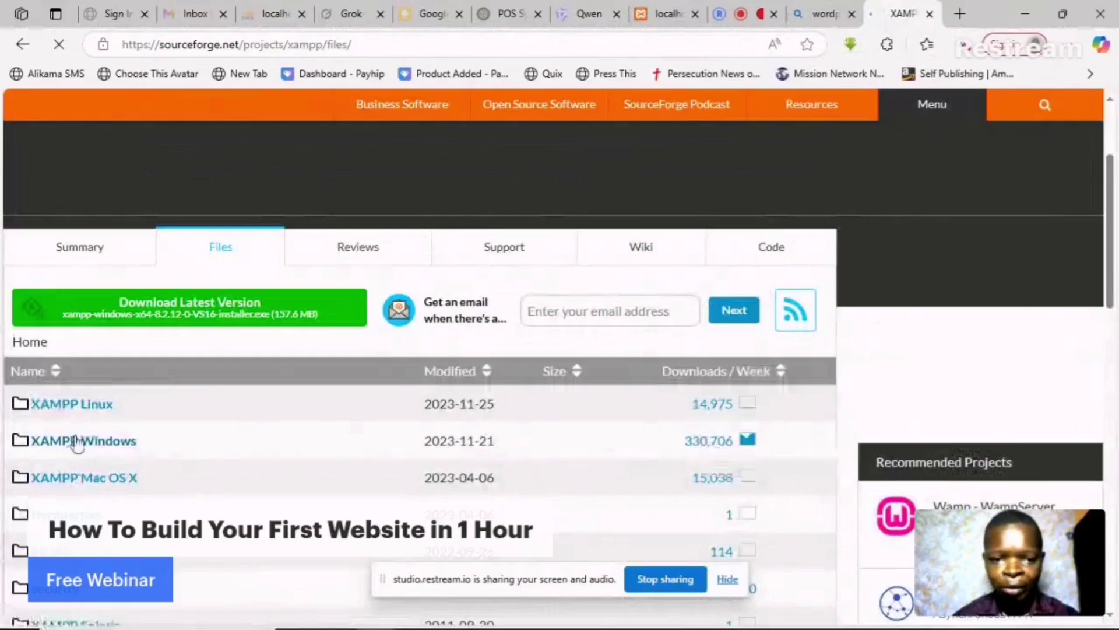
left_click(111, 449)
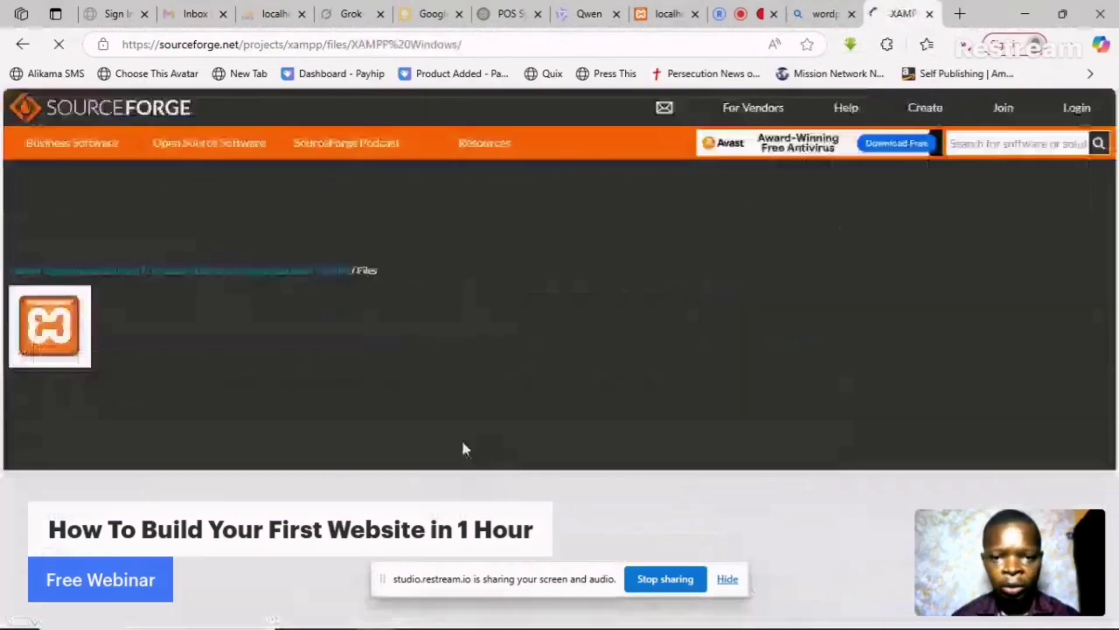
scroll(654, 334, "down", 10)
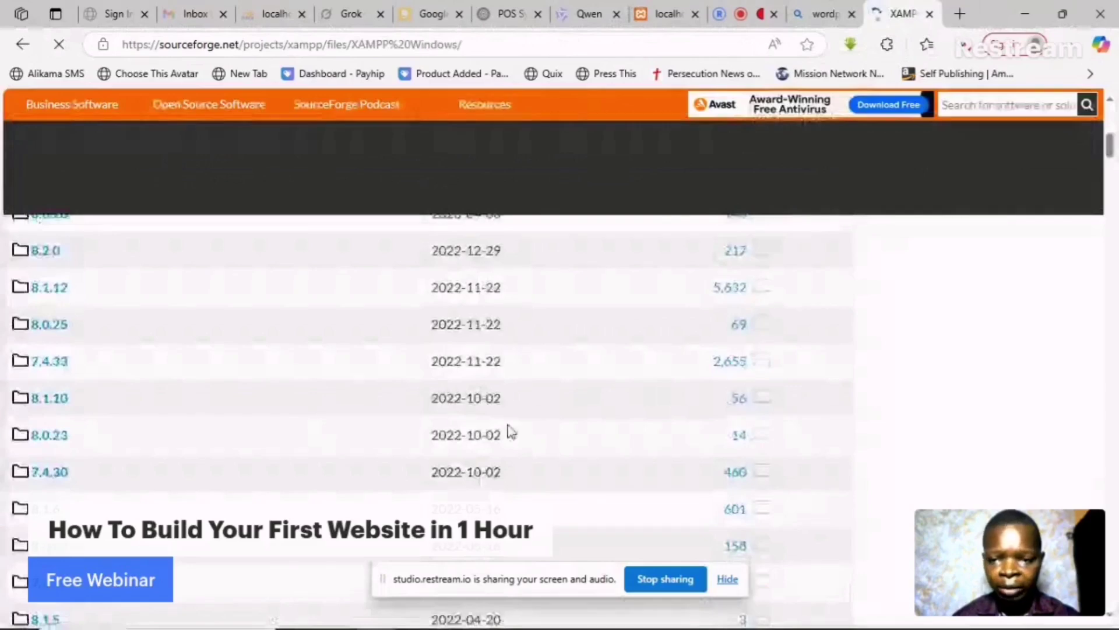
scroll(512, 432, "down", 6)
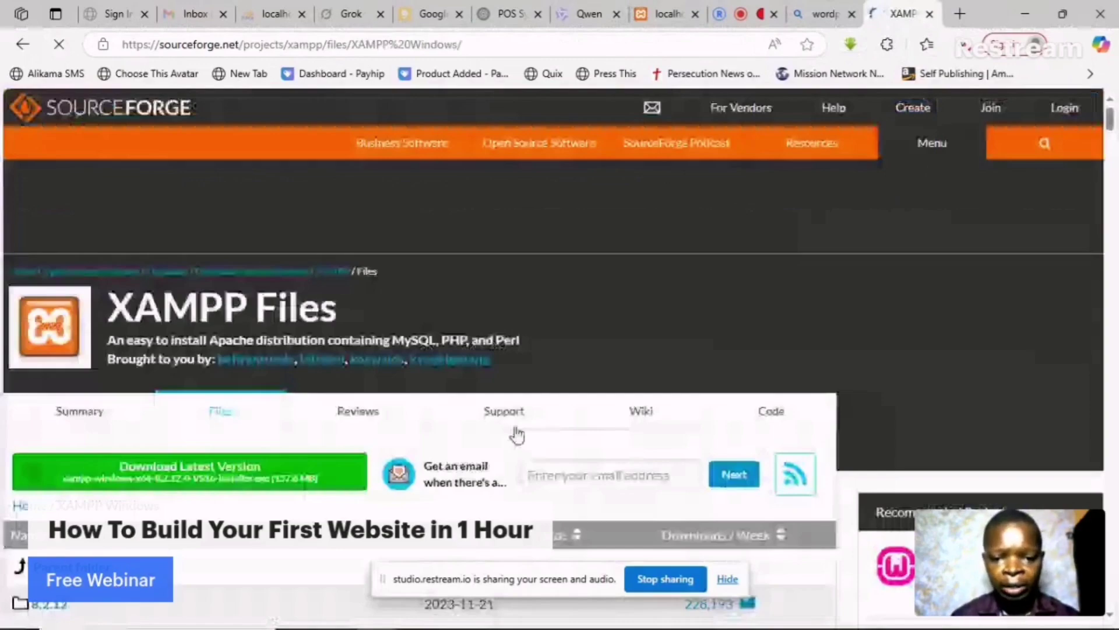
key("ctrl+shift+Tab")
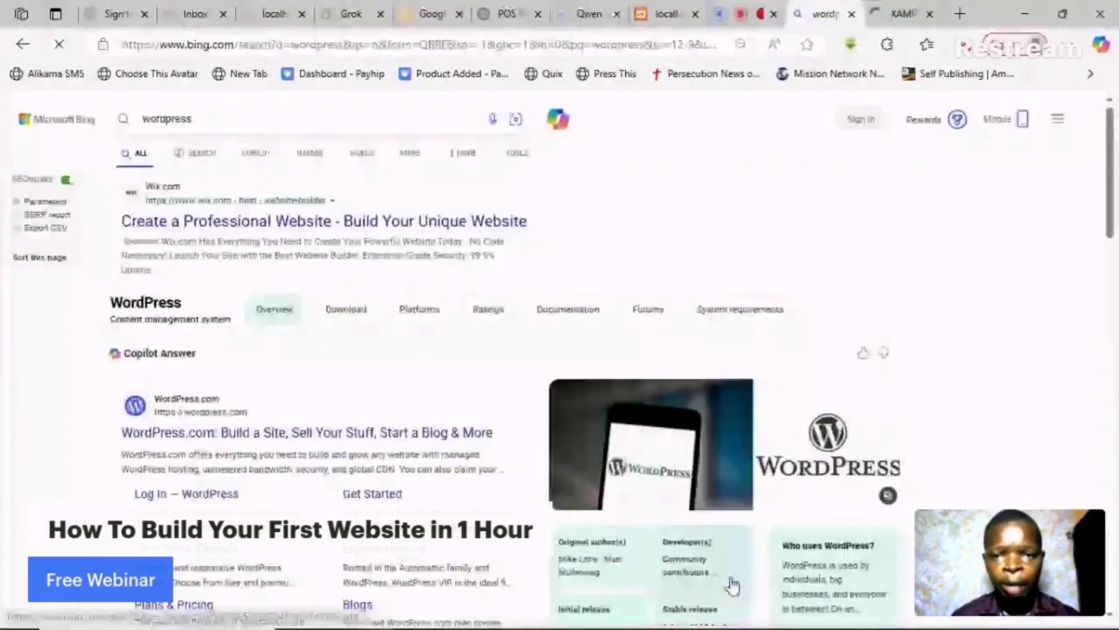
- Check the sources and guests panel in Restream Studio, then go back to the SourceForge XAMPP tab
left_click(756, 8)
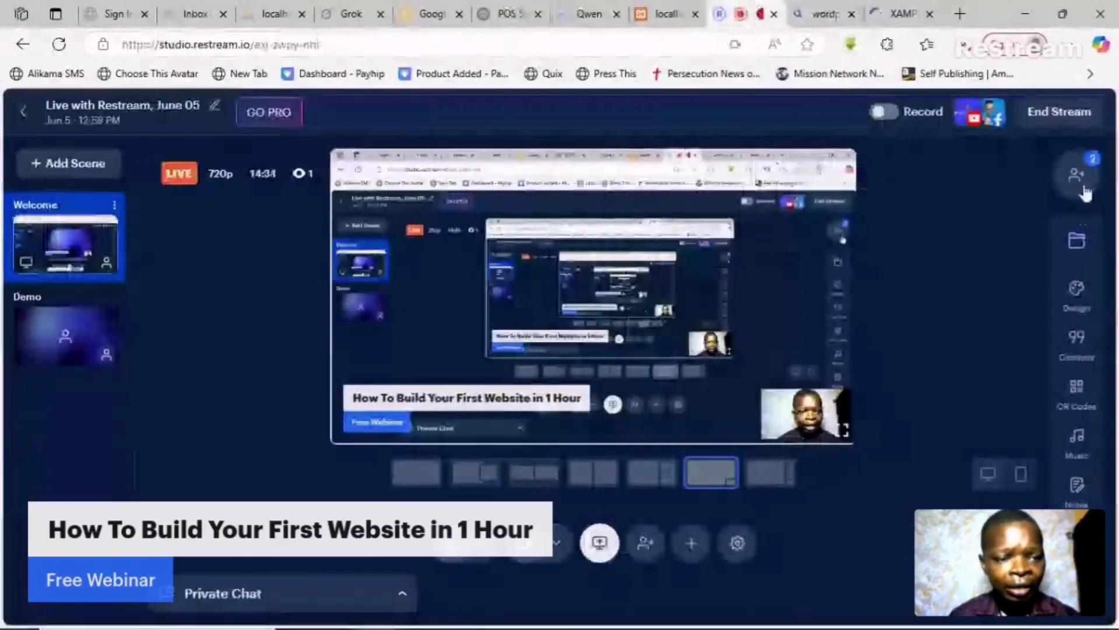
left_click(1078, 176)
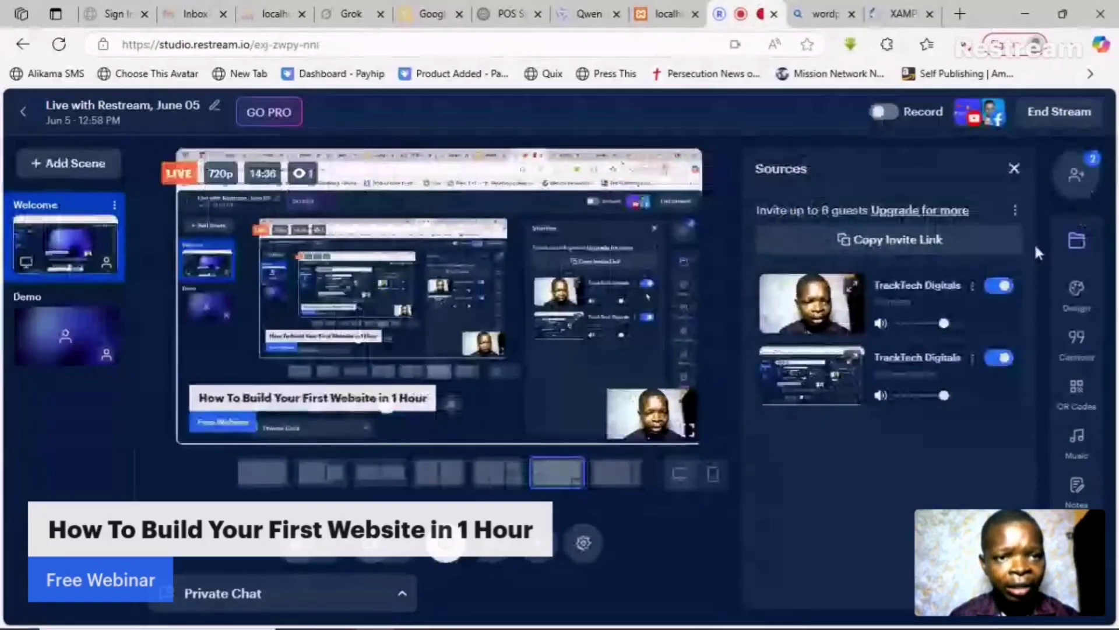
left_click(903, 14)
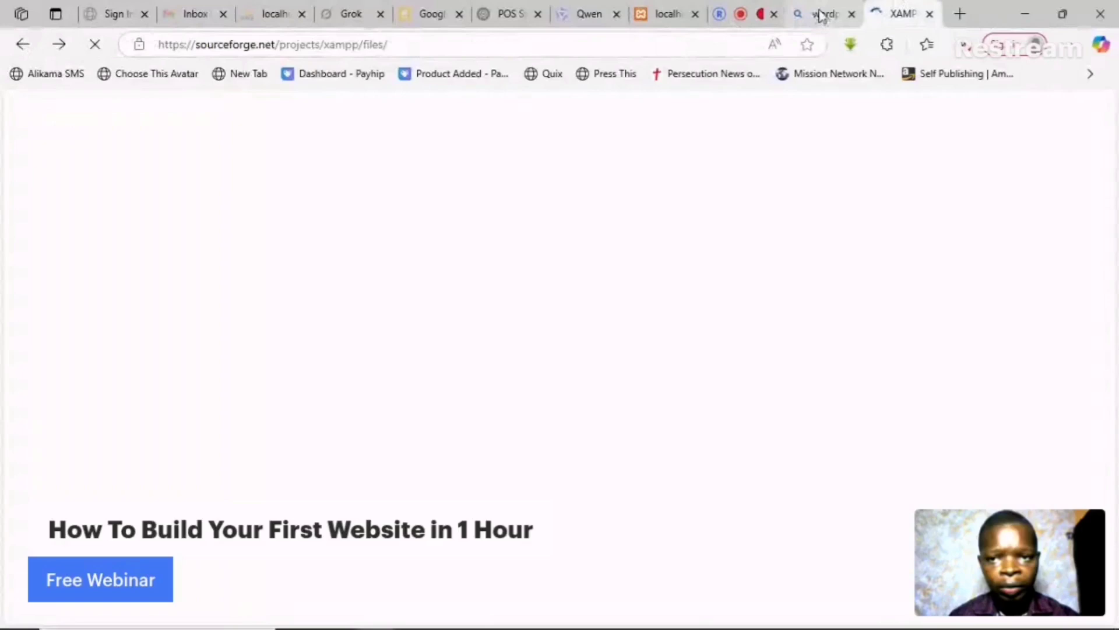
- Go to wordpress.org from the wordpress search results tab
mouse_move(815, 15)
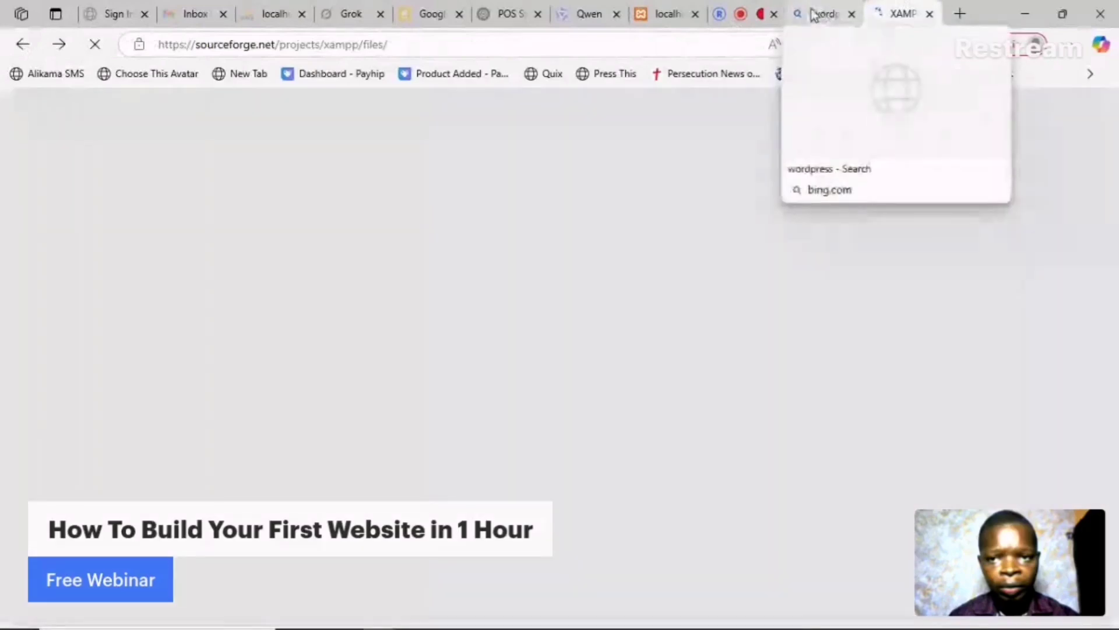
left_click(815, 15)
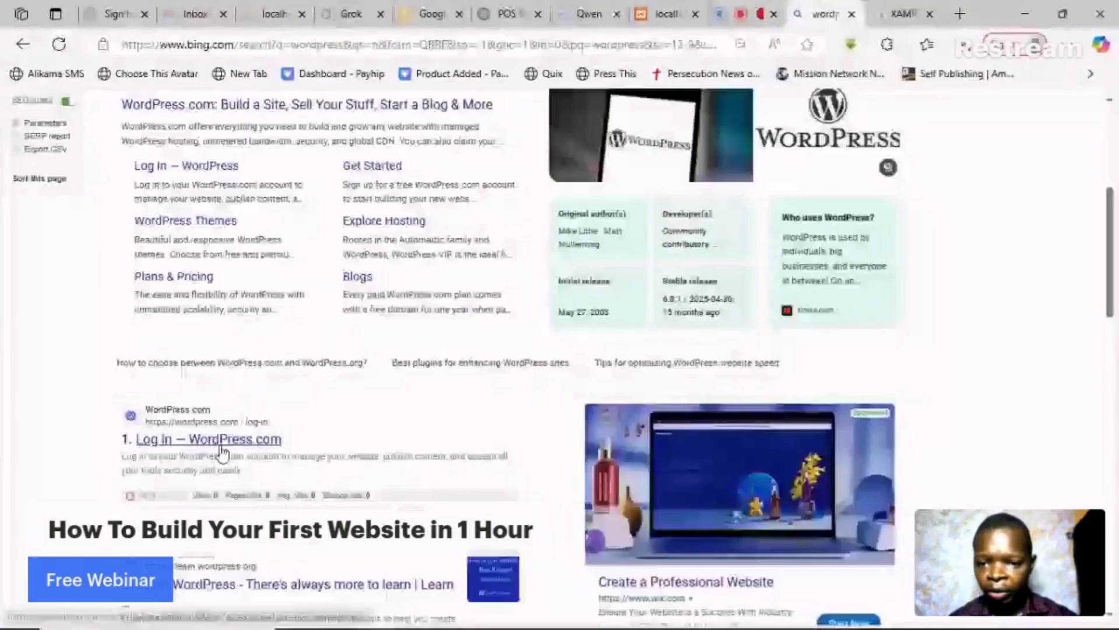
scroll(279, 463, "down", 3)
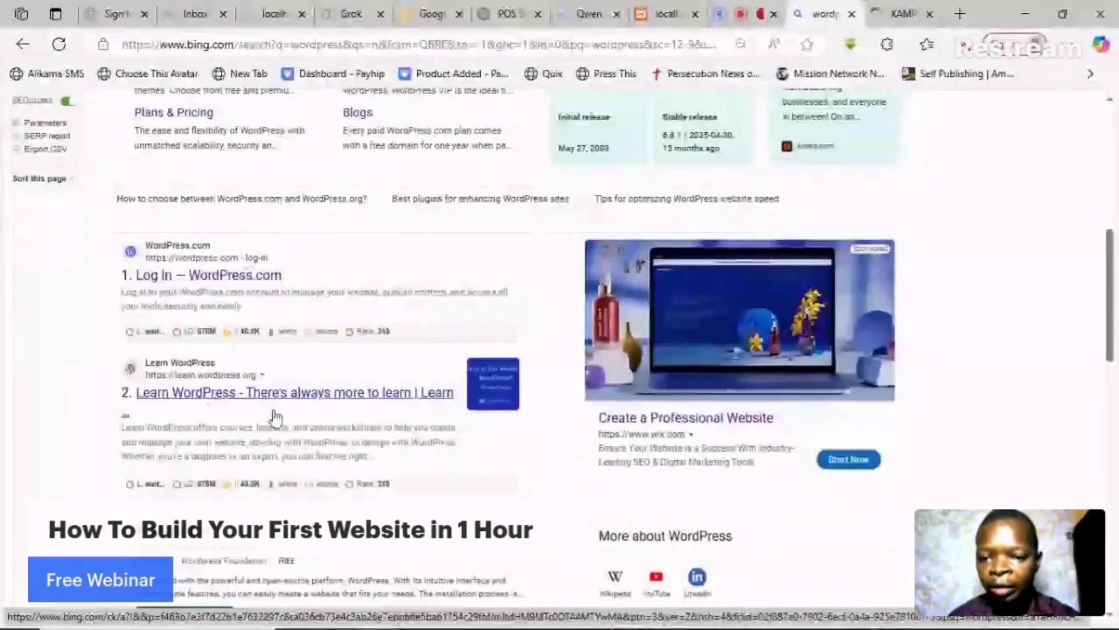
scroll(276, 417, "down", 3)
scroll(278, 434, "down", 1)
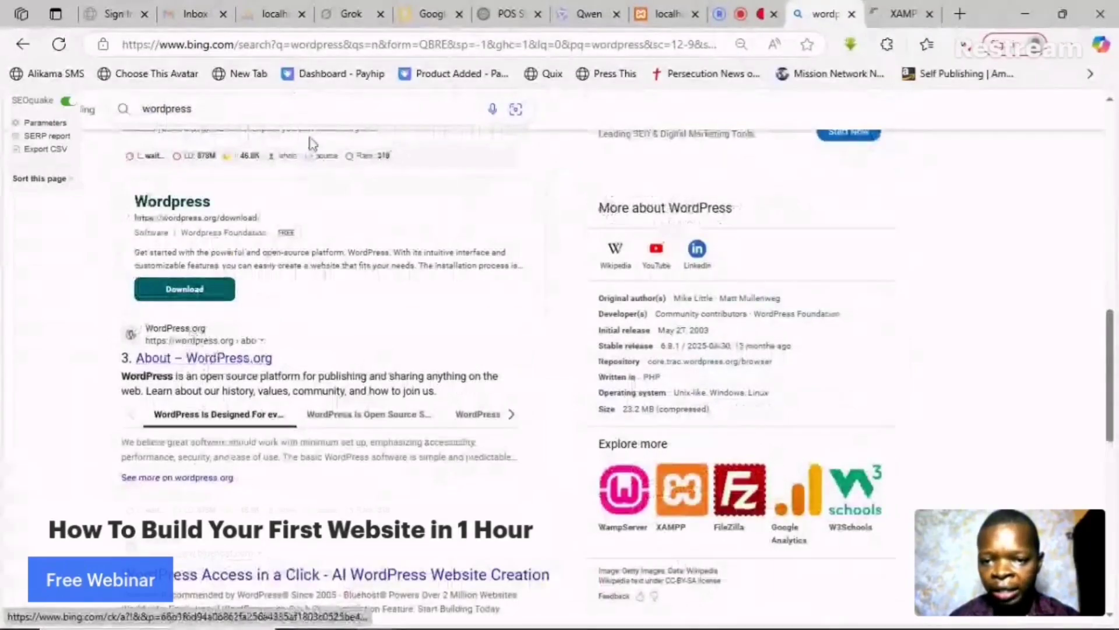
left_click(261, 46)
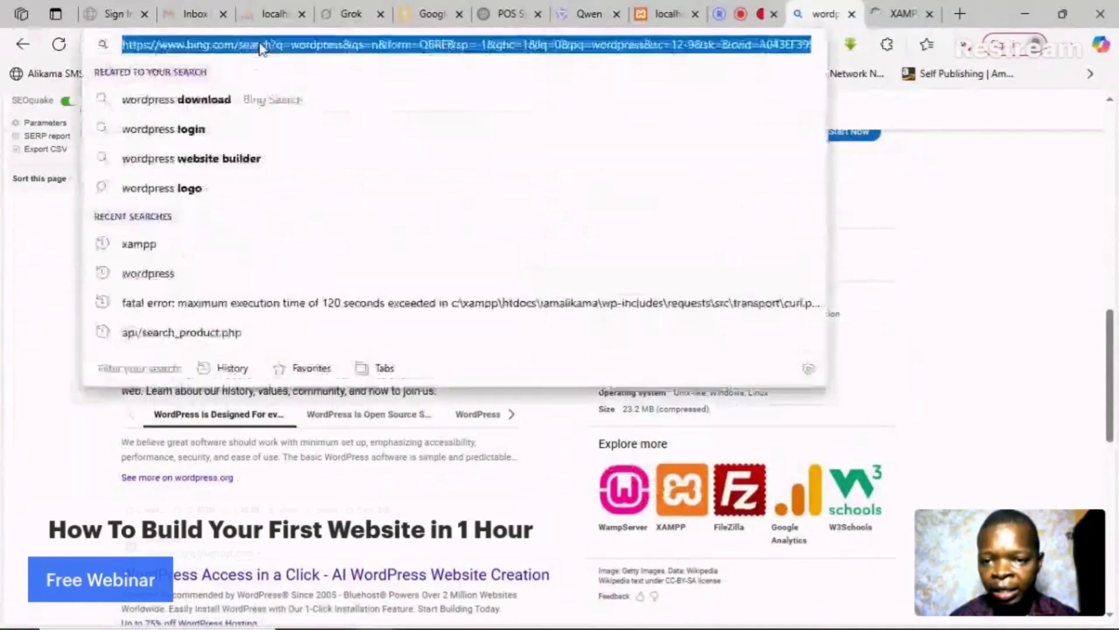
type("wordp")
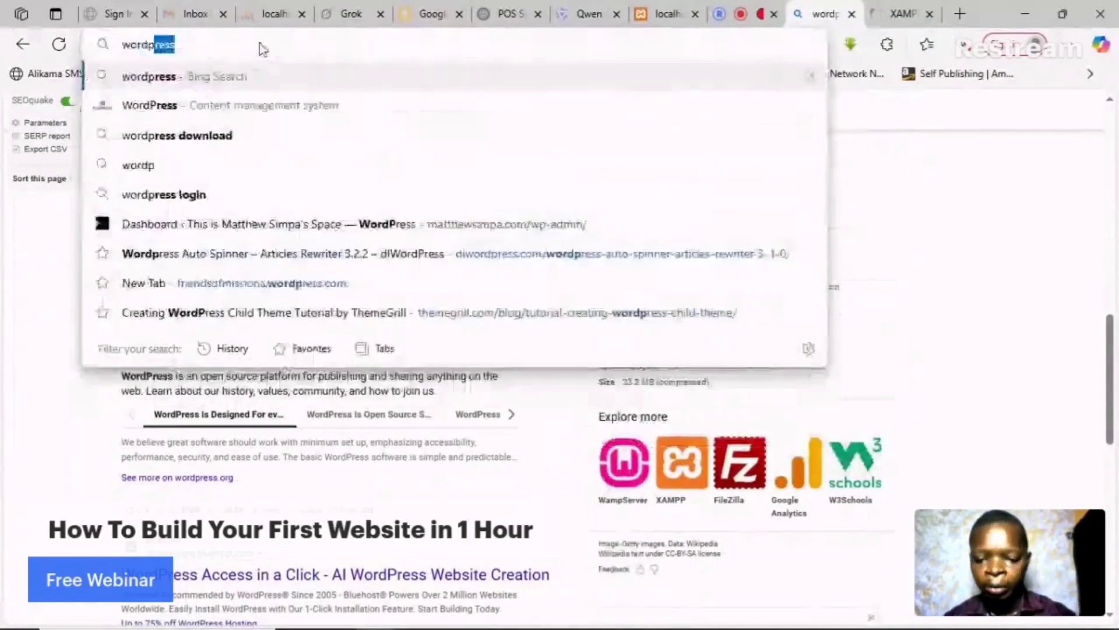
type("ress.org")
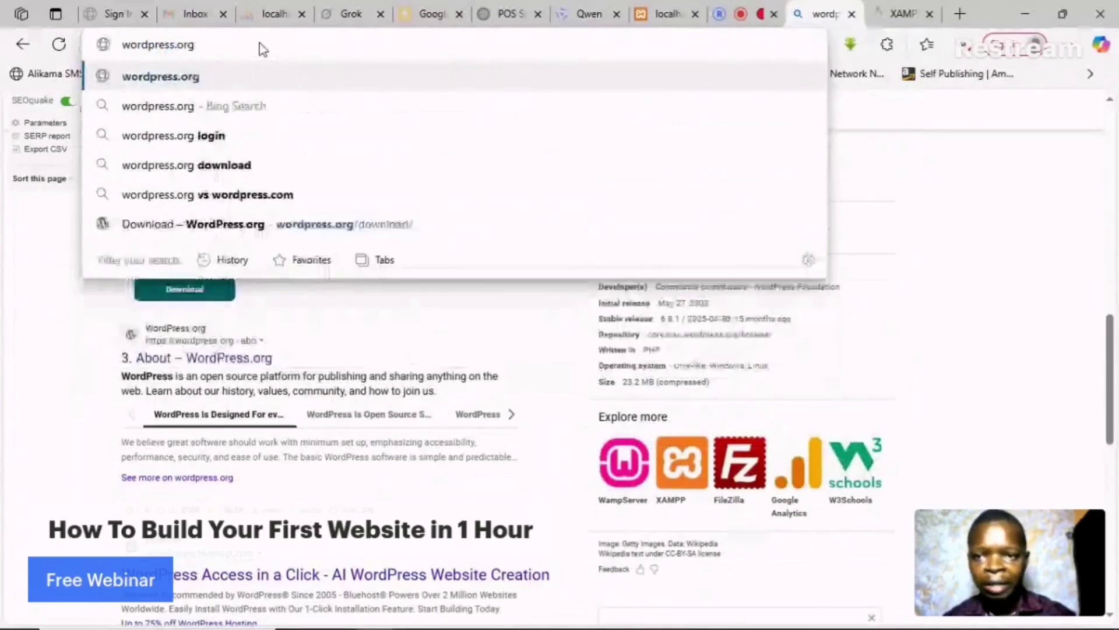
key("Return")
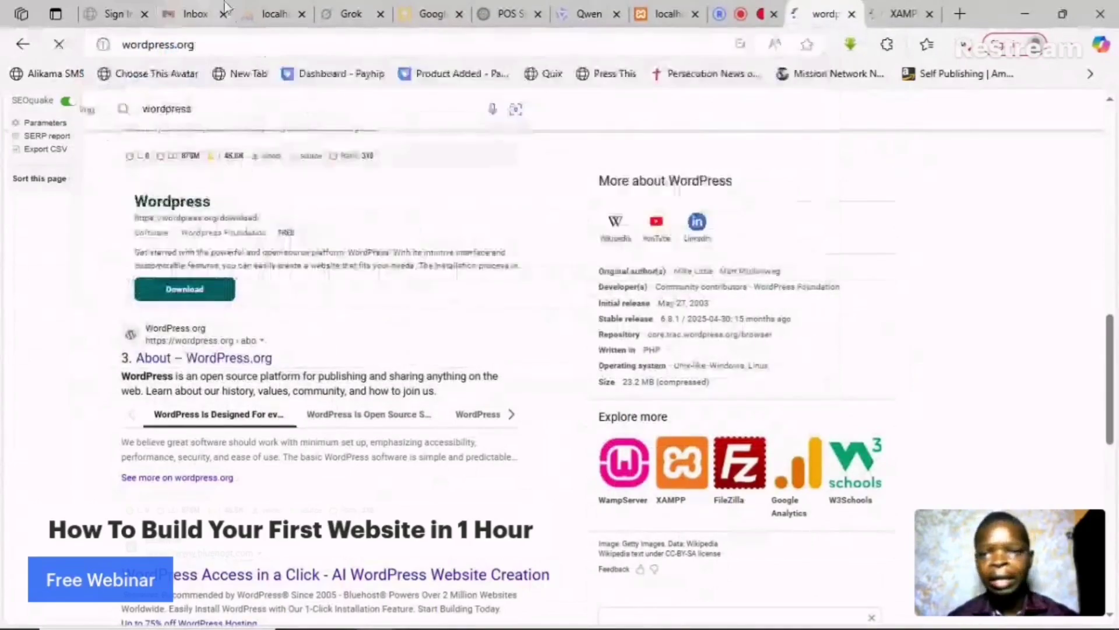
- Check on the XAMPP tab, then return to wordpress.org and open Get WordPress
left_click(914, 8)
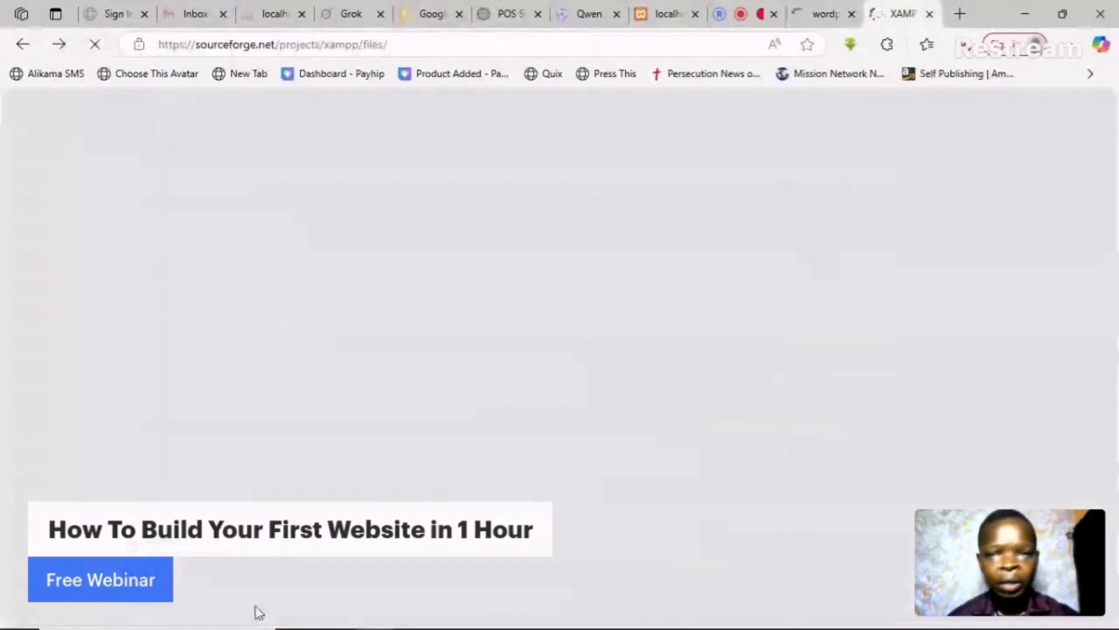
left_click(30, 43)
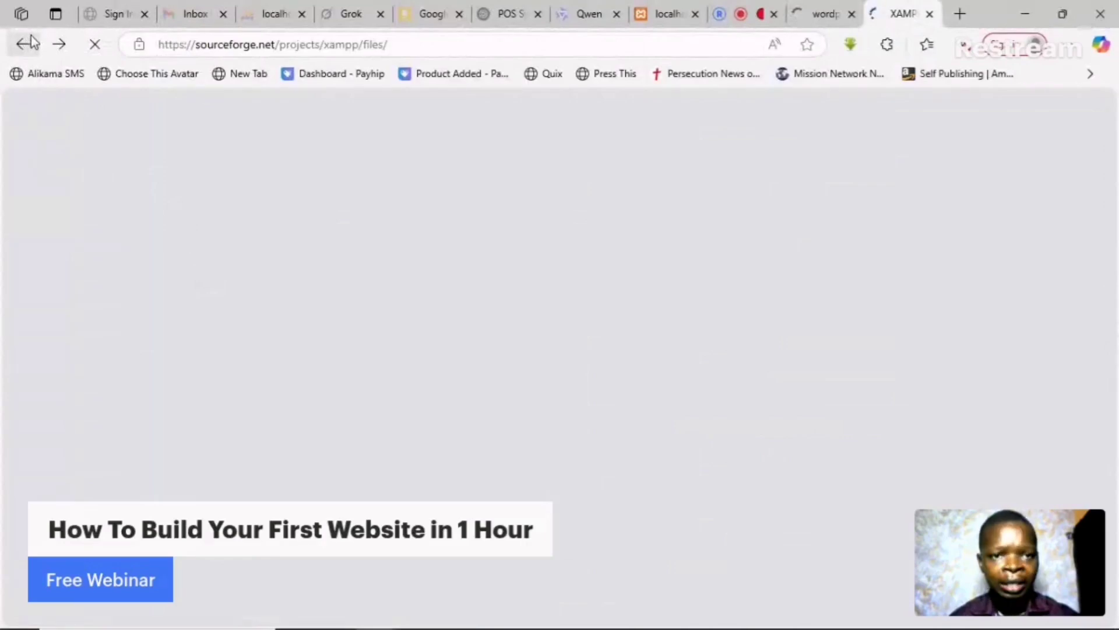
left_click(822, 15)
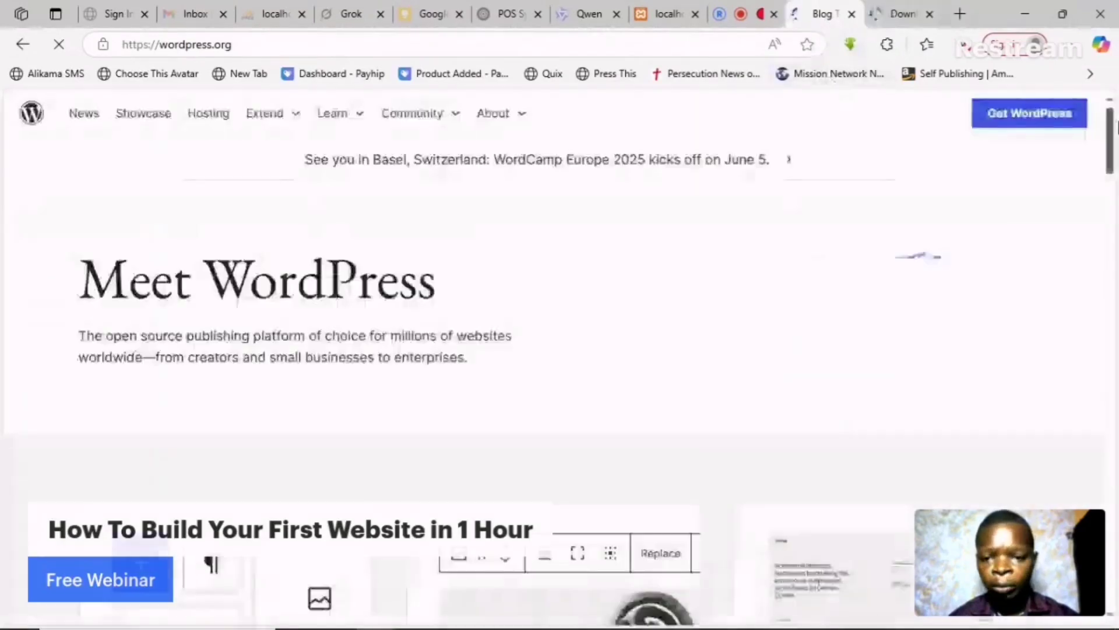
left_click_drag(1115, 126, 1113, 224)
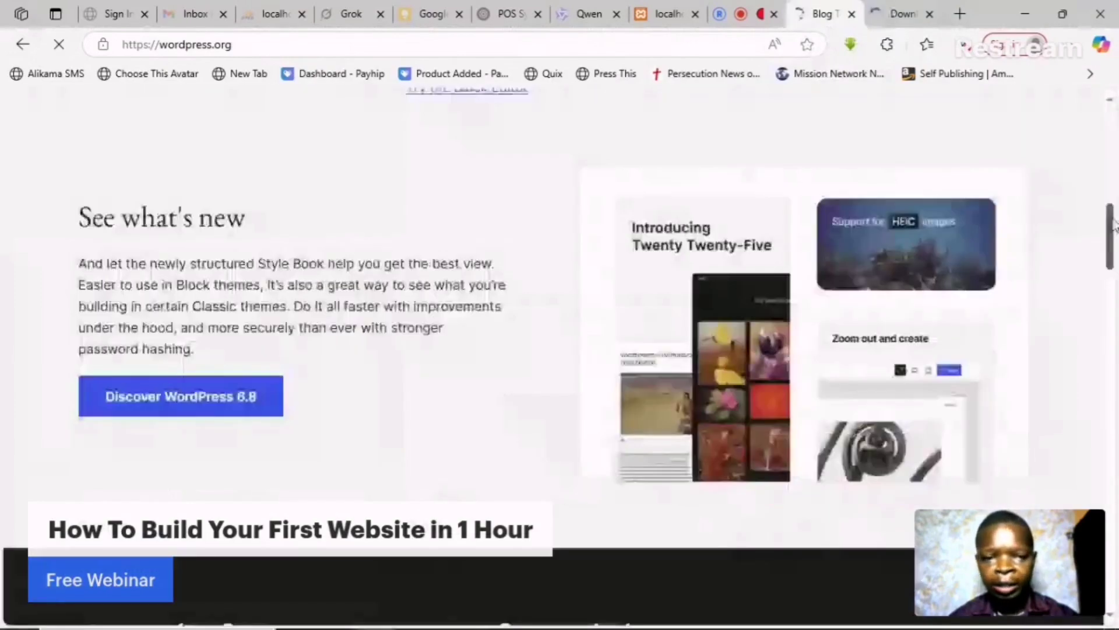
left_click_drag(1113, 265, 1063, 179)
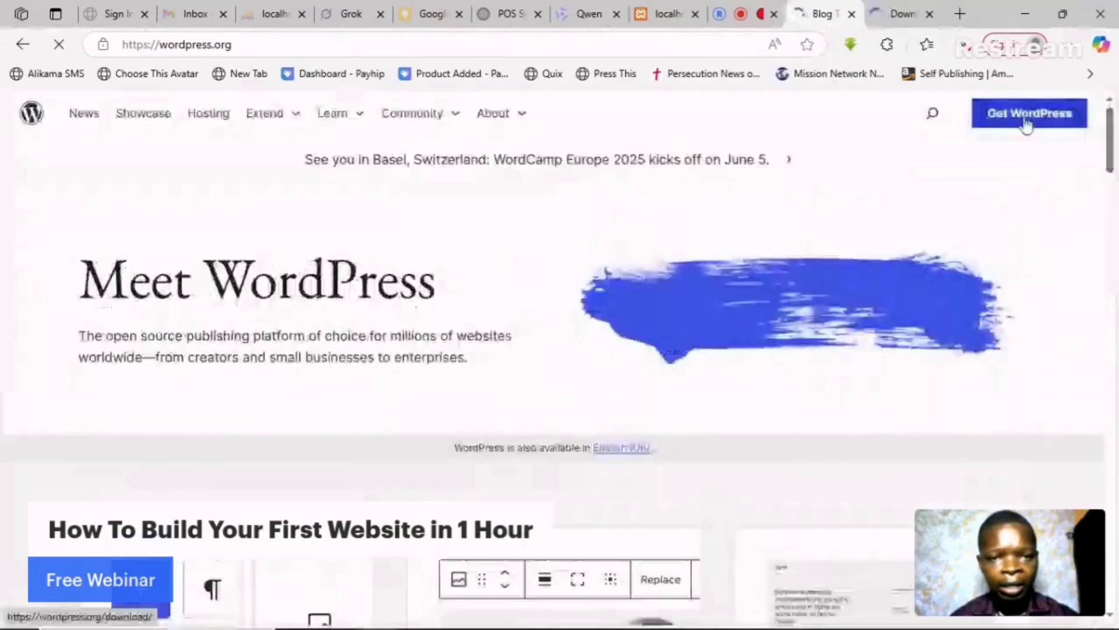
left_click(1027, 124)
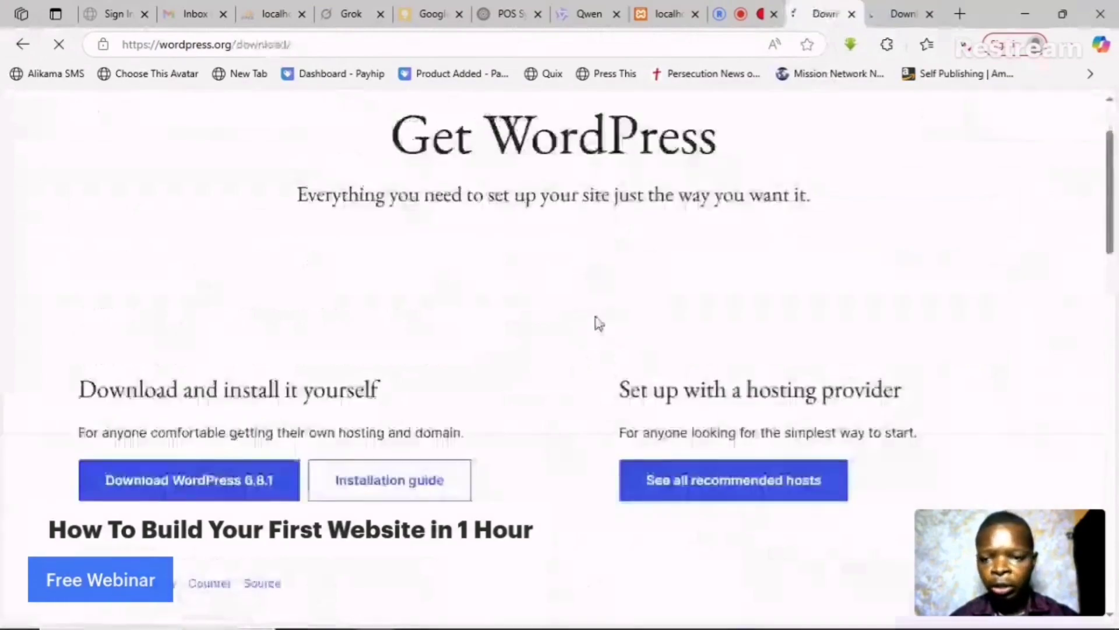
- Download WordPress 6.8.1, cancel the duplicate zip, and return to the XAMPP download page
scroll(597, 322, "down", 2)
left_click(169, 341)
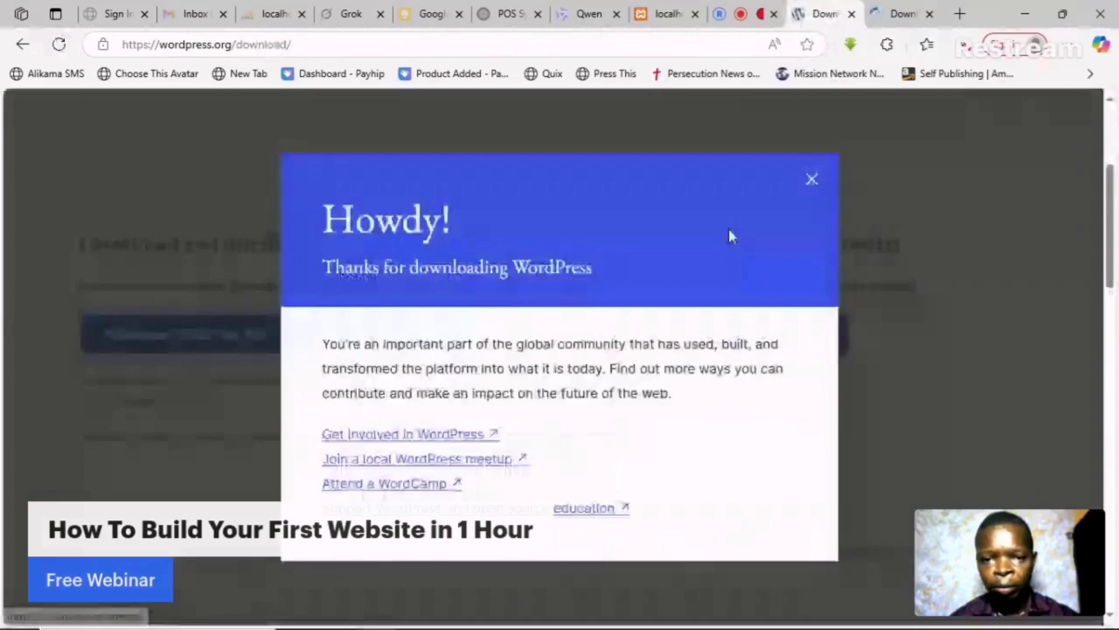
left_click(811, 179)
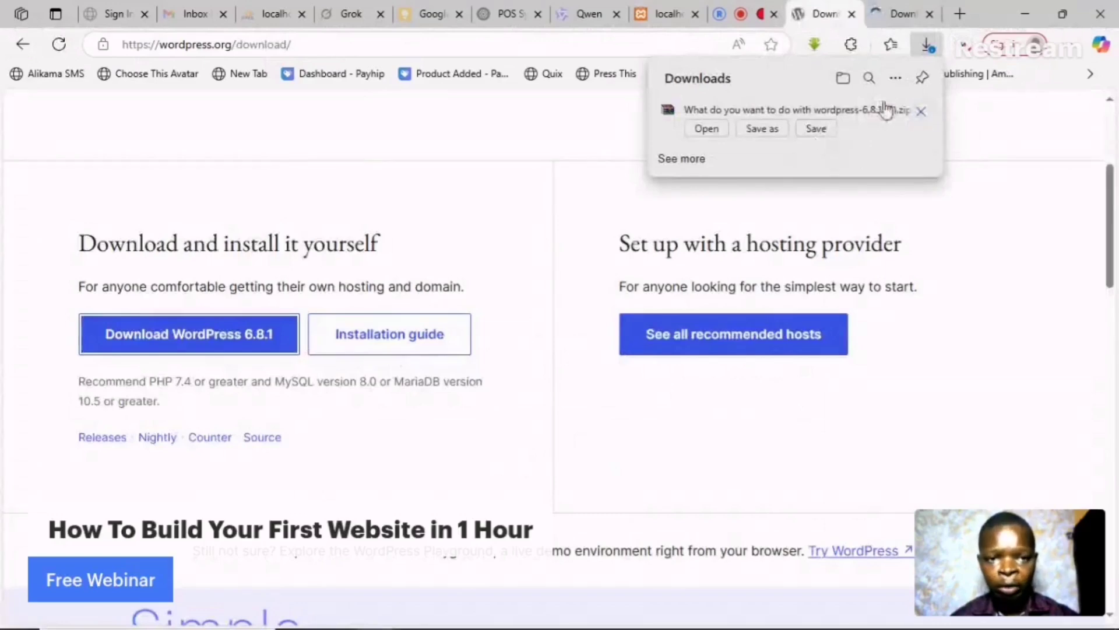
left_click(925, 119)
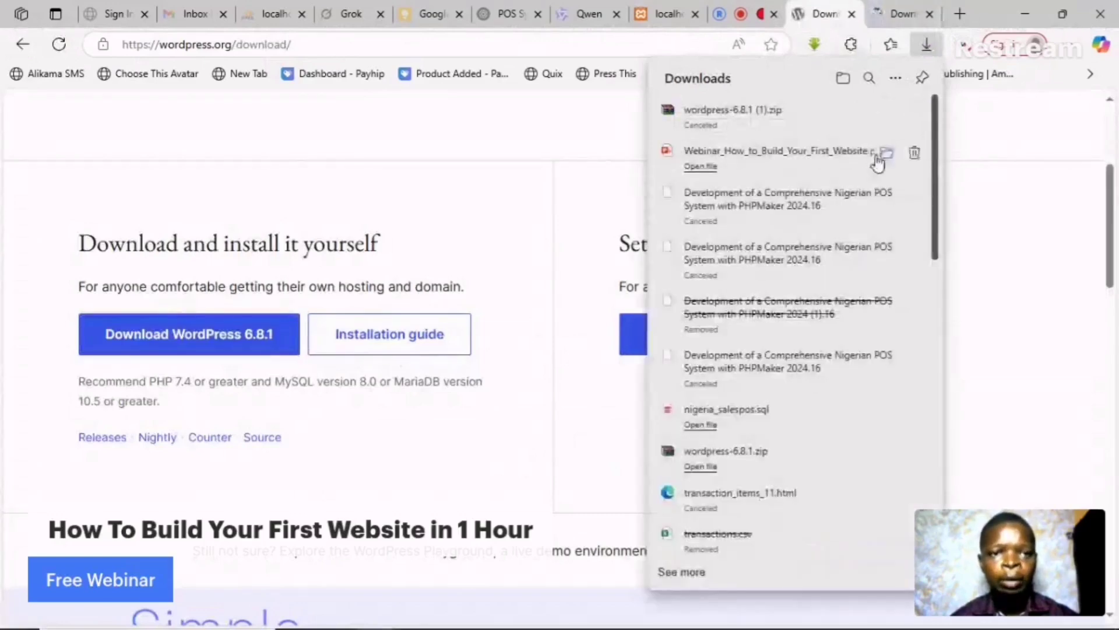
scroll(787, 337, "down", 2)
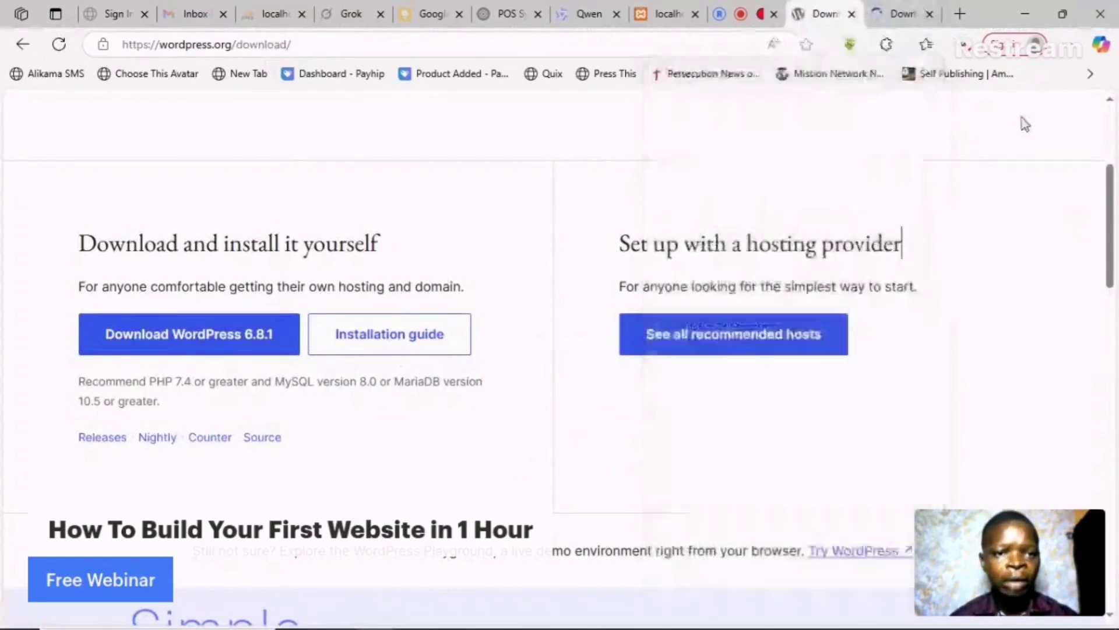
left_click(1074, 209)
left_click(903, 11)
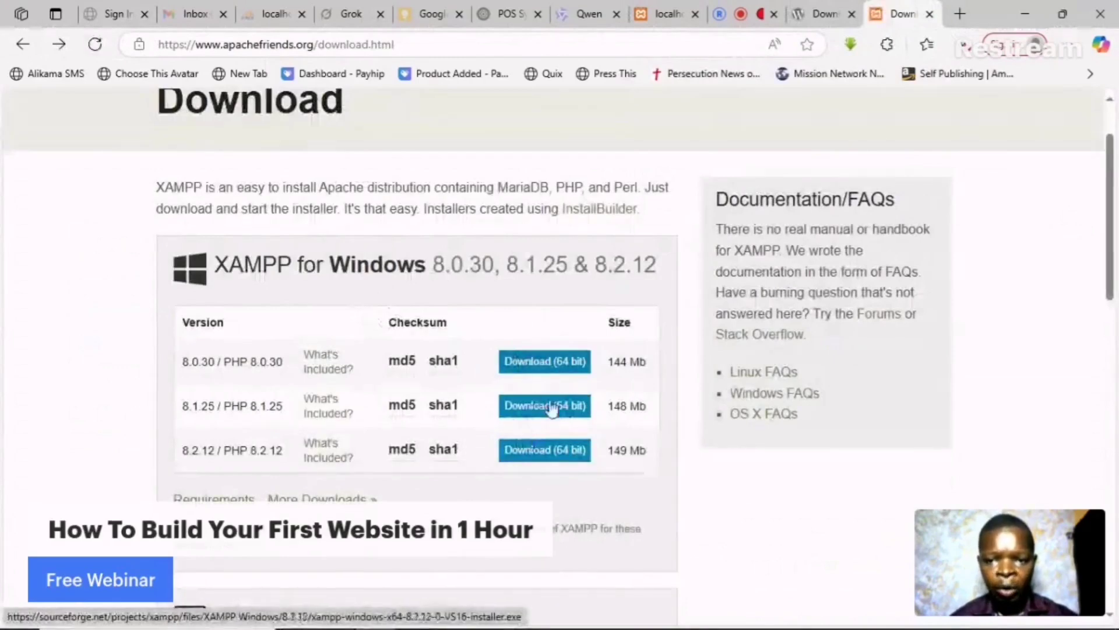
- Retry the 64-bit XAMPP for Windows installer download from the download pages
left_click(552, 367)
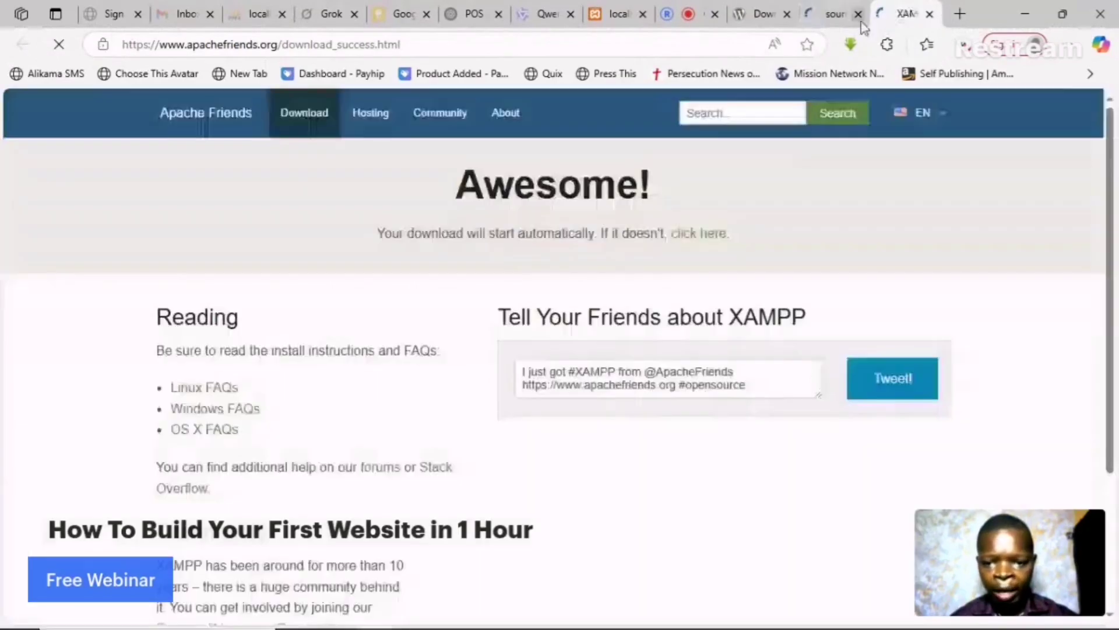
scroll(286, 481, "down", 1)
scroll(641, 219, "up", 1)
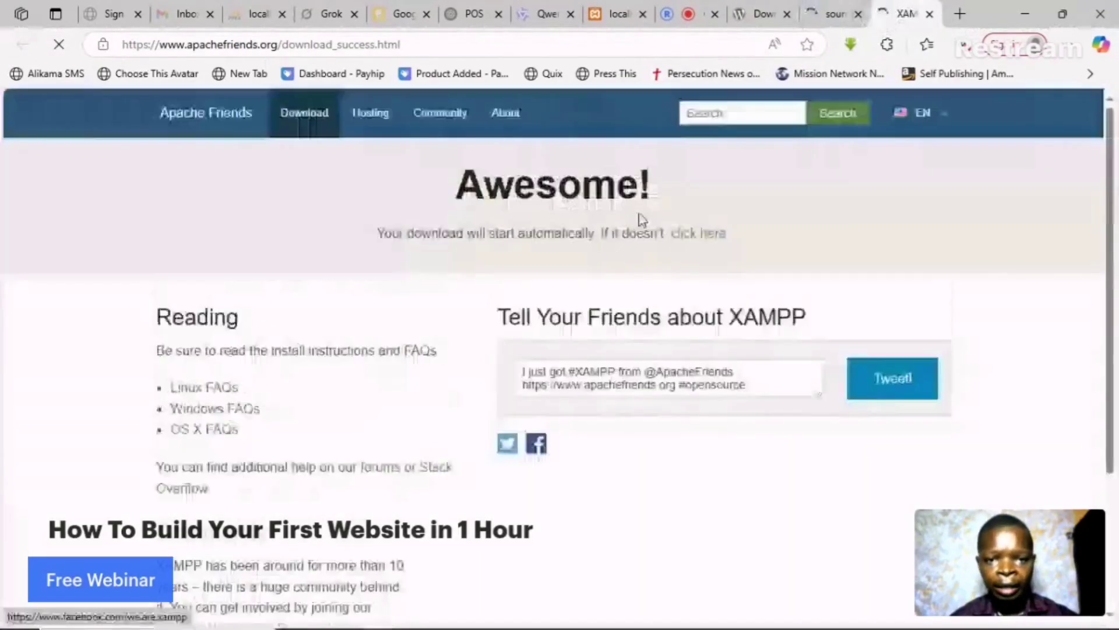
left_click(710, 241)
mouse_move(898, 134)
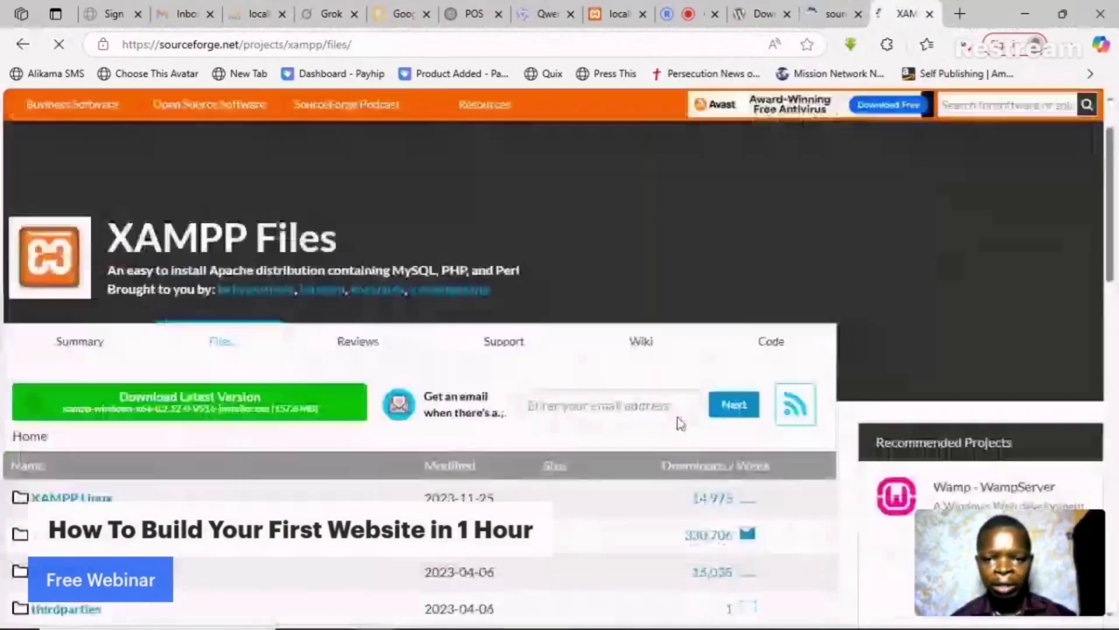
scroll(681, 424, "down", 5)
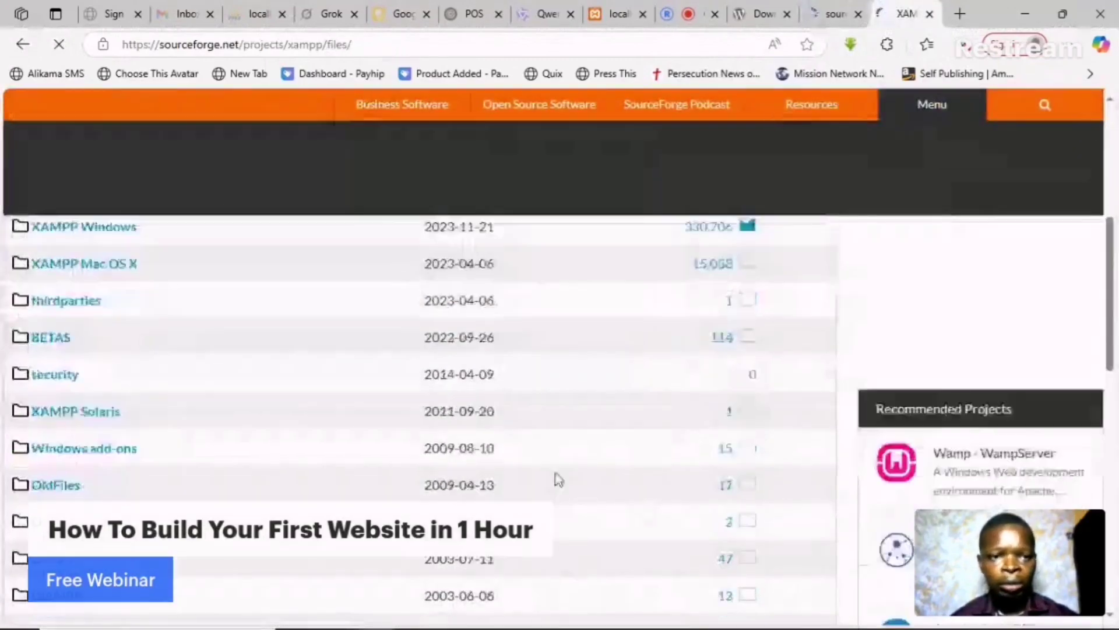
scroll(559, 477, "down", 3)
scroll(565, 467, "up", 8)
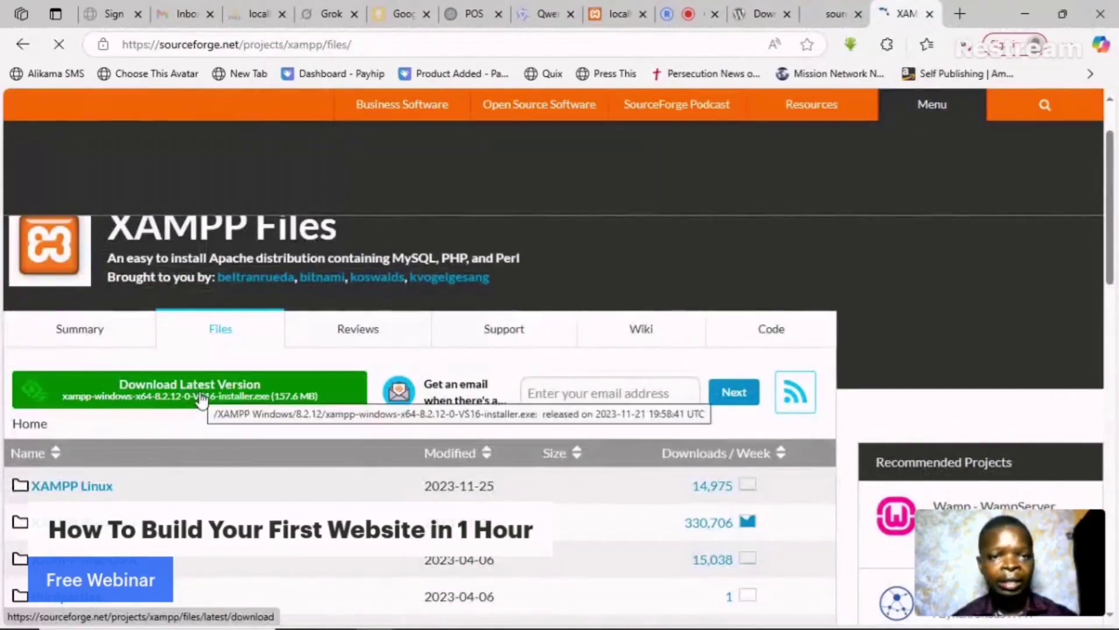
left_click(202, 401)
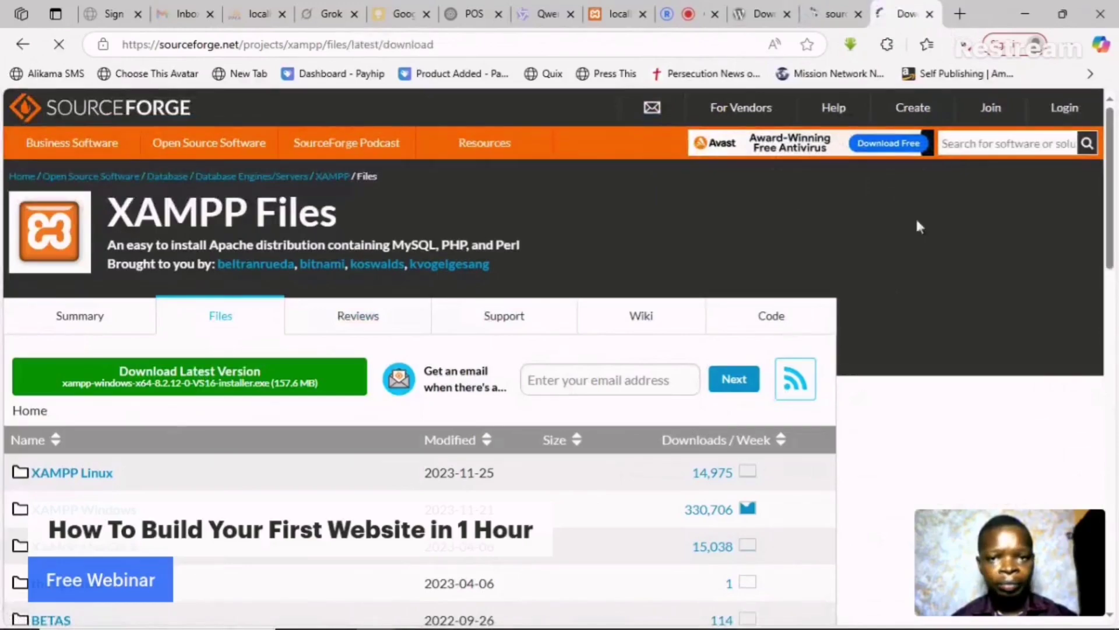
scroll(583, 409, "down", 3)
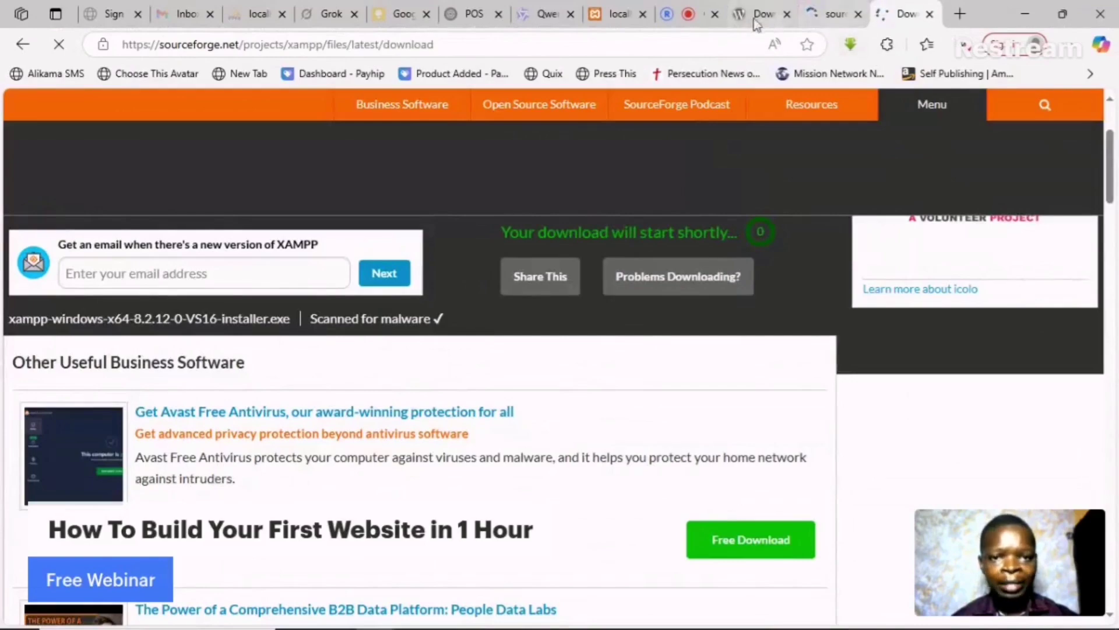
- Cancel the repeat XAMPP installer download and close the SourceForge and WordPress download tabs
left_click(690, 13)
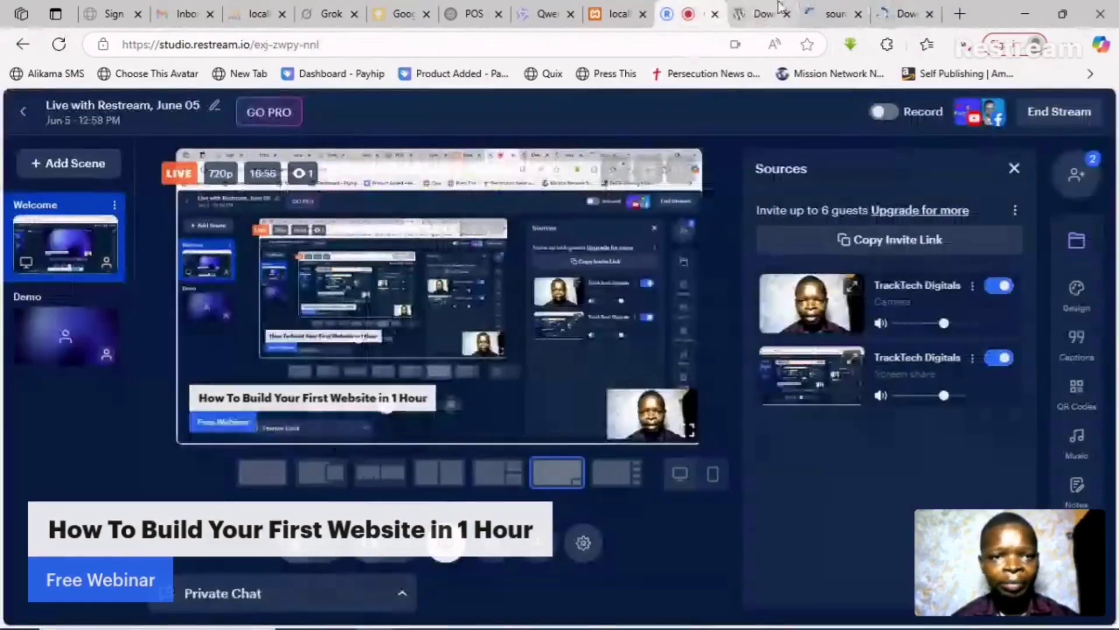
left_click(895, 8)
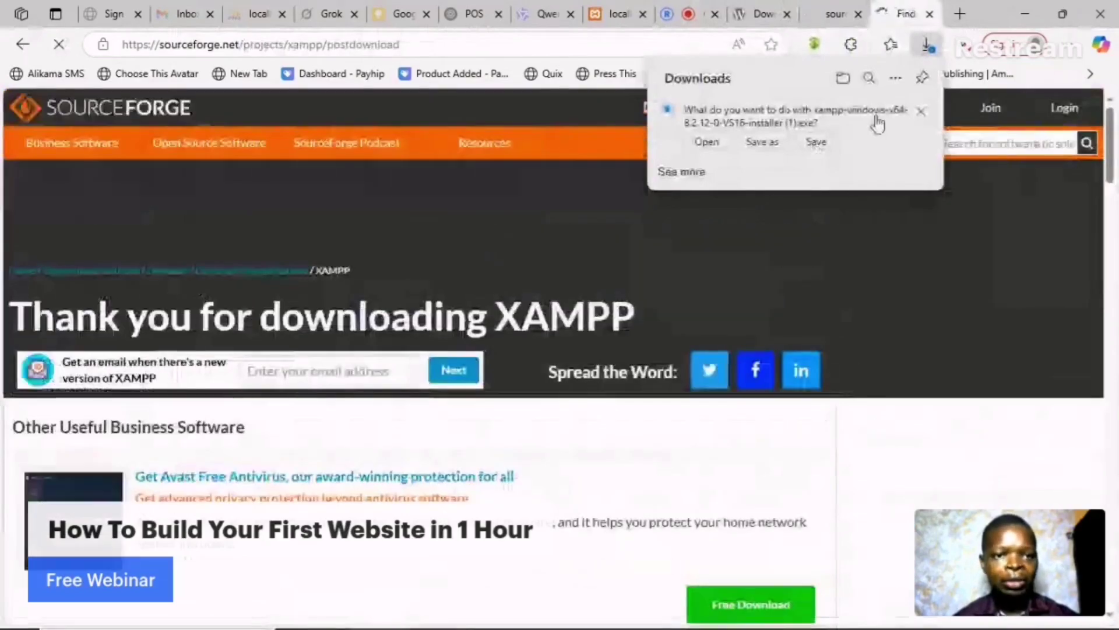
left_click(921, 111)
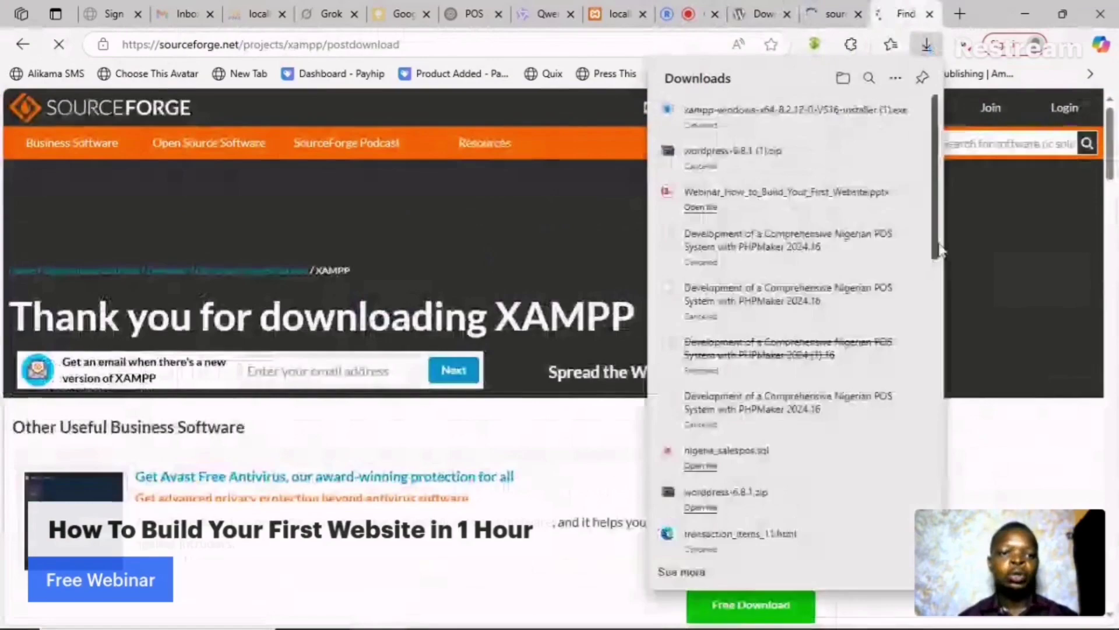
left_click(939, 232)
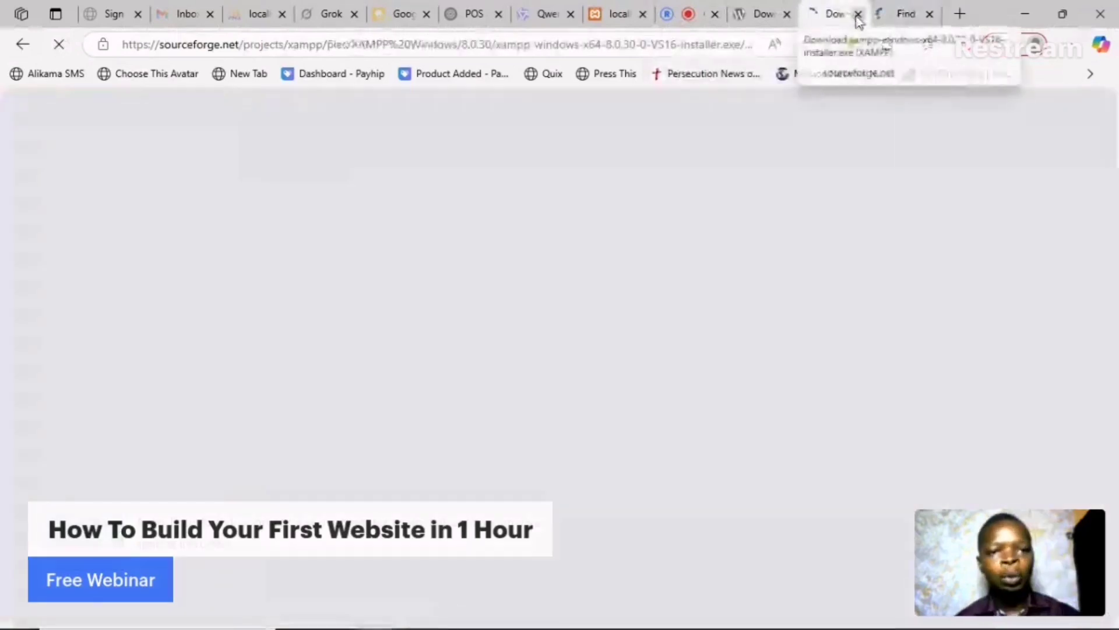
left_click(858, 15)
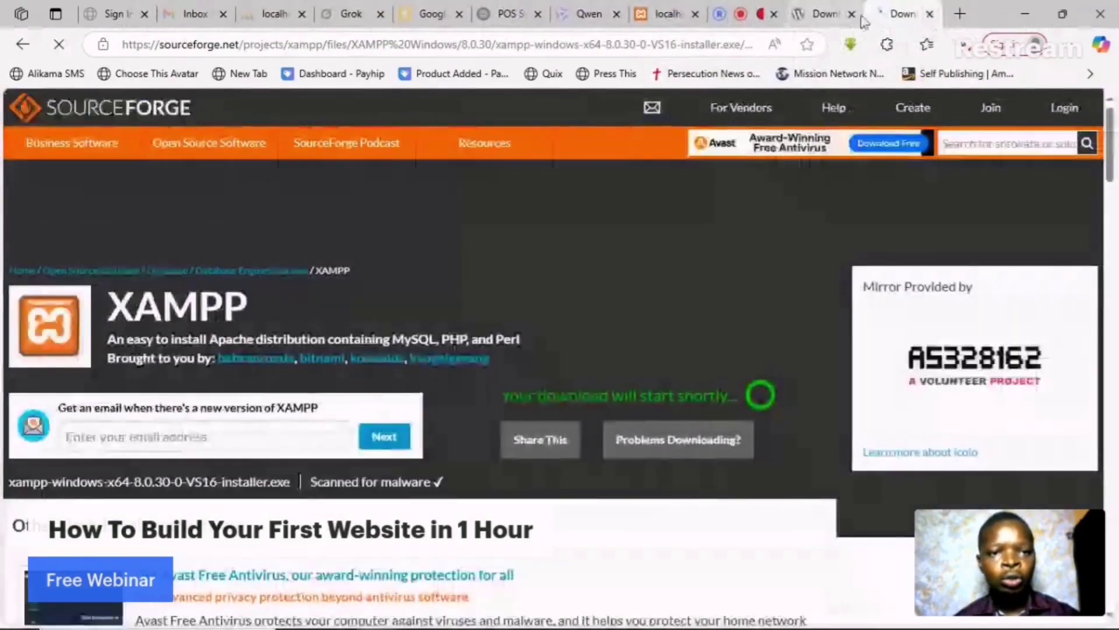
left_click(929, 15)
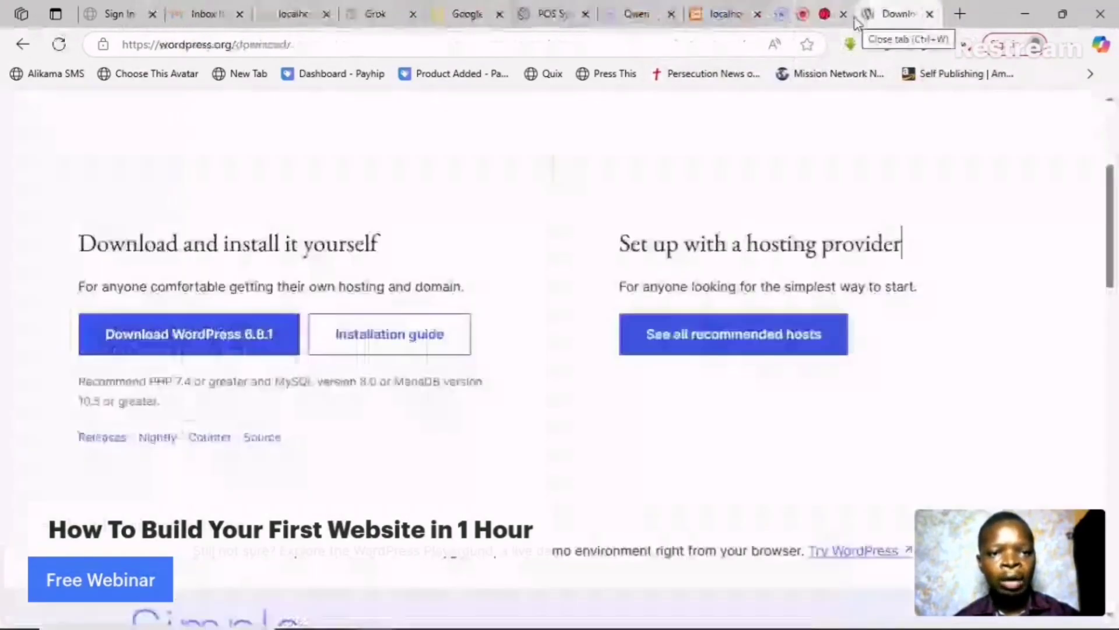
left_click(930, 15)
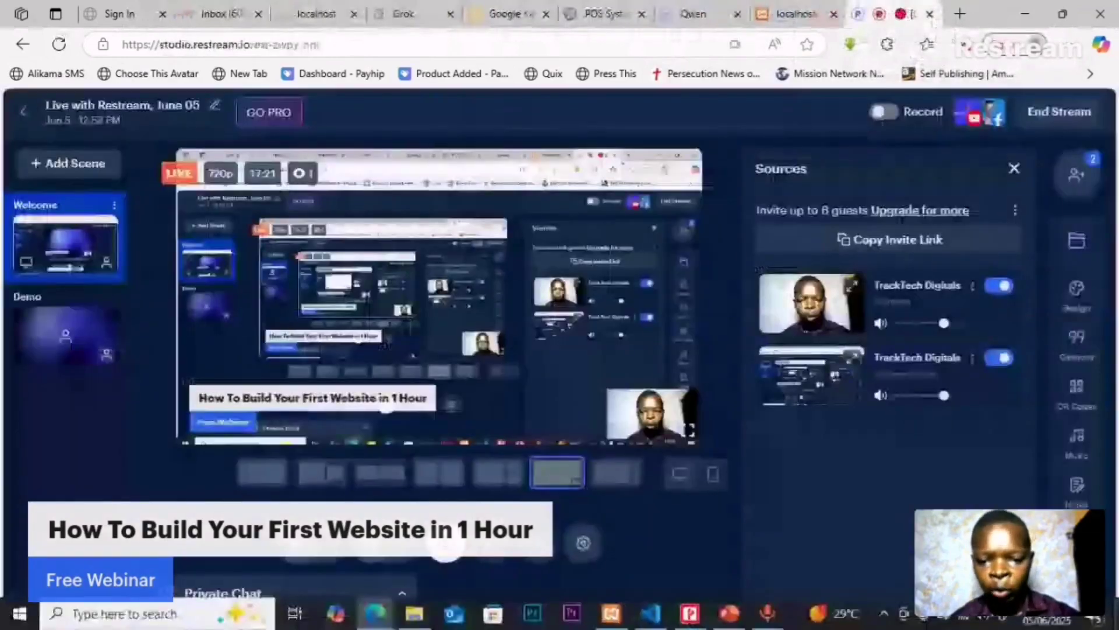
- Search the Downloads folder in File Explorer for 'xampp'
key("alt+Tab")
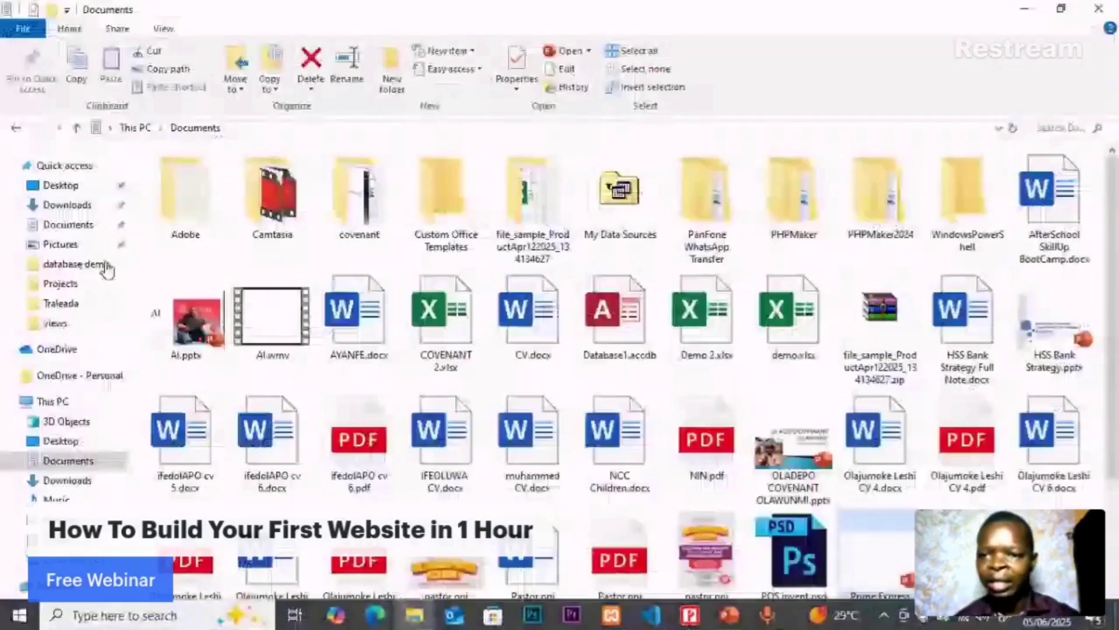
left_click(67, 204)
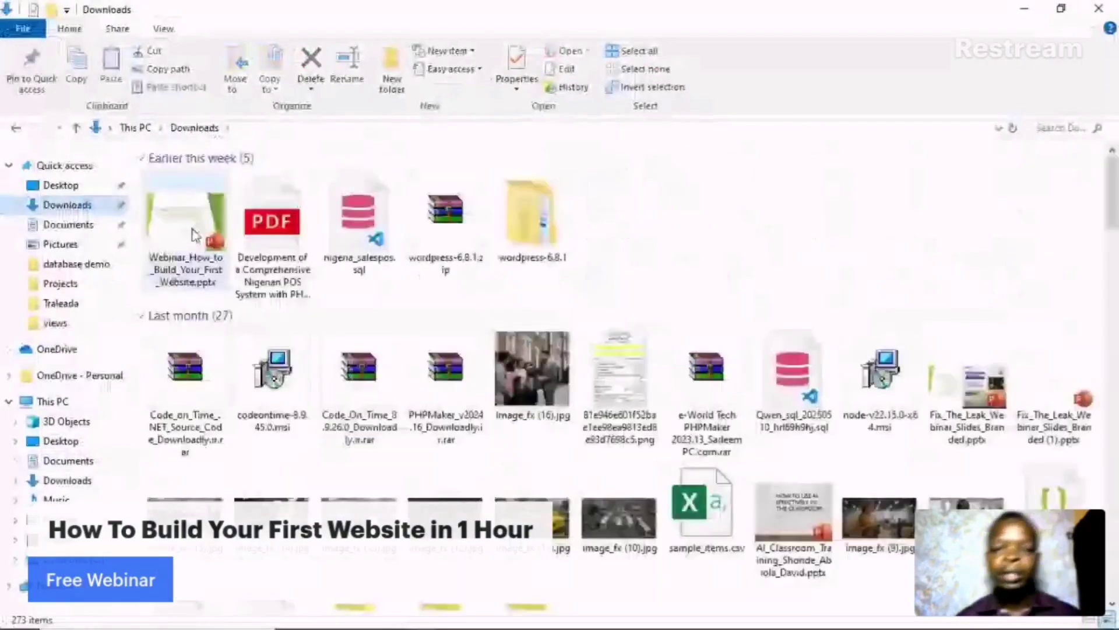
left_click(267, 460)
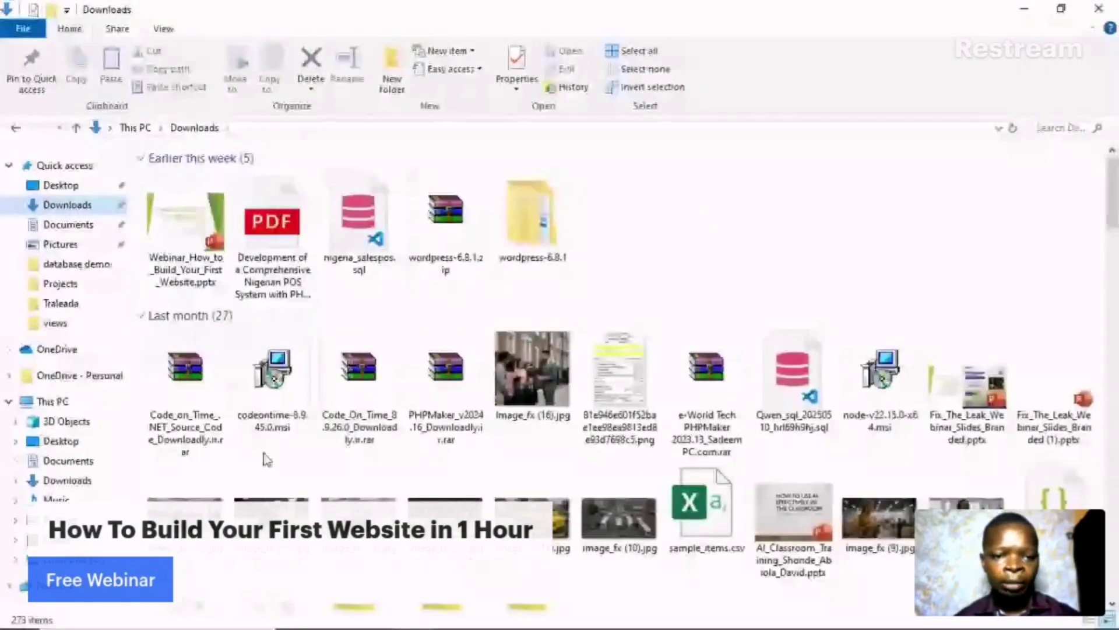
scroll(824, 371, "down", 5)
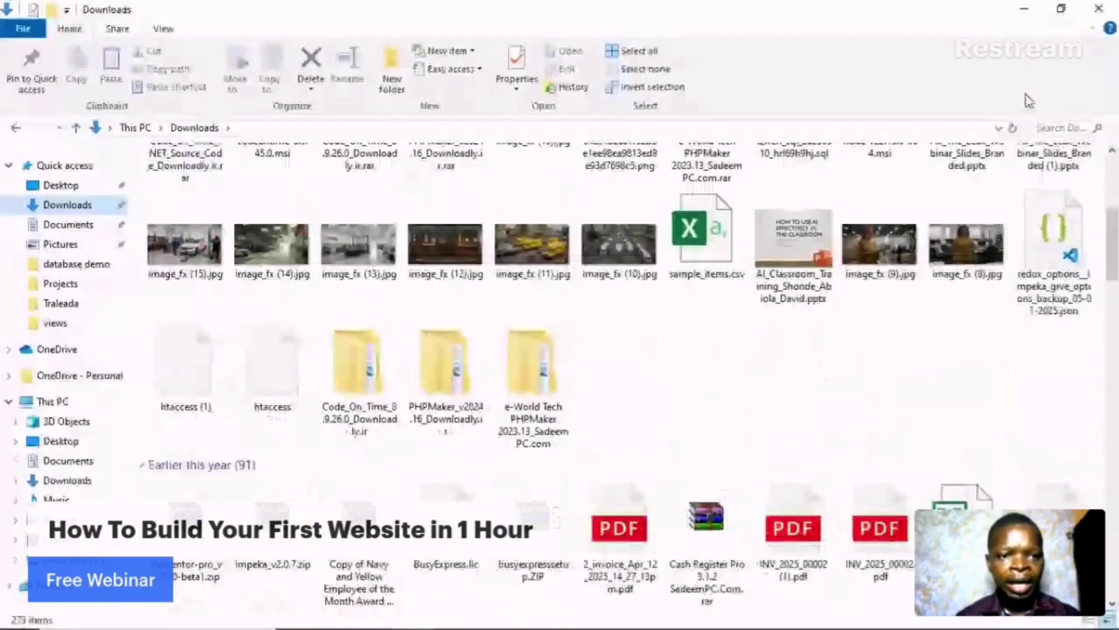
left_click(1051, 127)
type("x")
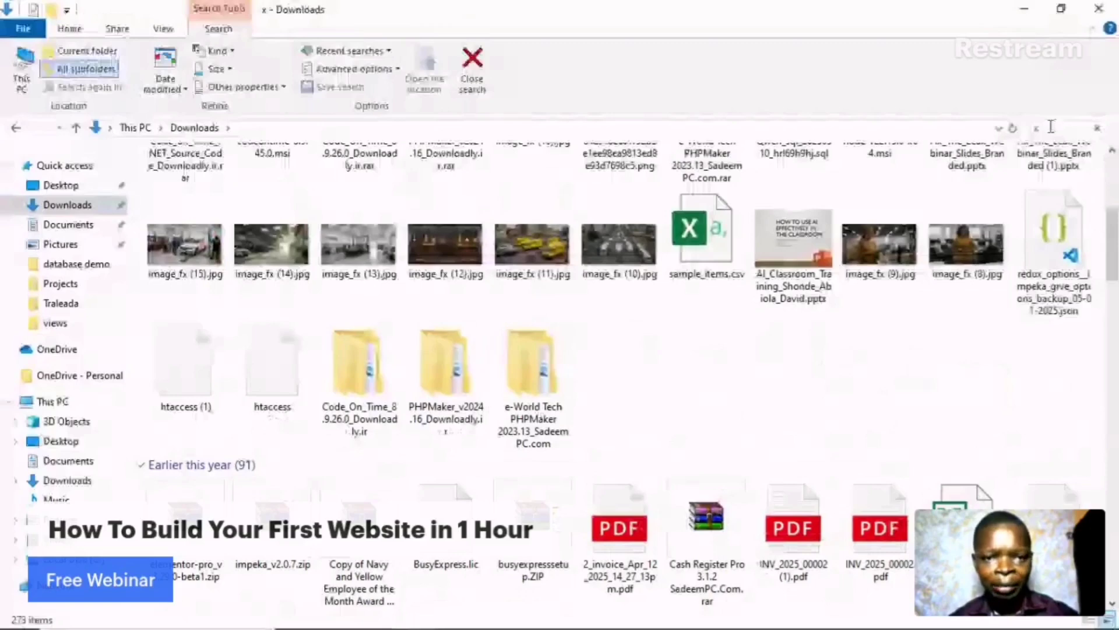
type("ampp")
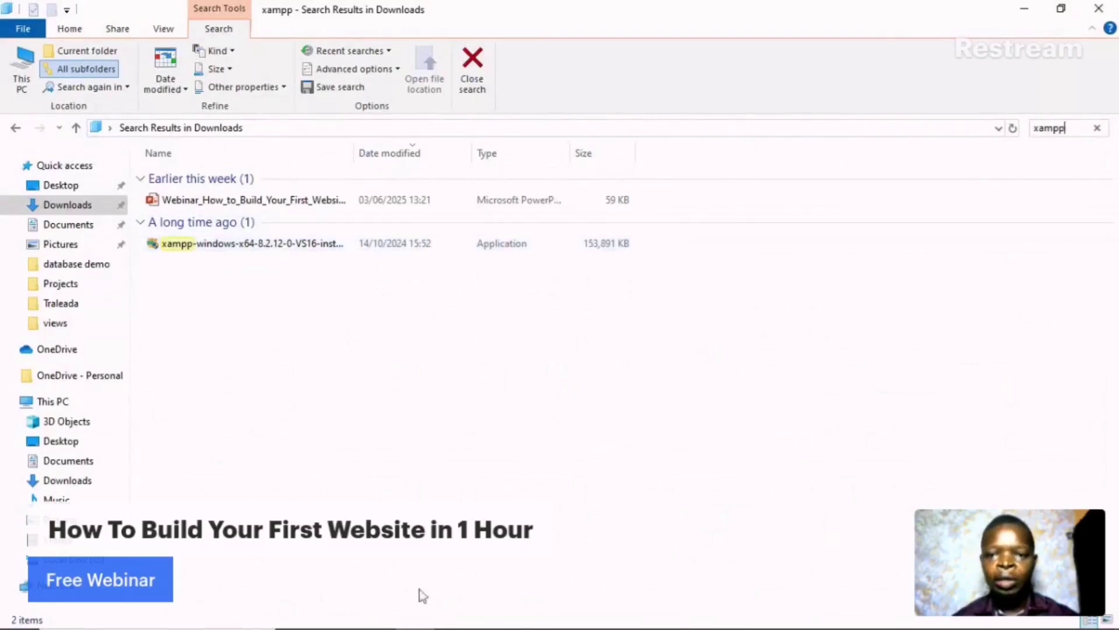
- Launch XAMPP Control Panel by searching 'xampp' in Windows search
mouse_move(5, 613)
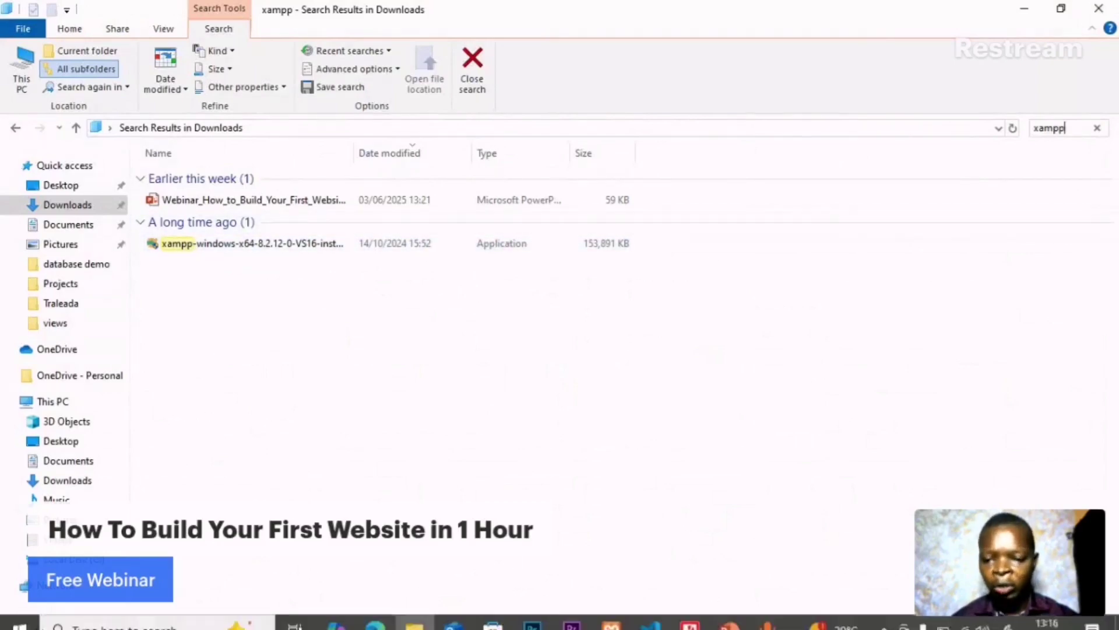
left_click(6, 614)
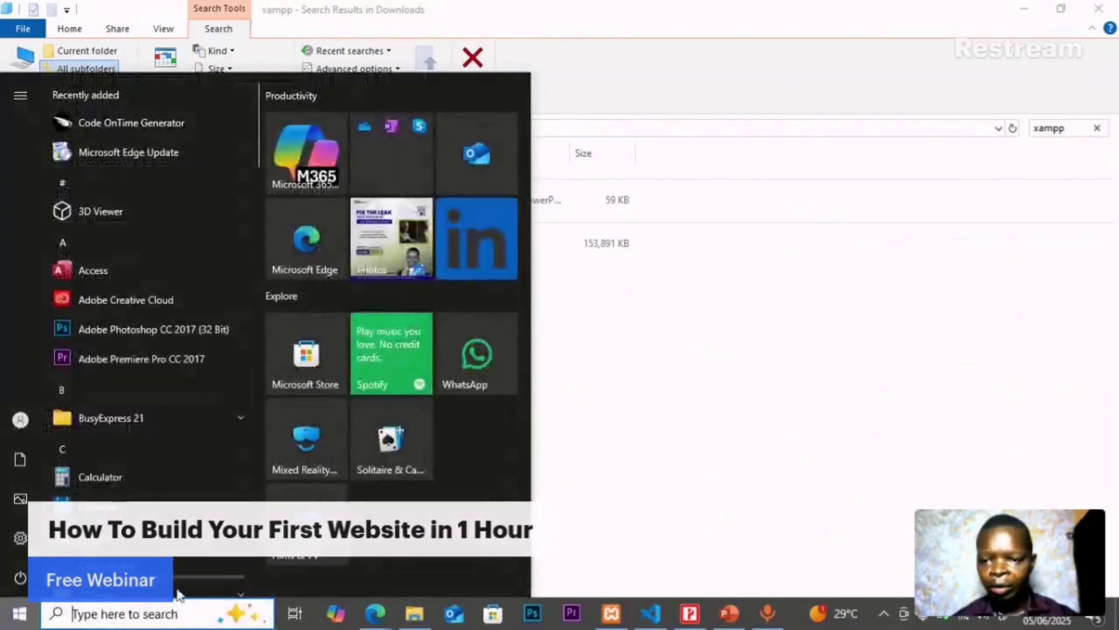
left_click(133, 620)
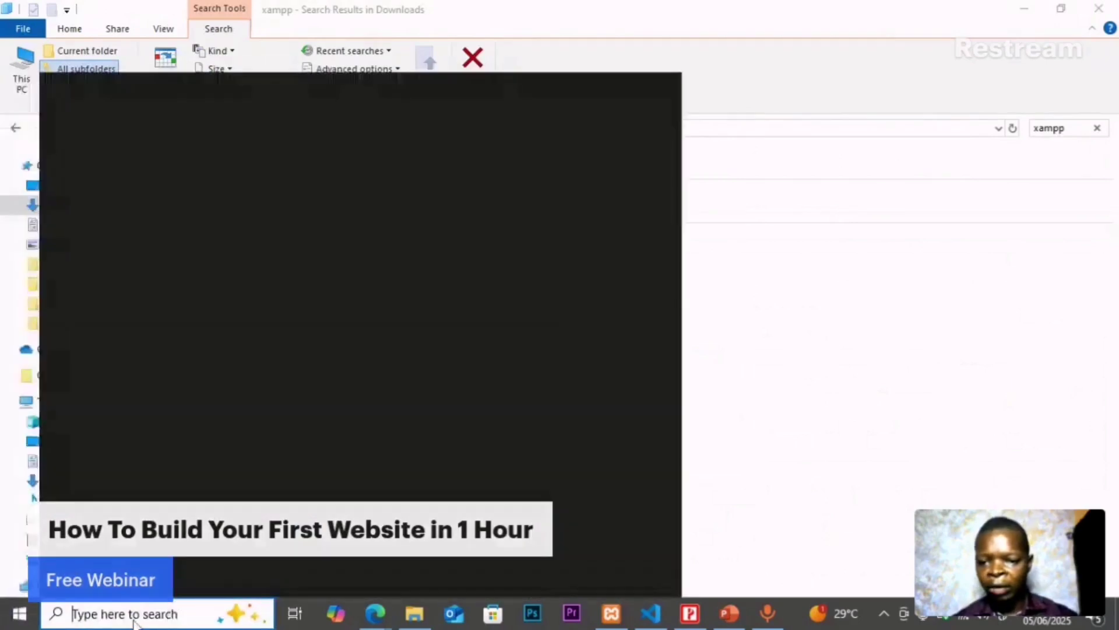
left_click(19, 619)
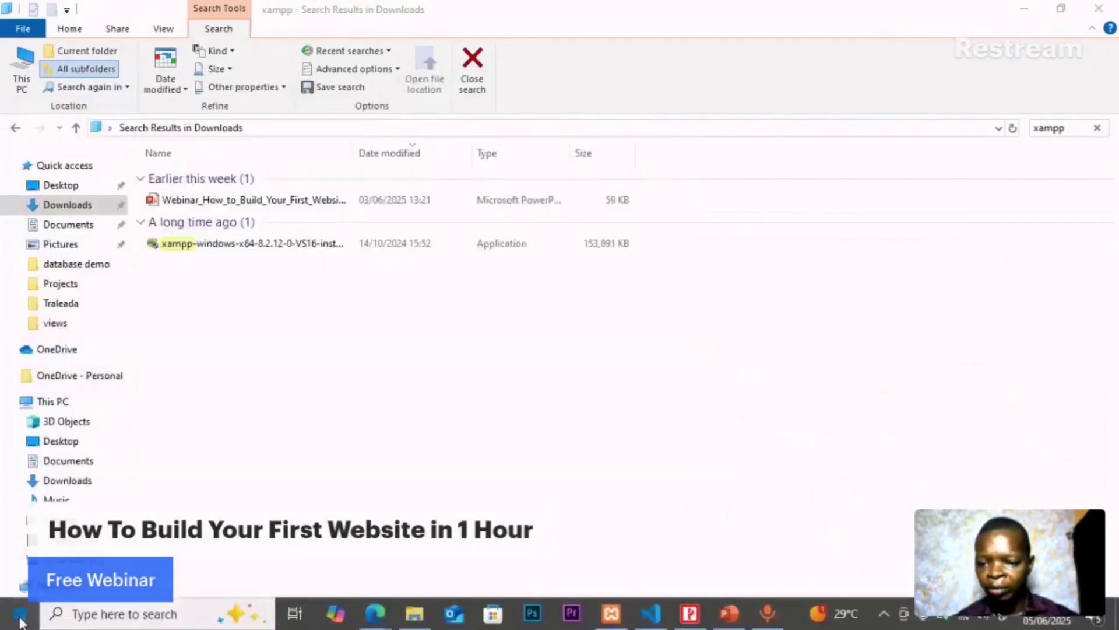
left_click(20, 621)
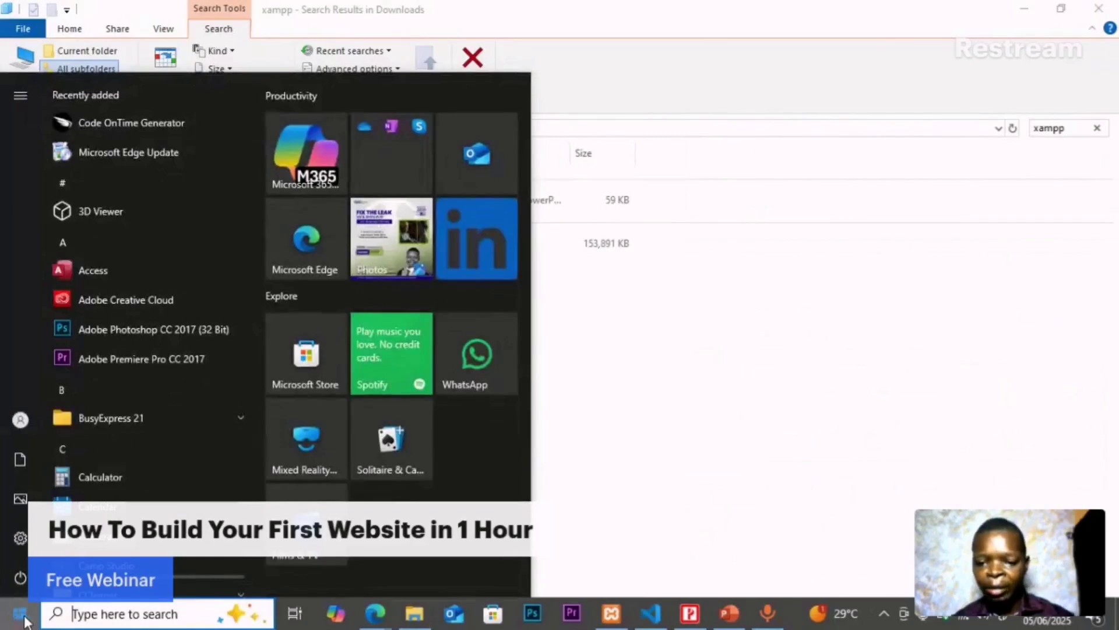
left_click(105, 613)
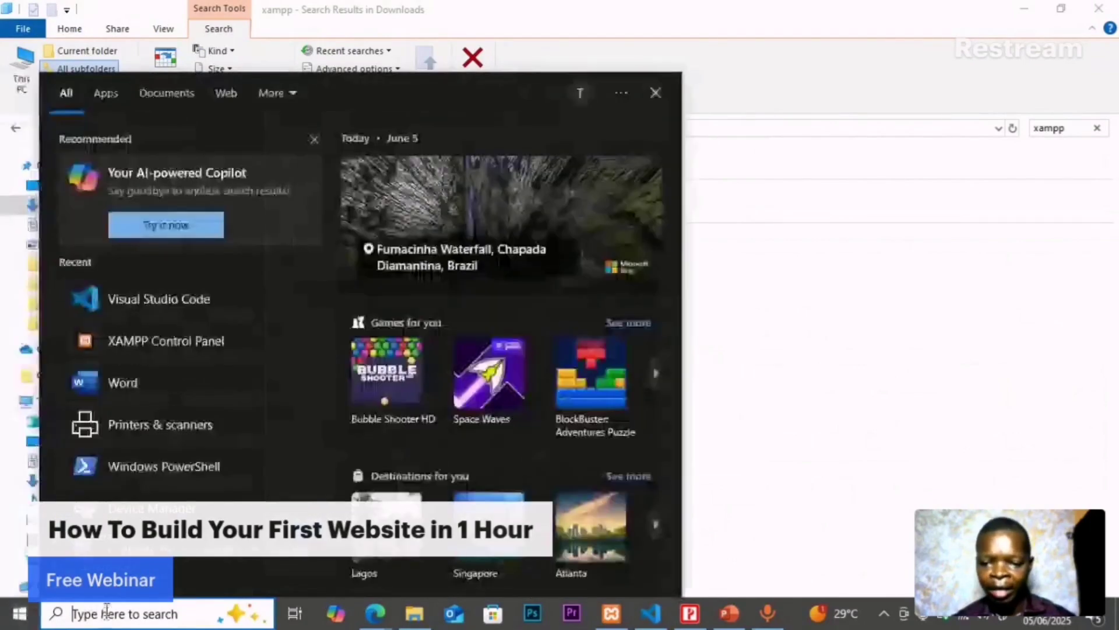
type("xampp")
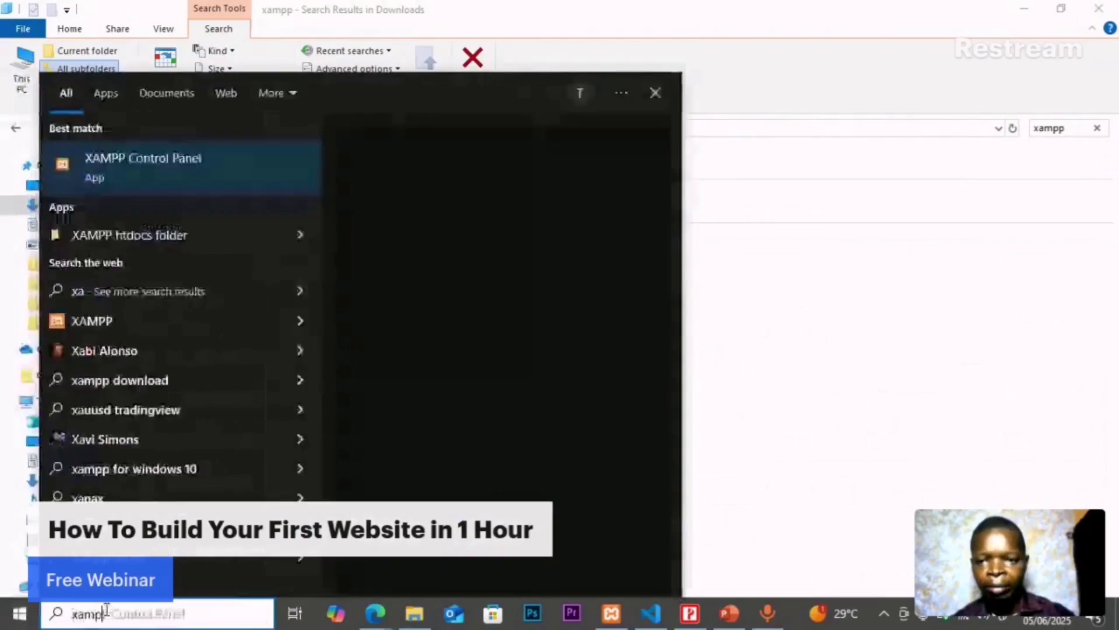
left_click(180, 173)
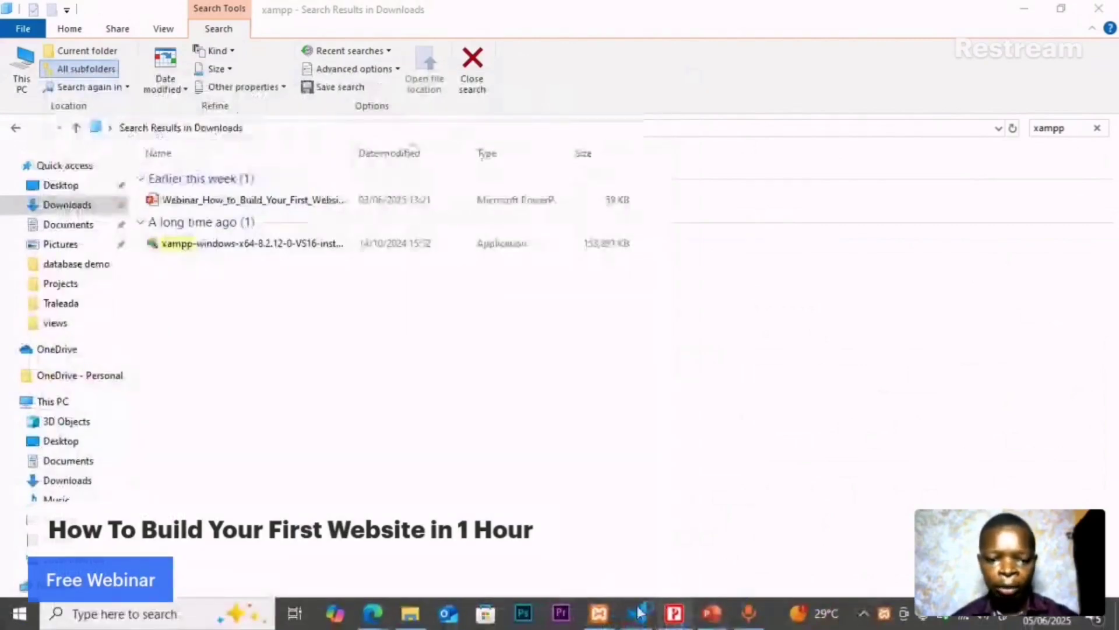
- Move the XAMPP Control Panel windows aside, close the duplicate one, and return to File Explorer
left_click(598, 623)
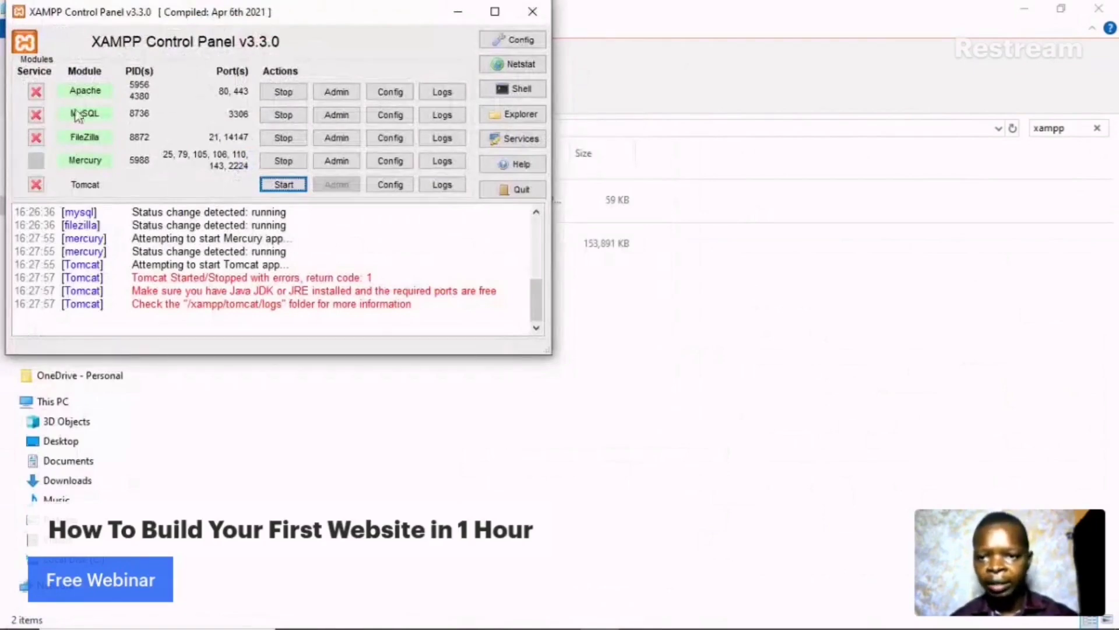
mouse_move(536, 293)
left_mouse_down()
mouse_move(536, 230)
mouse_move(536, 298)
left_mouse_up()
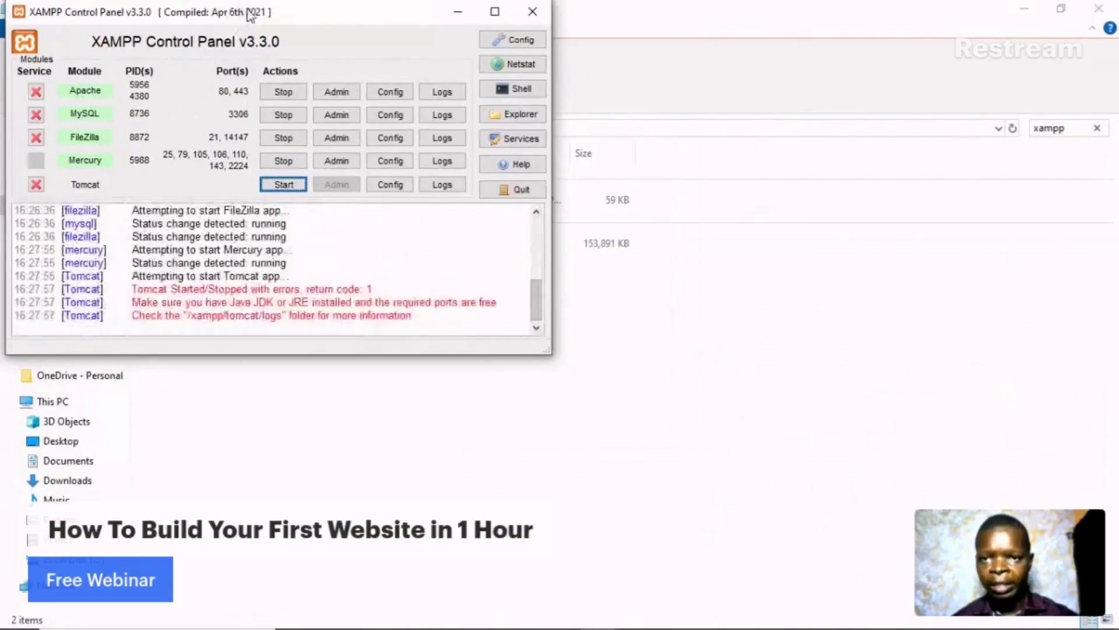
left_click_drag(245, 18, 346, 48)
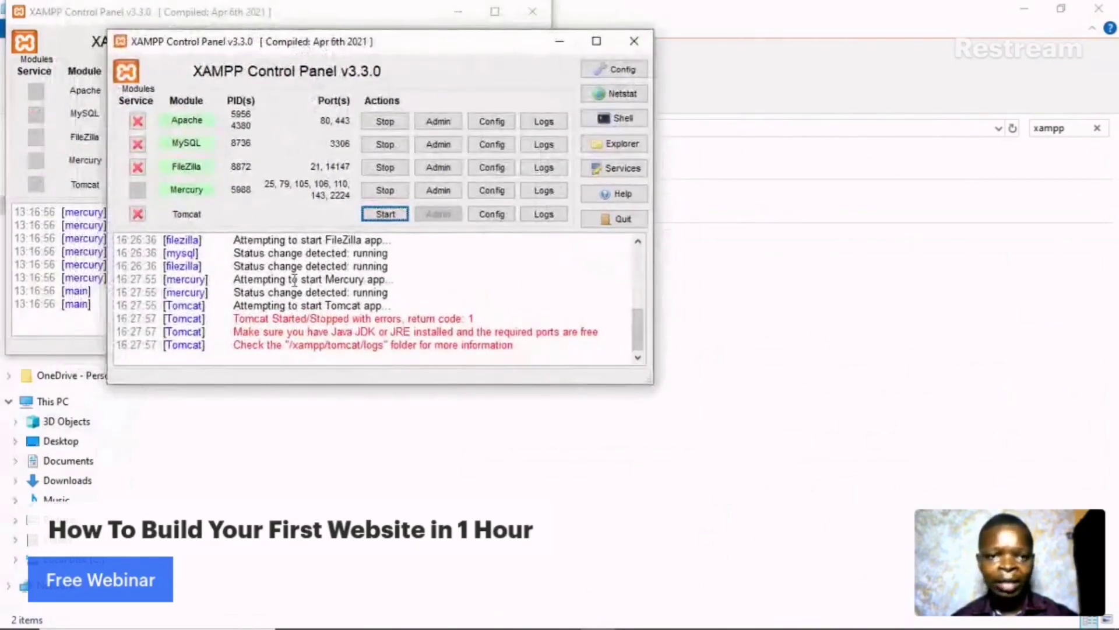
left_click_drag(484, 44, 641, 78)
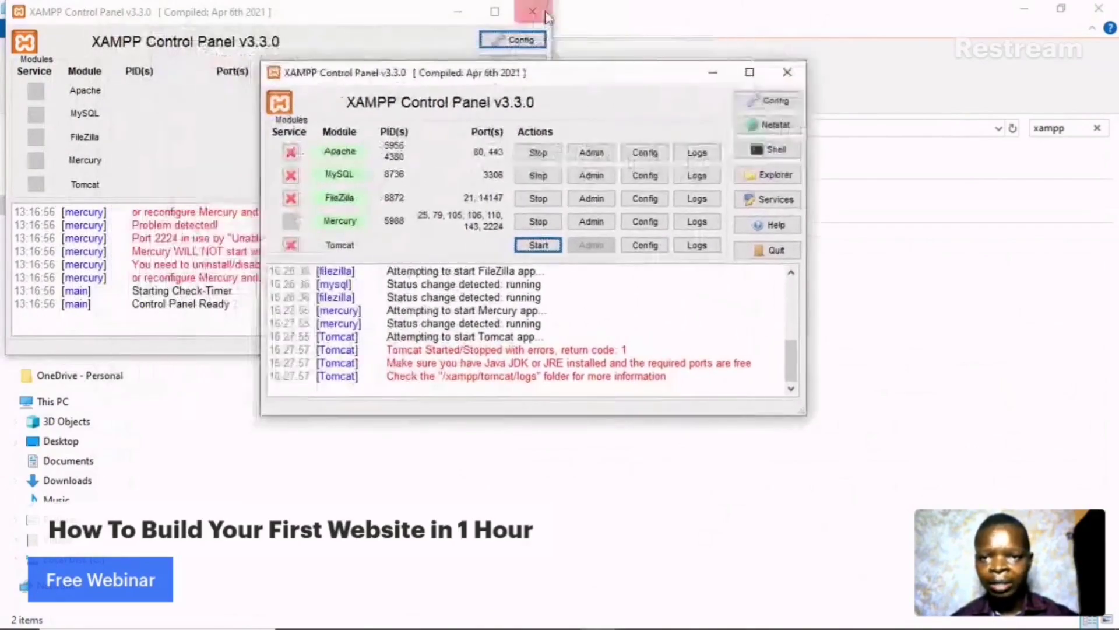
left_click(533, 12)
left_click_drag(505, 81, 331, 70)
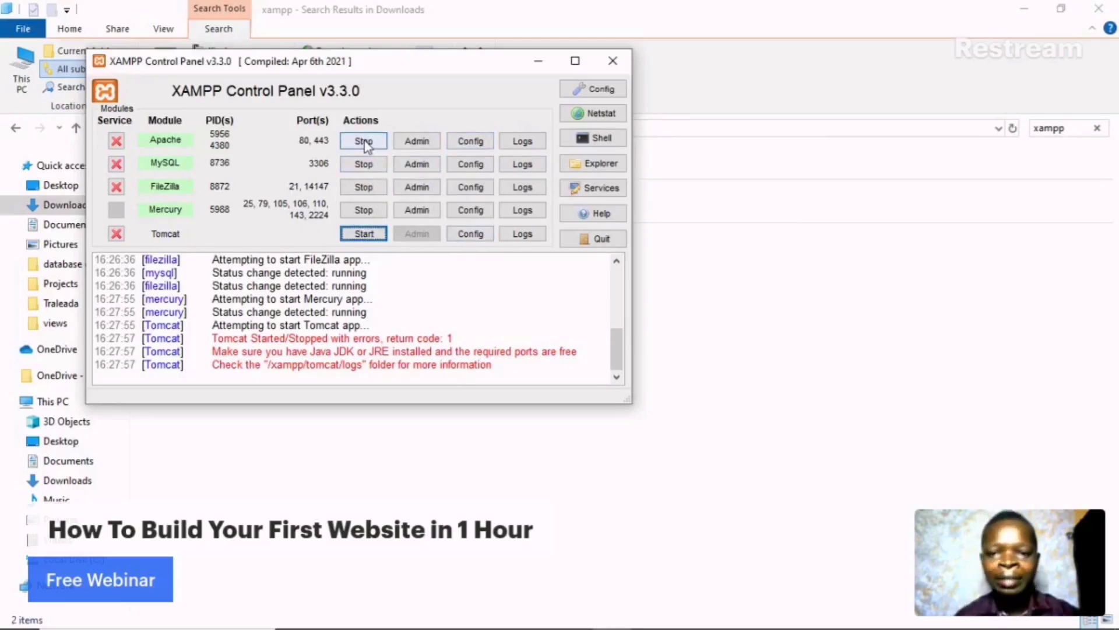
left_click(851, 392)
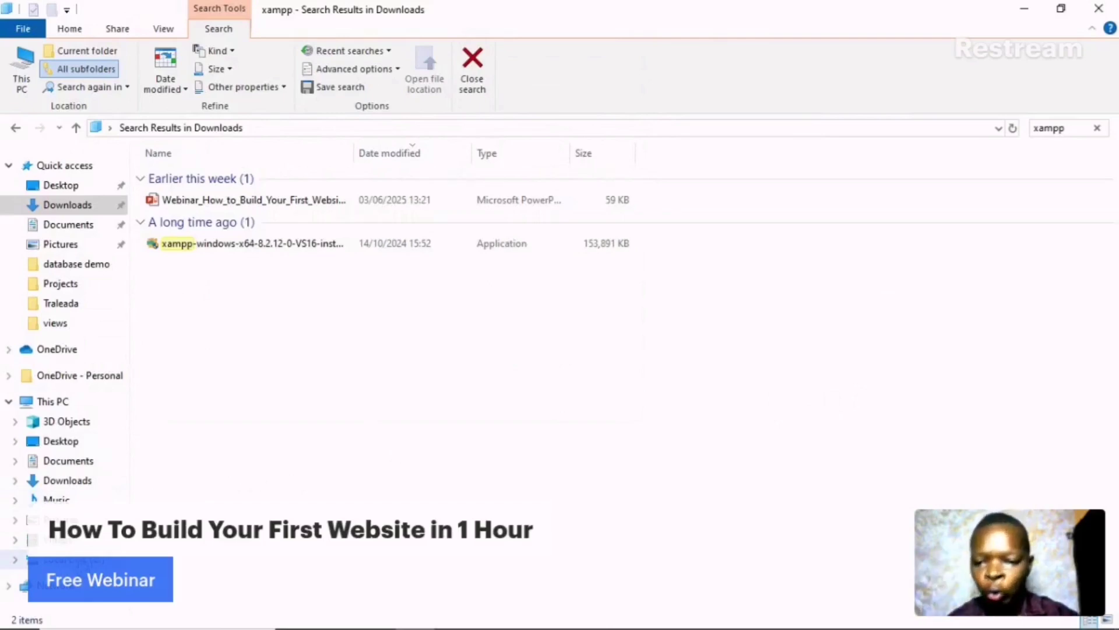
- Open C:\xampp and switch its view to medium, then large icons
left_click(70, 560)
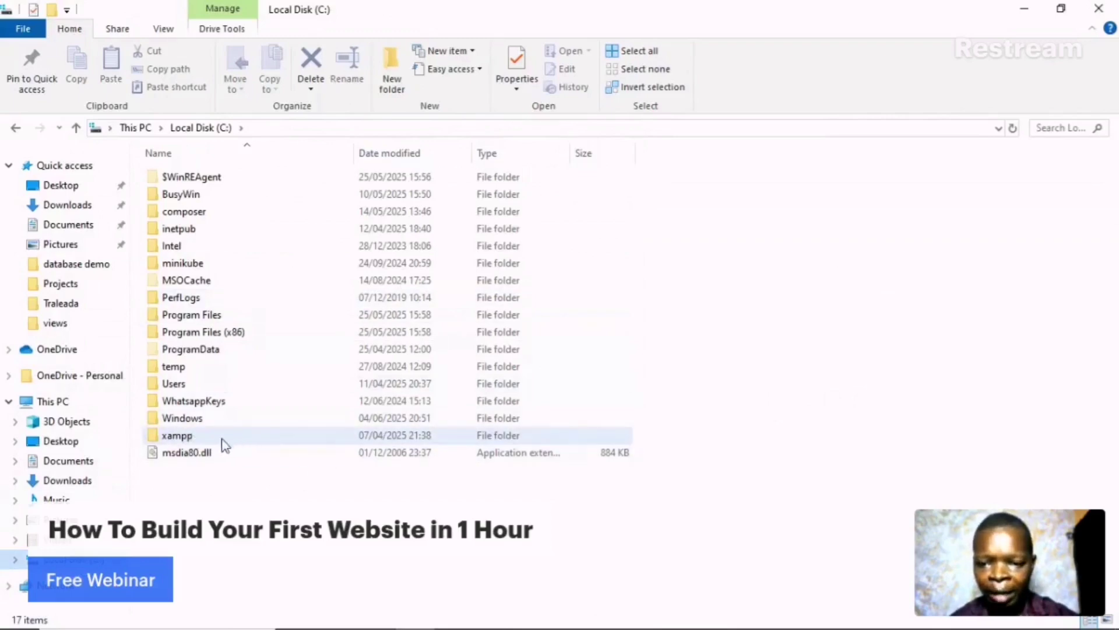
double_click(266, 431)
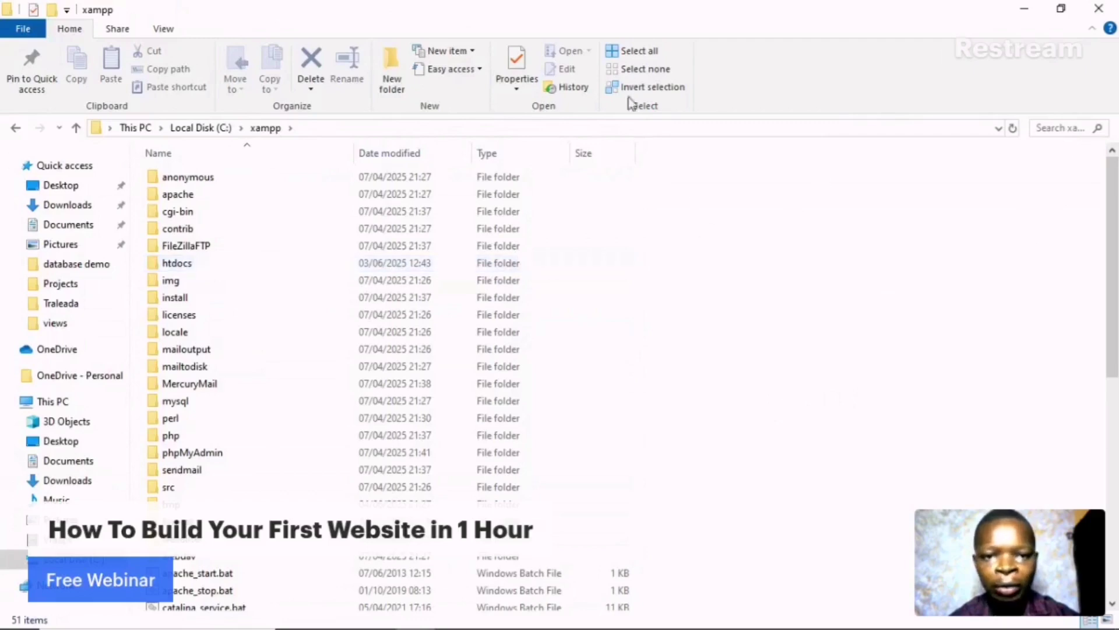
right_click(688, 218)
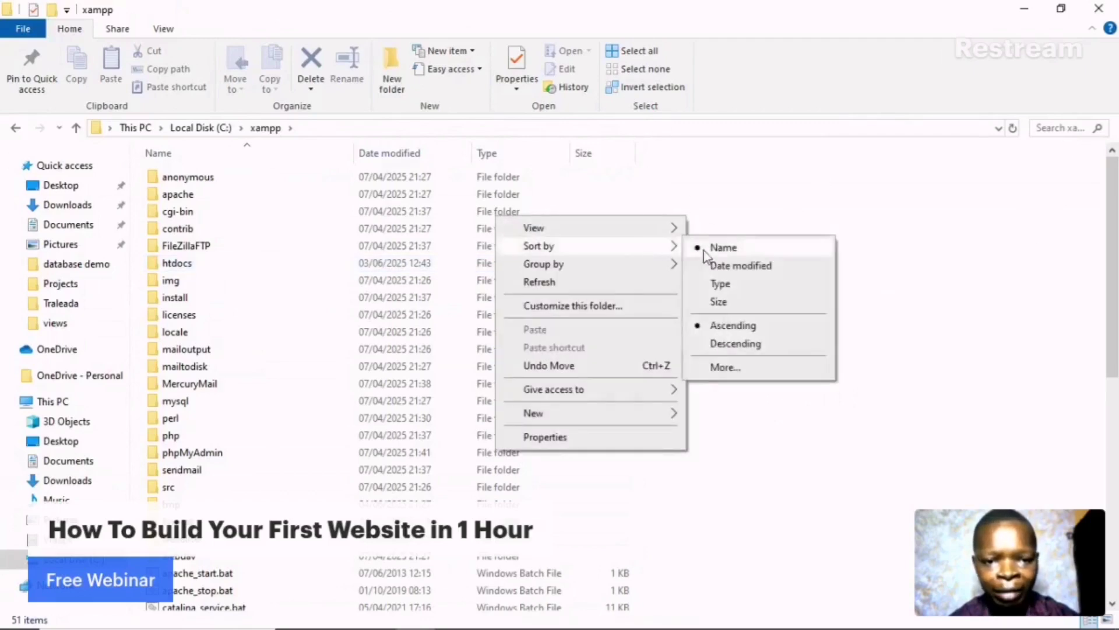
mouse_move(649, 229)
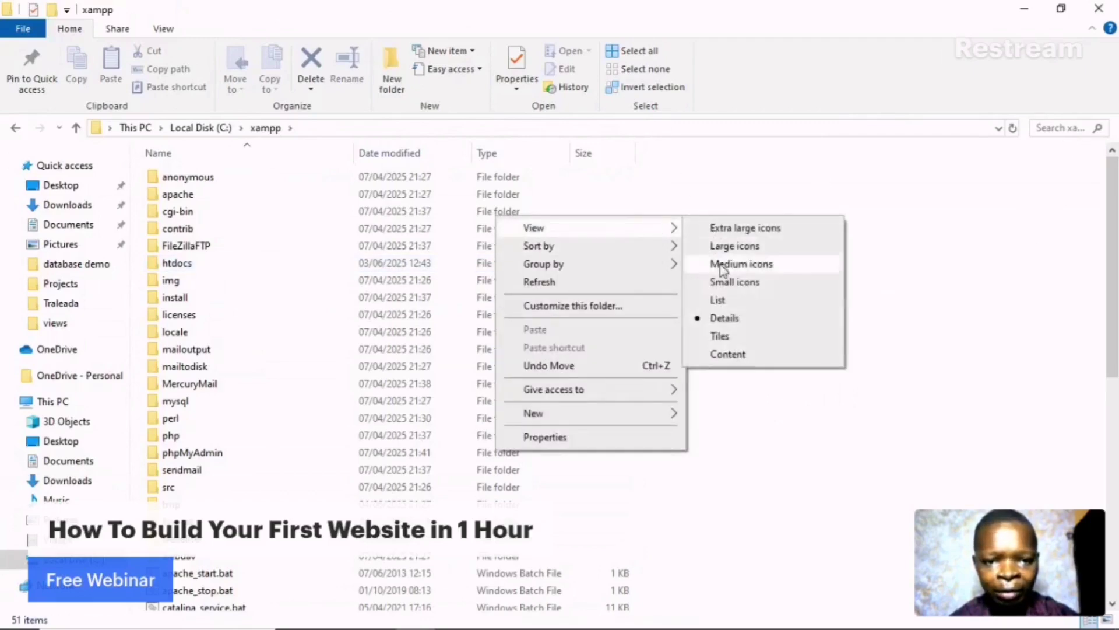
left_click(722, 268)
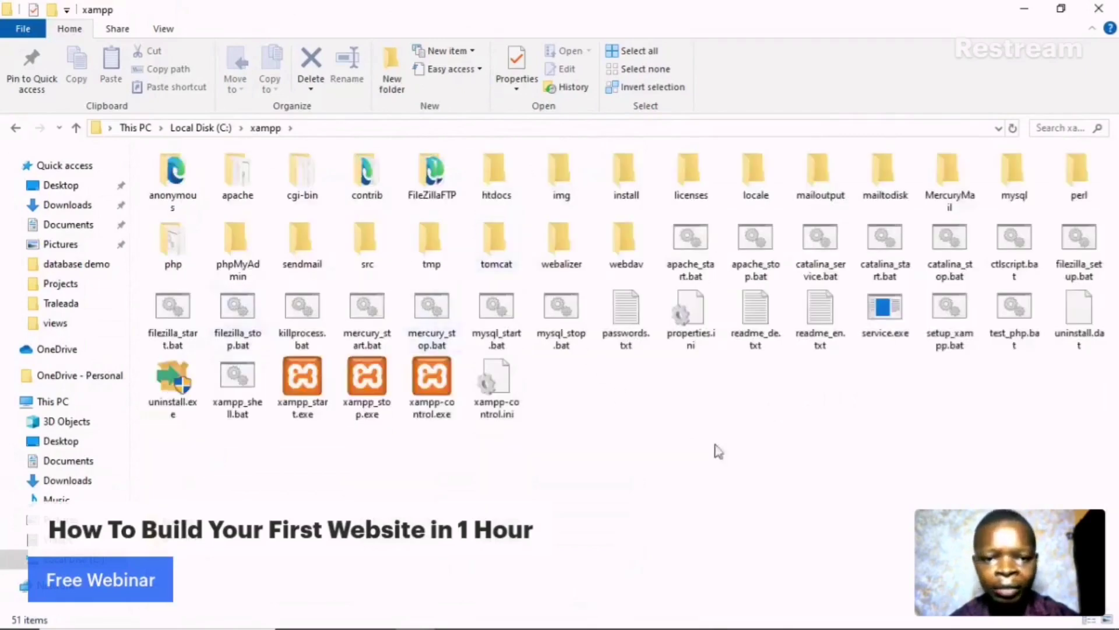
right_click(744, 452)
mouse_move(670, 228)
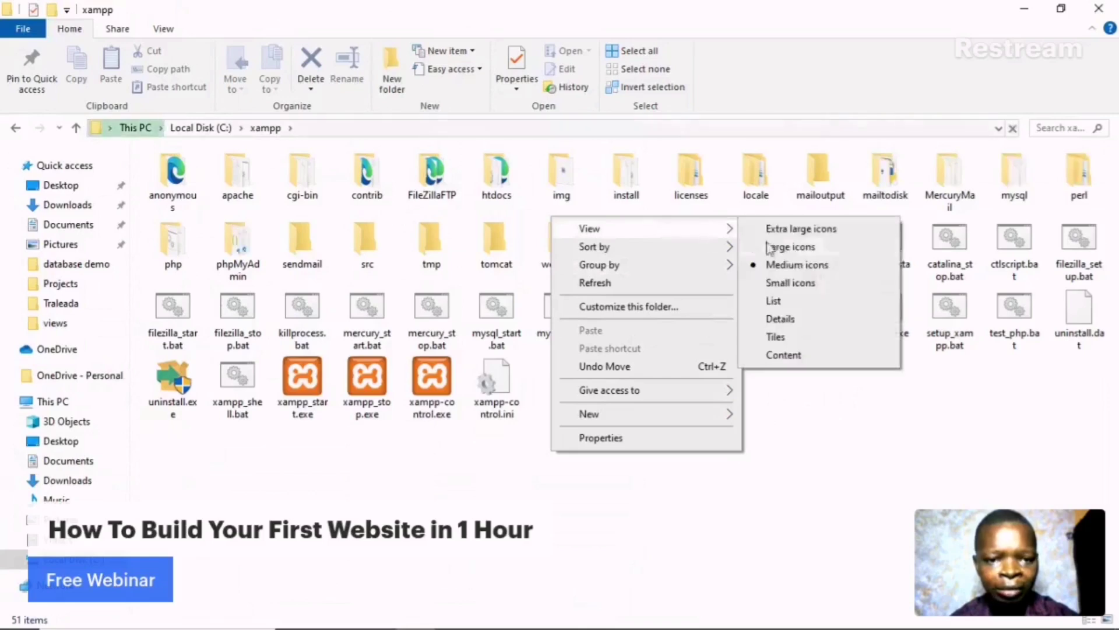
left_click(799, 249)
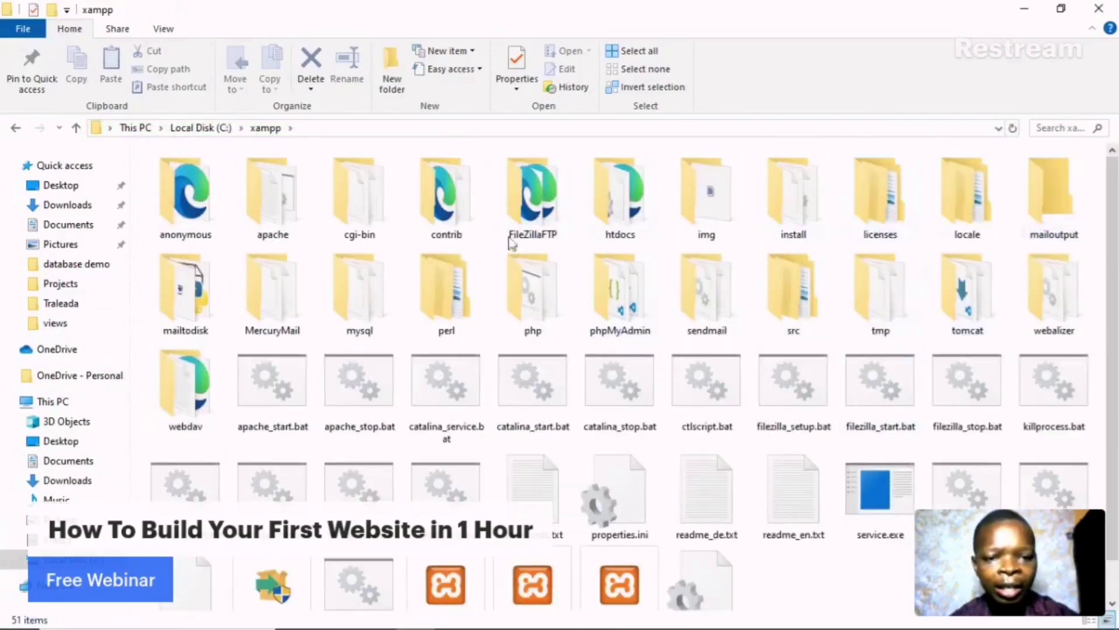
- Open the htdocs folder, then briefly check Restream and minimize the browser
left_click(623, 214)
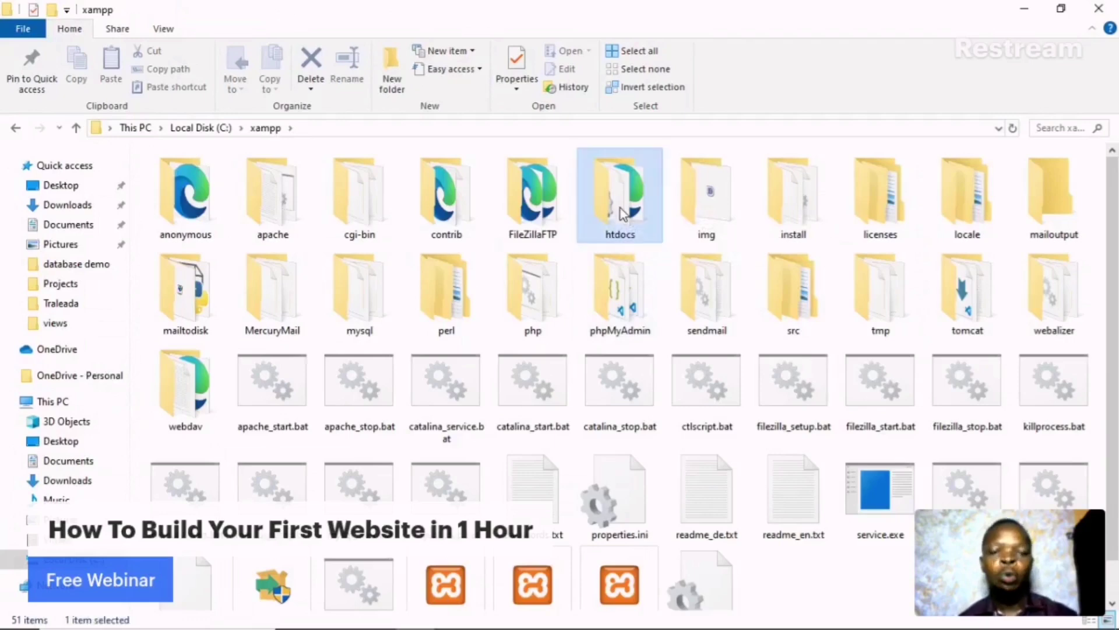
double_click(624, 214)
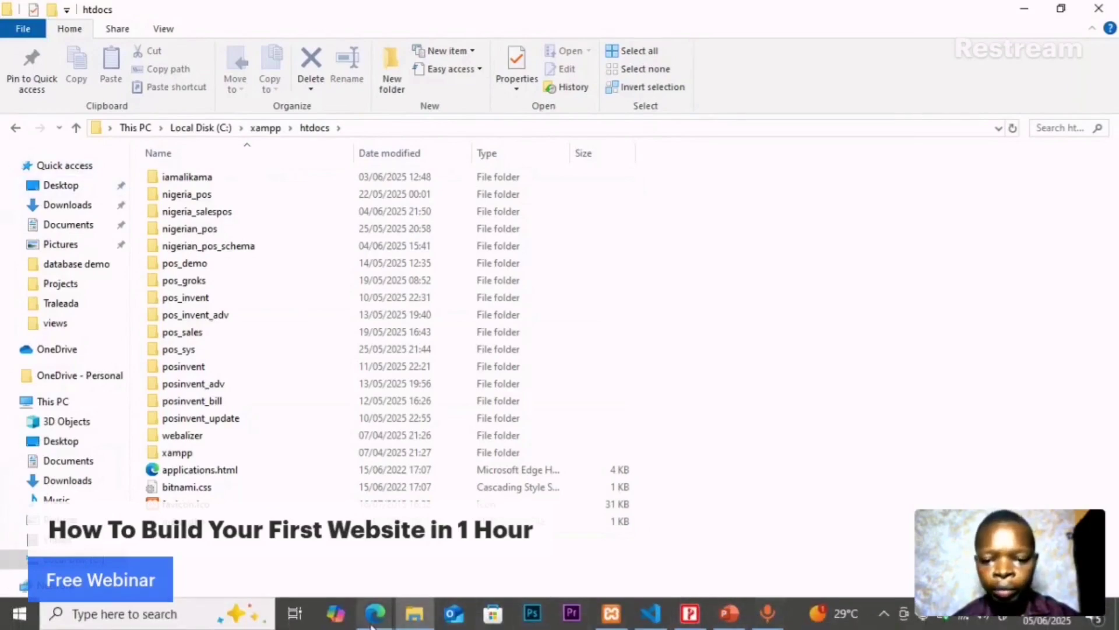
mouse_move(375, 613)
left_click(296, 558)
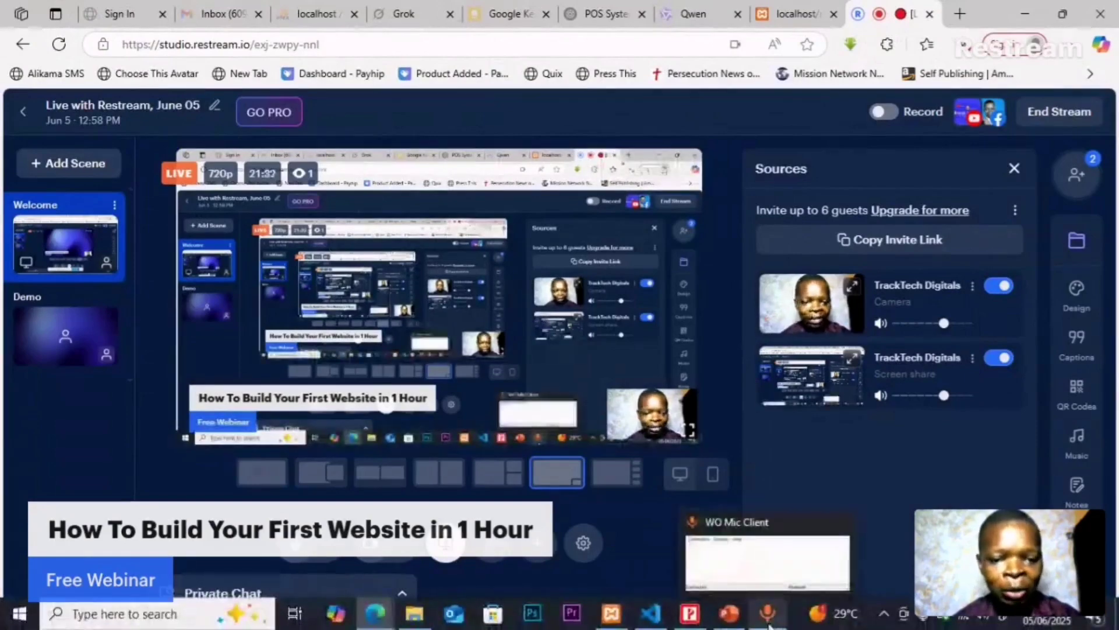
left_click(768, 618)
left_click(768, 618)
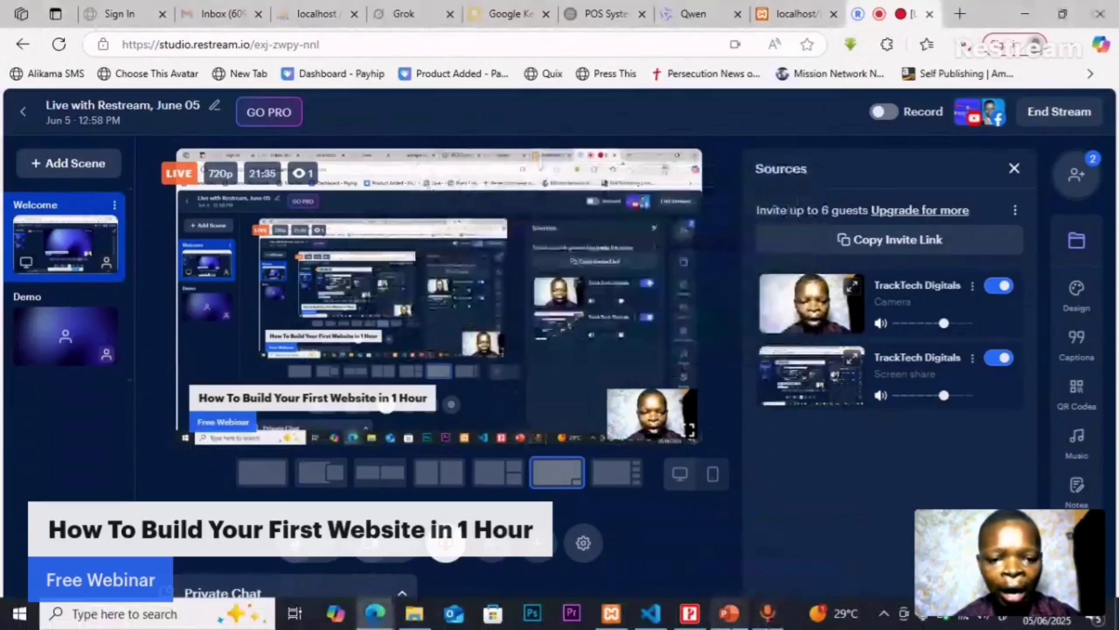
left_click(1037, 12)
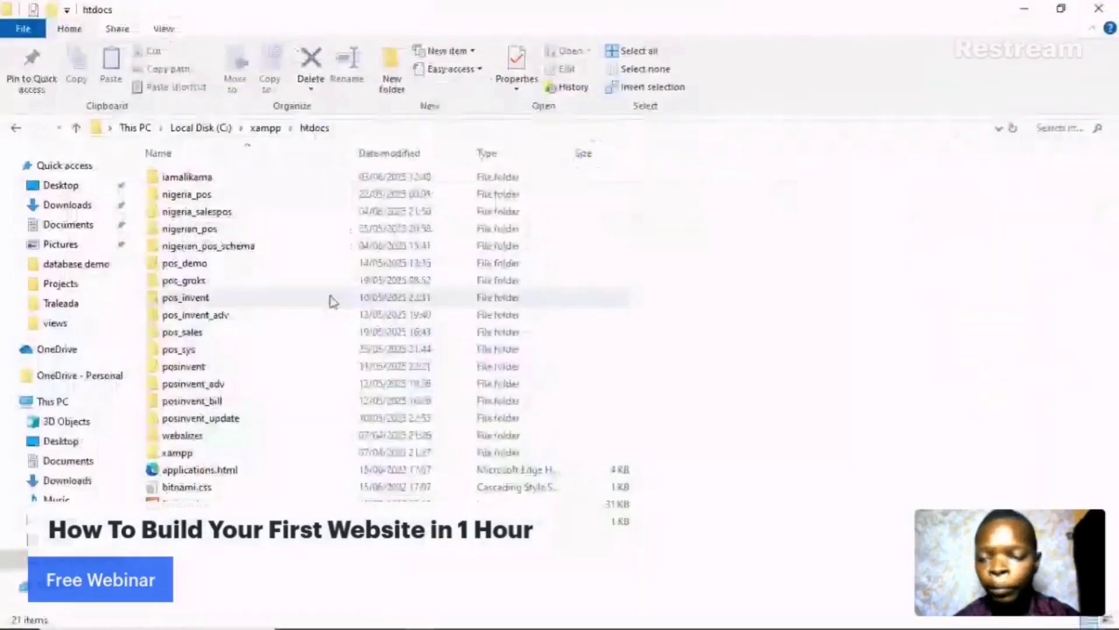
- Open the already-extracted wordpress-6.8.1 folder in Downloads, leaving the zip archive alone
left_click(75, 205)
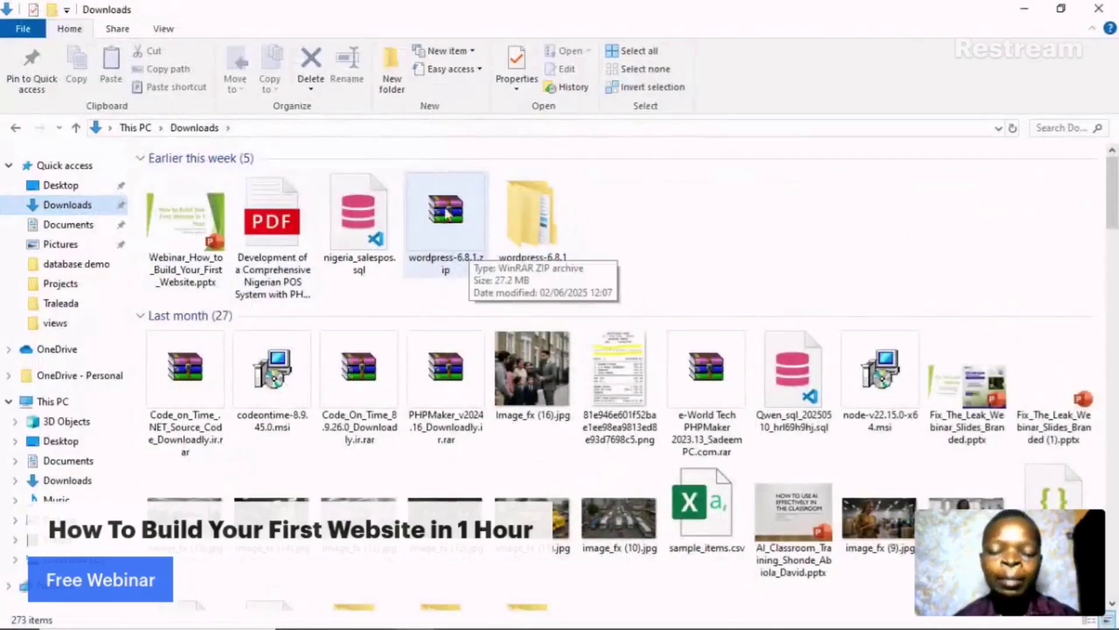
right_click(448, 227)
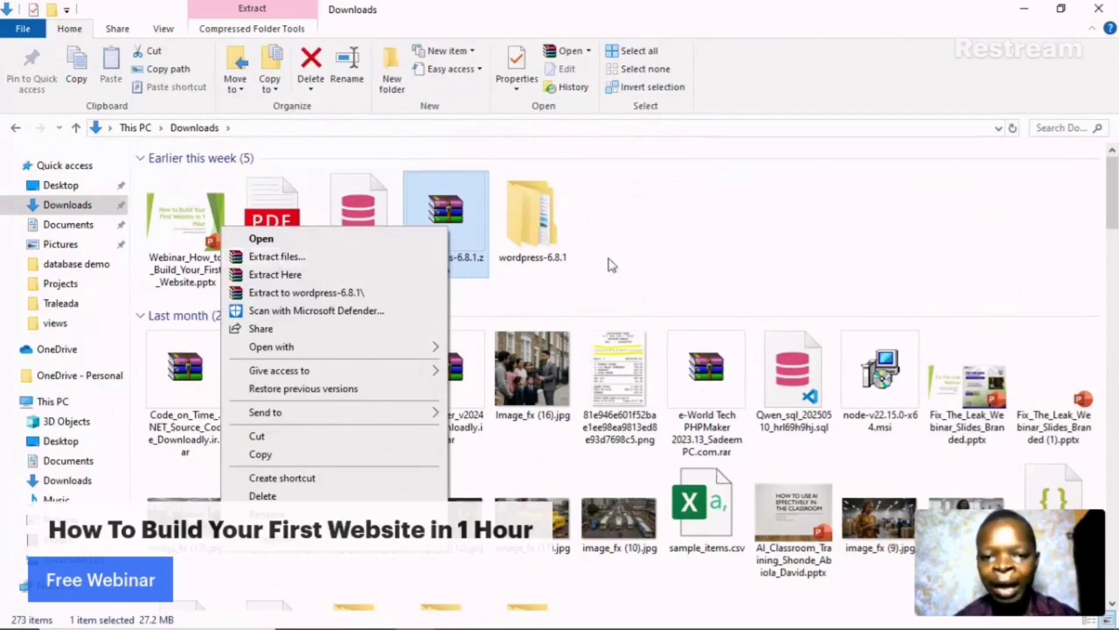
left_click(496, 286)
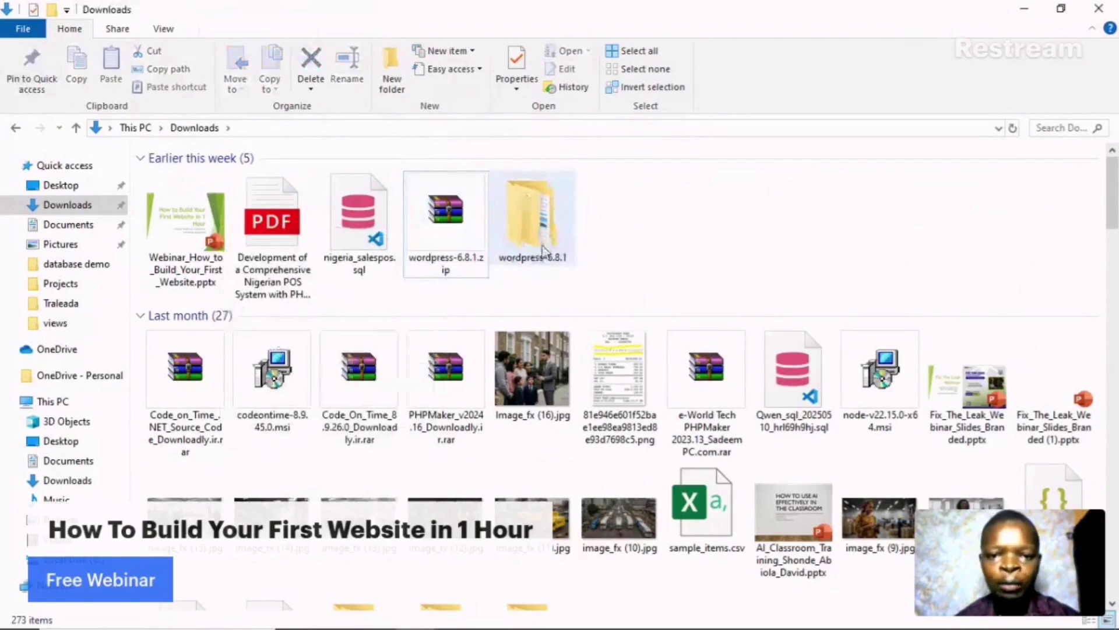
left_click(545, 249)
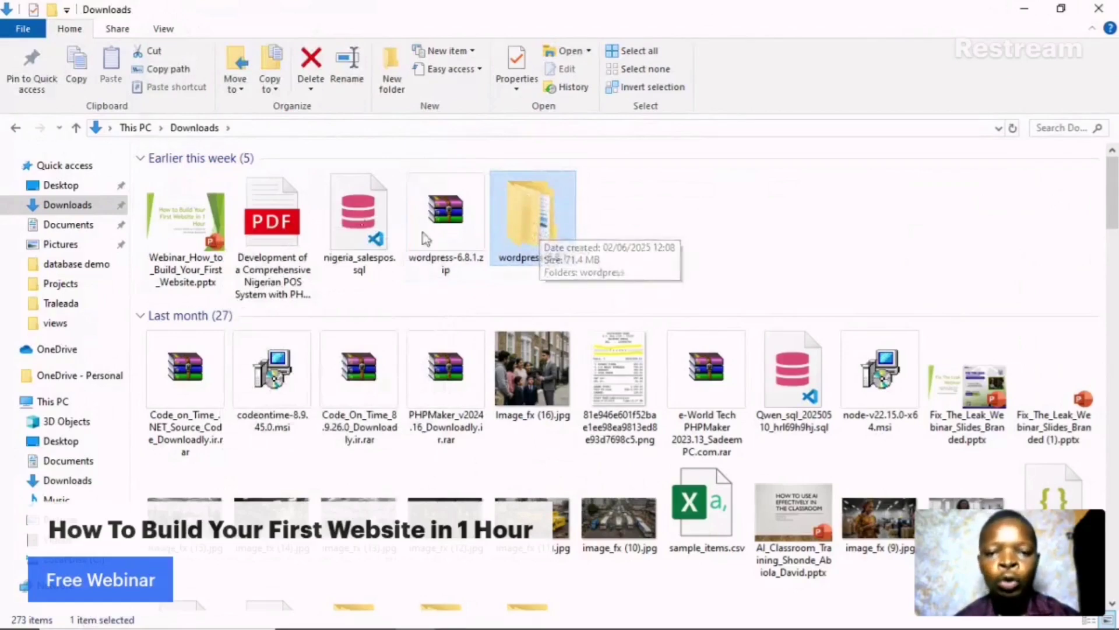
double_click(534, 221)
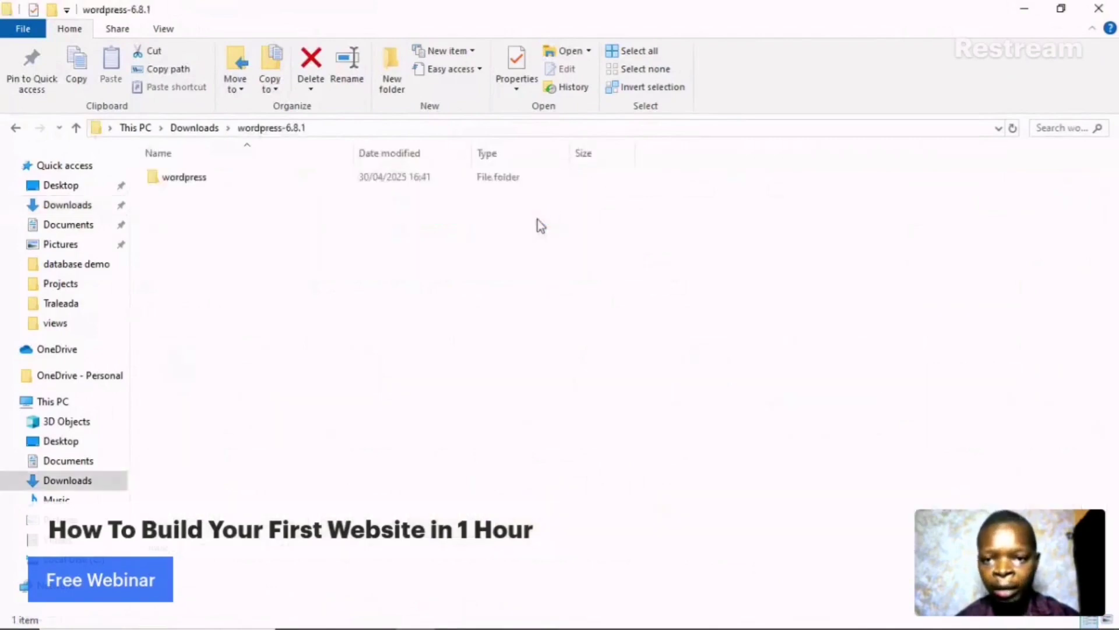
- Copy the wordpress folder inside it and go to Local Disk (C:)
left_click(446, 176)
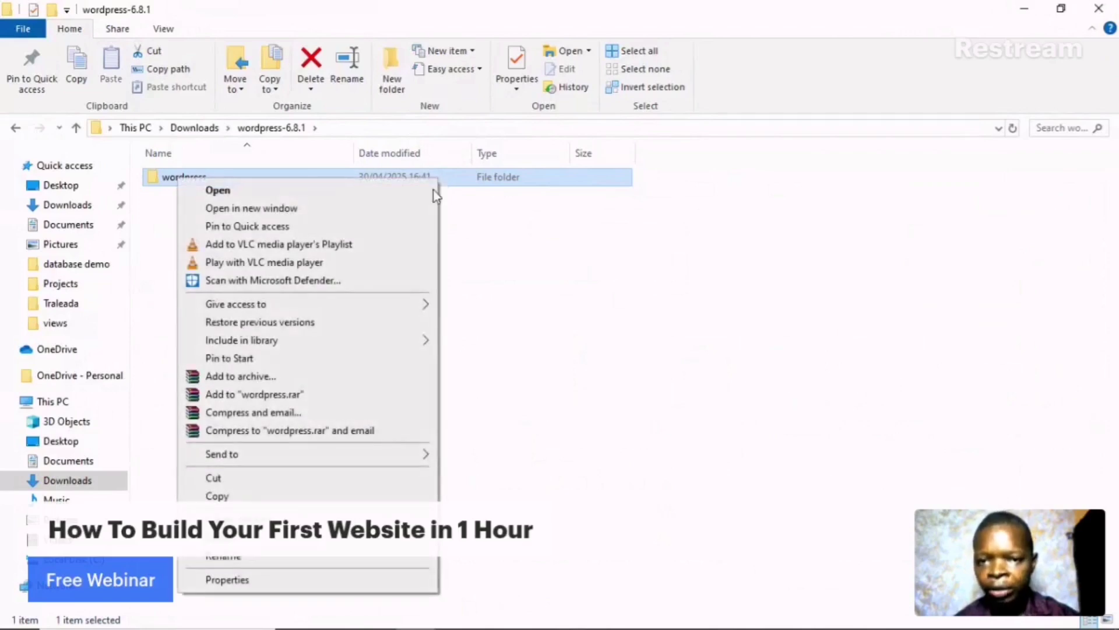
left_click(271, 496)
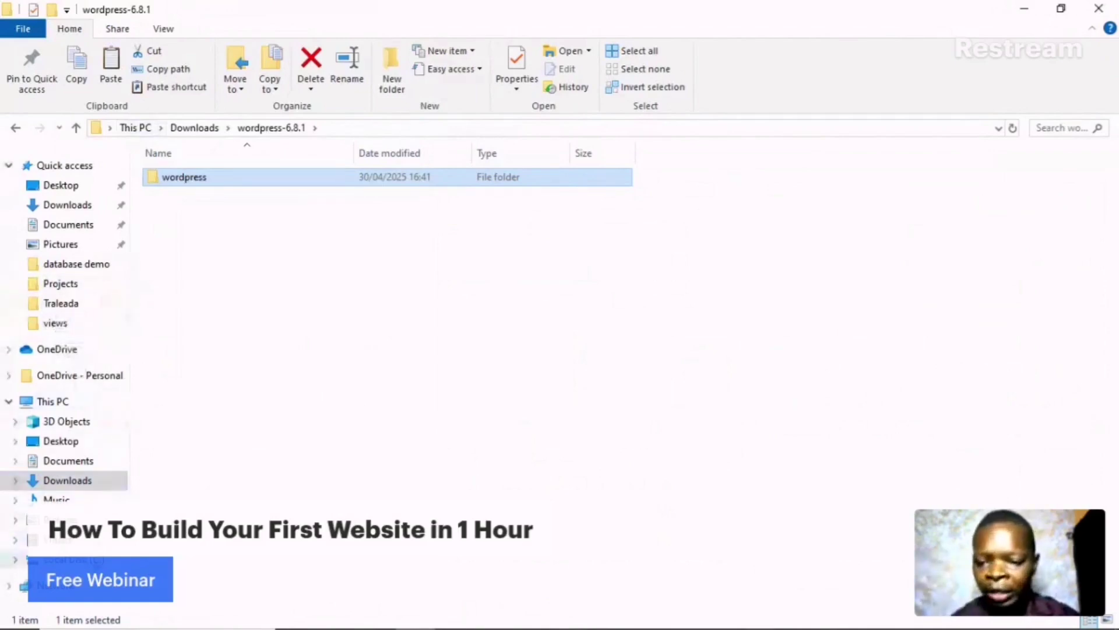
left_click(64, 559)
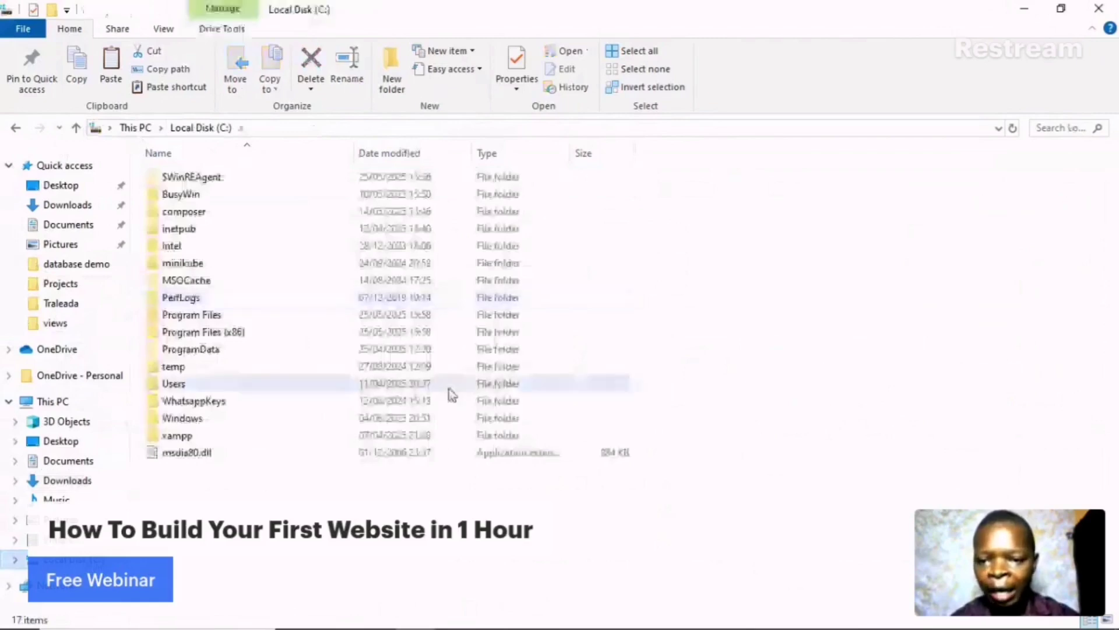
- Paste the wordpress folder into C:\xampp\htdocs, then switch to Restream Studio while it copies
left_click(318, 435)
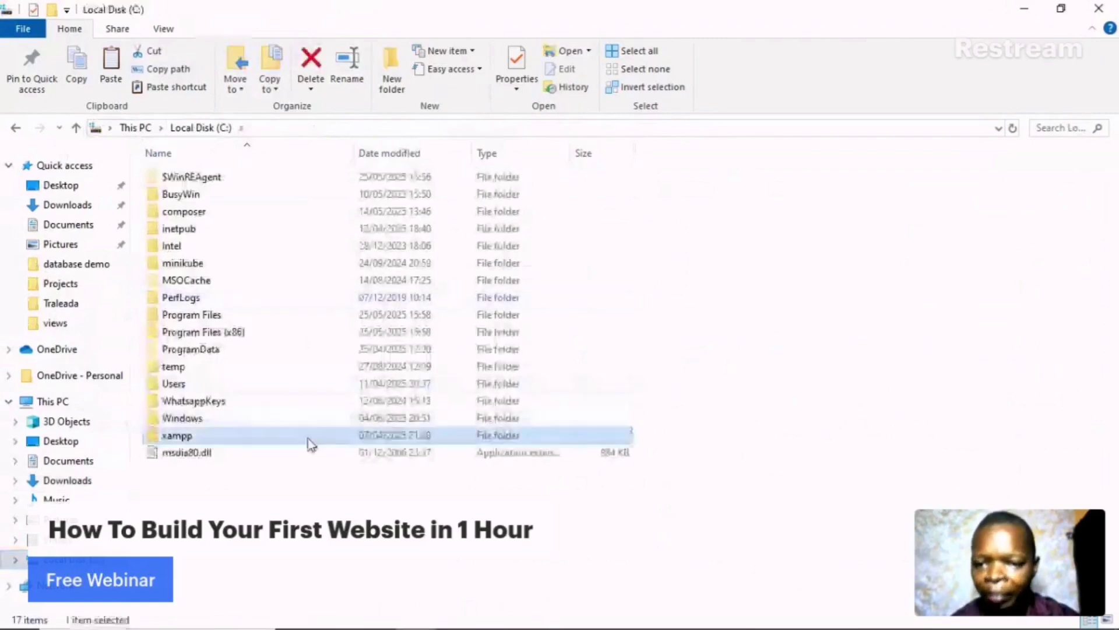
double_click(307, 439)
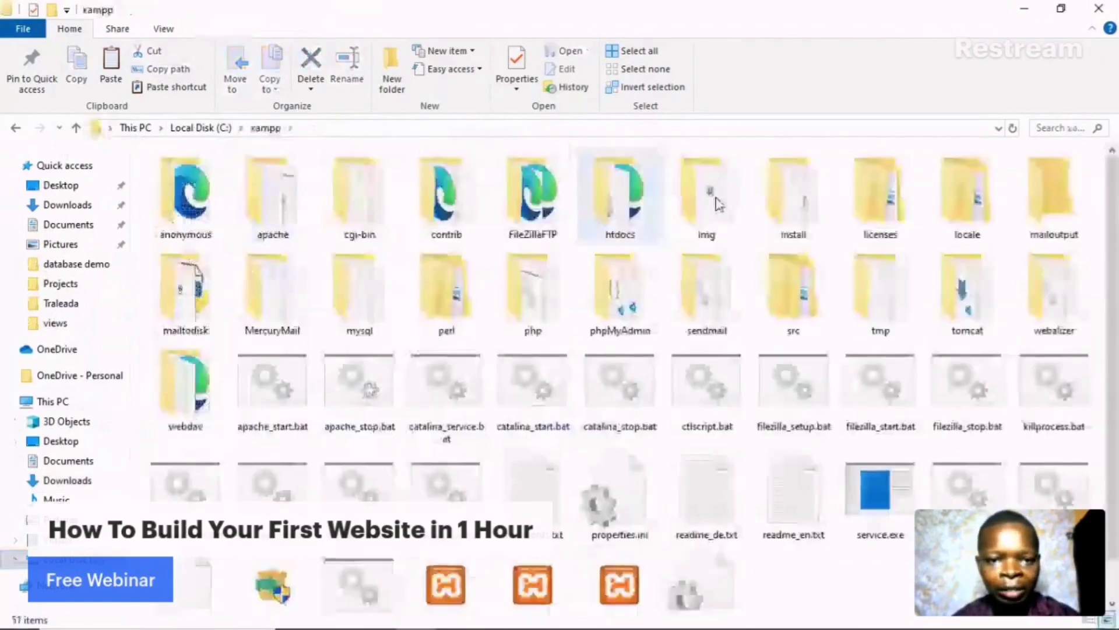
double_click(619, 198)
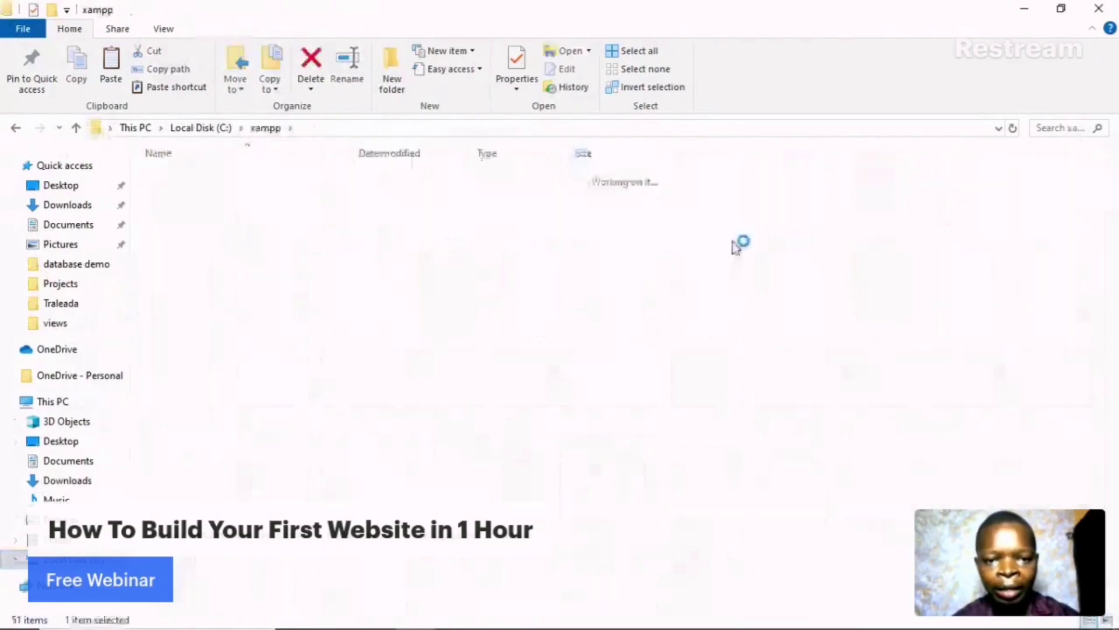
right_click(877, 264)
left_click(780, 374)
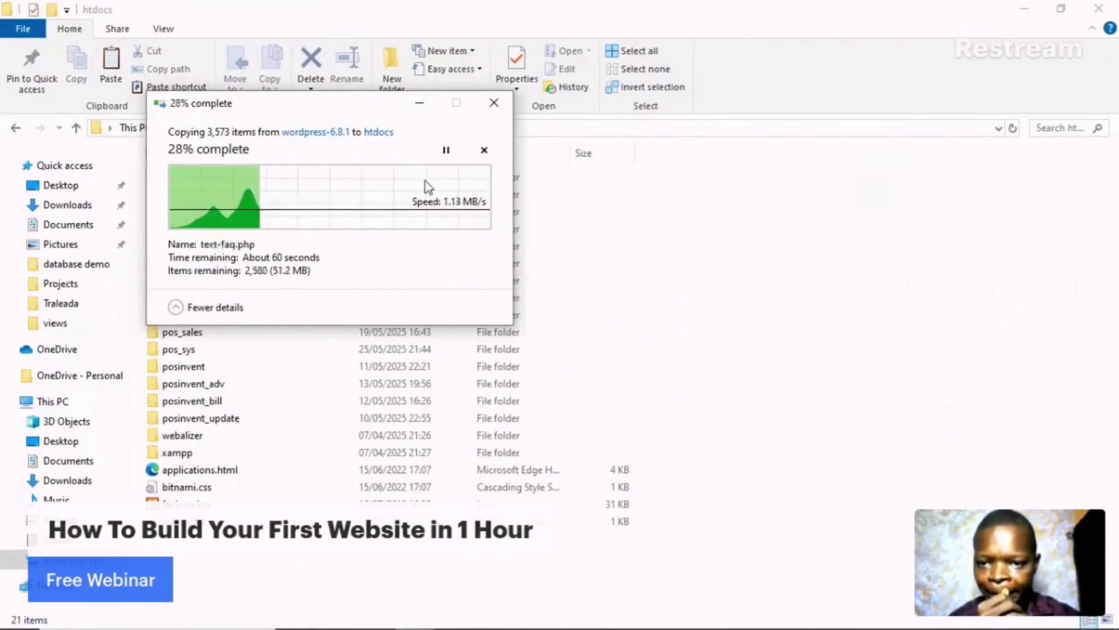
mouse_move(368, 624)
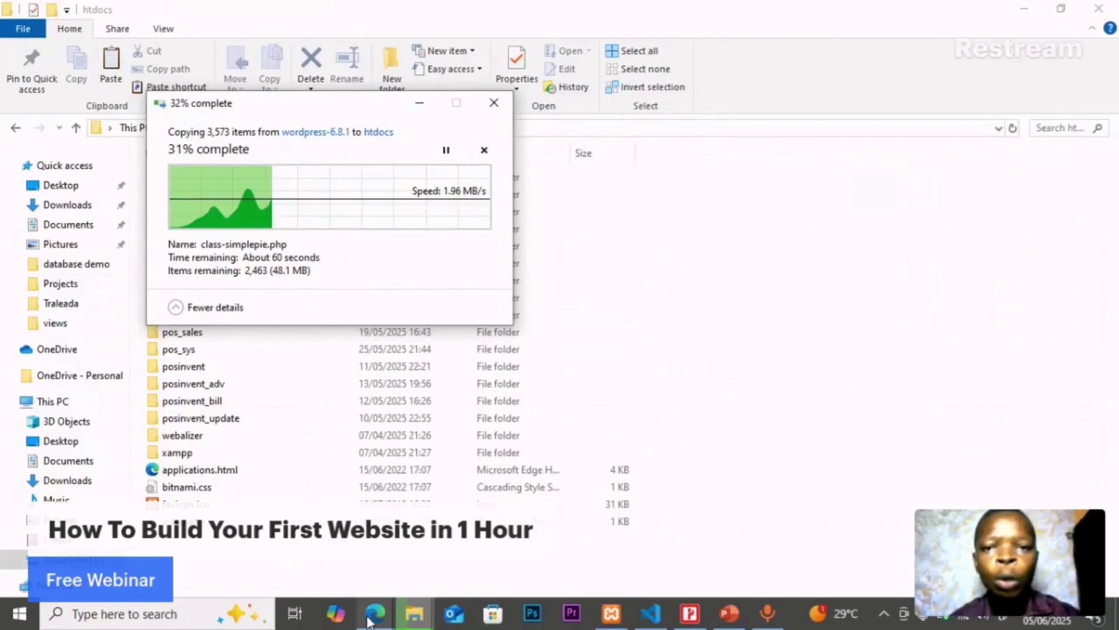
left_click(373, 616)
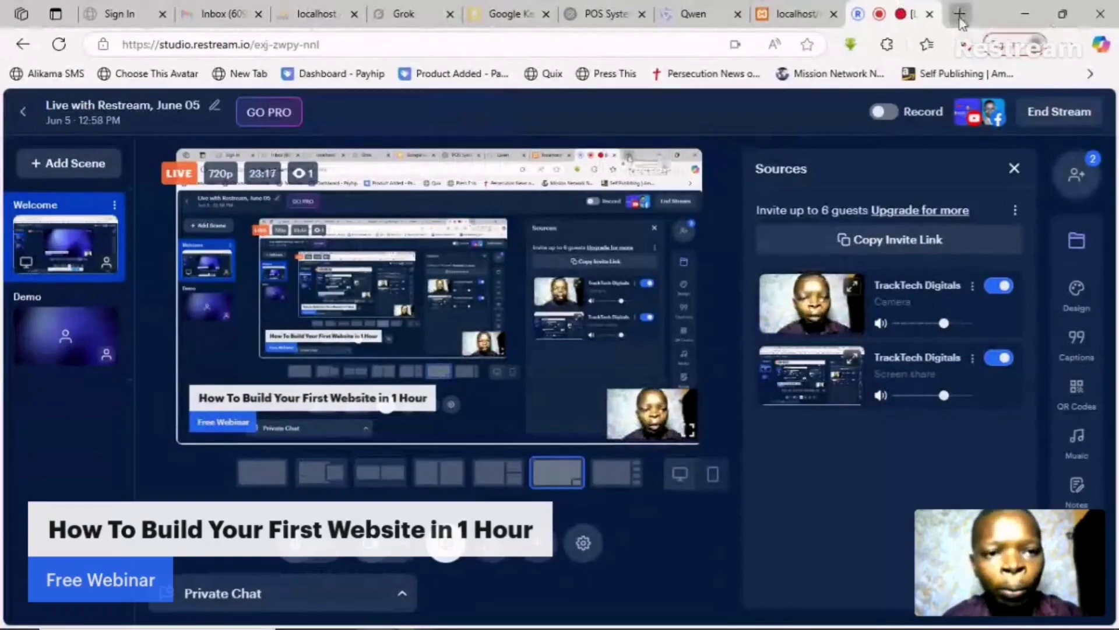
- In a new tab, enter localhost/phpmyadmin/ and load it after checking XAMPP
left_click(960, 14)
left_click(642, 45)
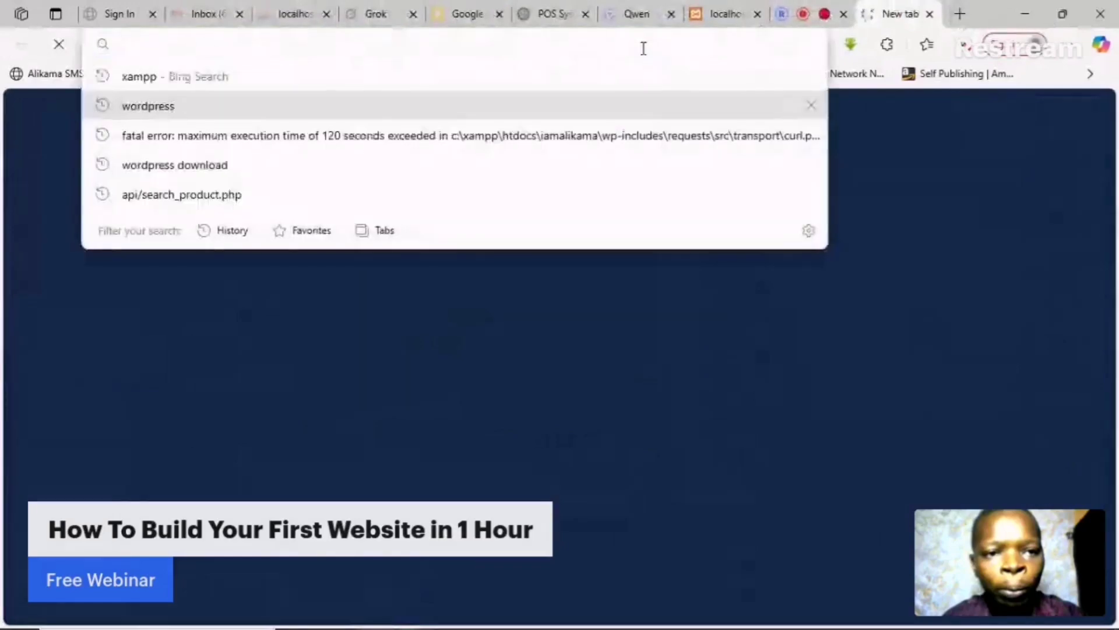
type("l")
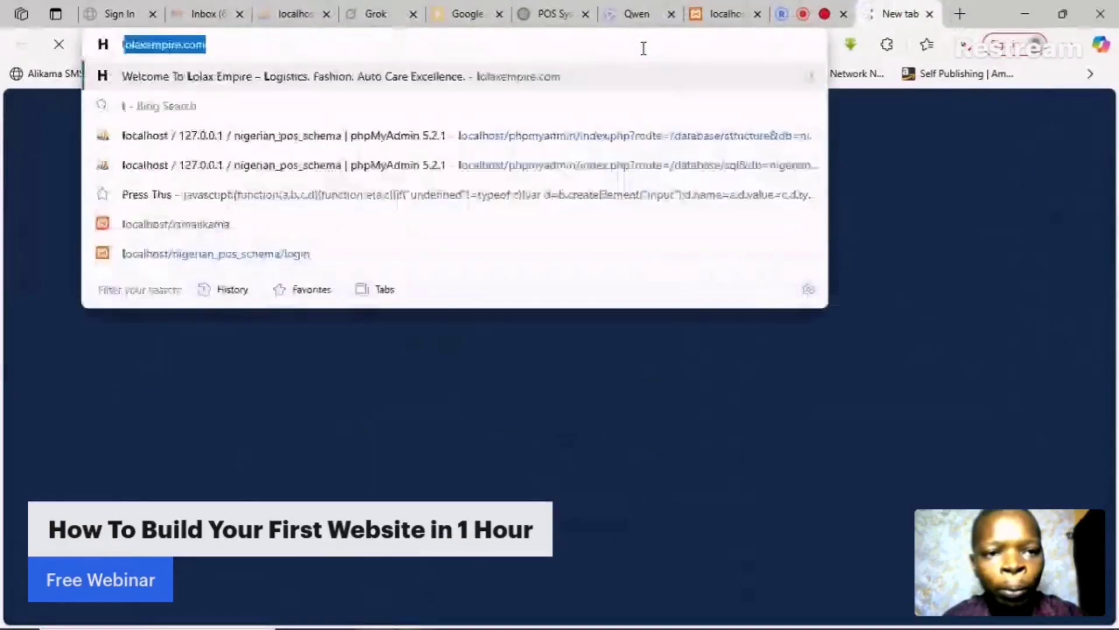
type("ocalhos")
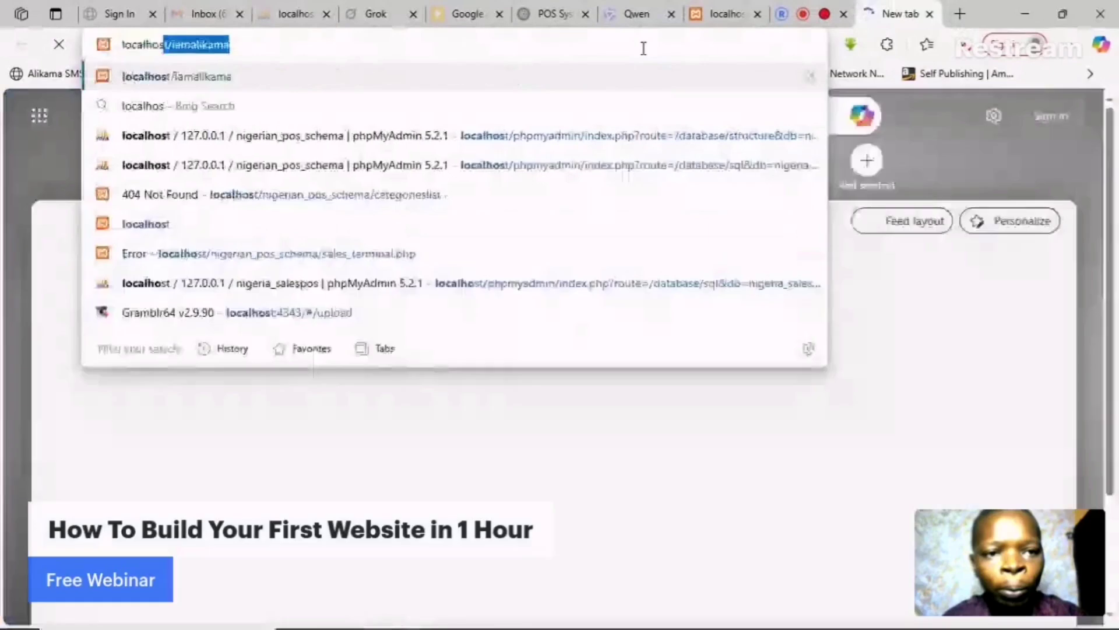
type("t")
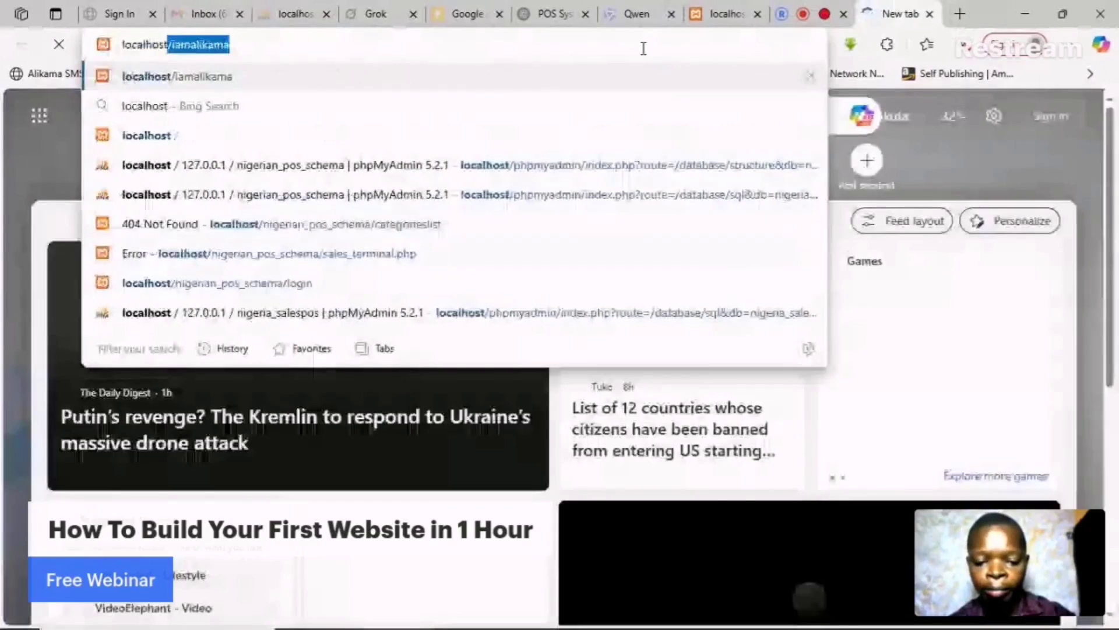
type("/php")
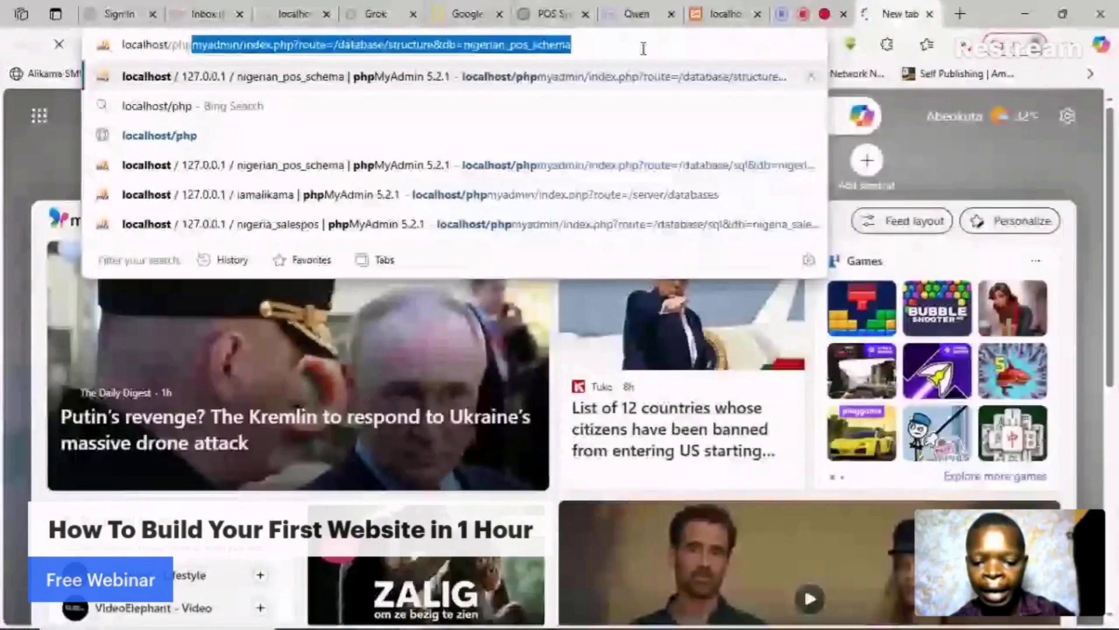
type("myadmin")
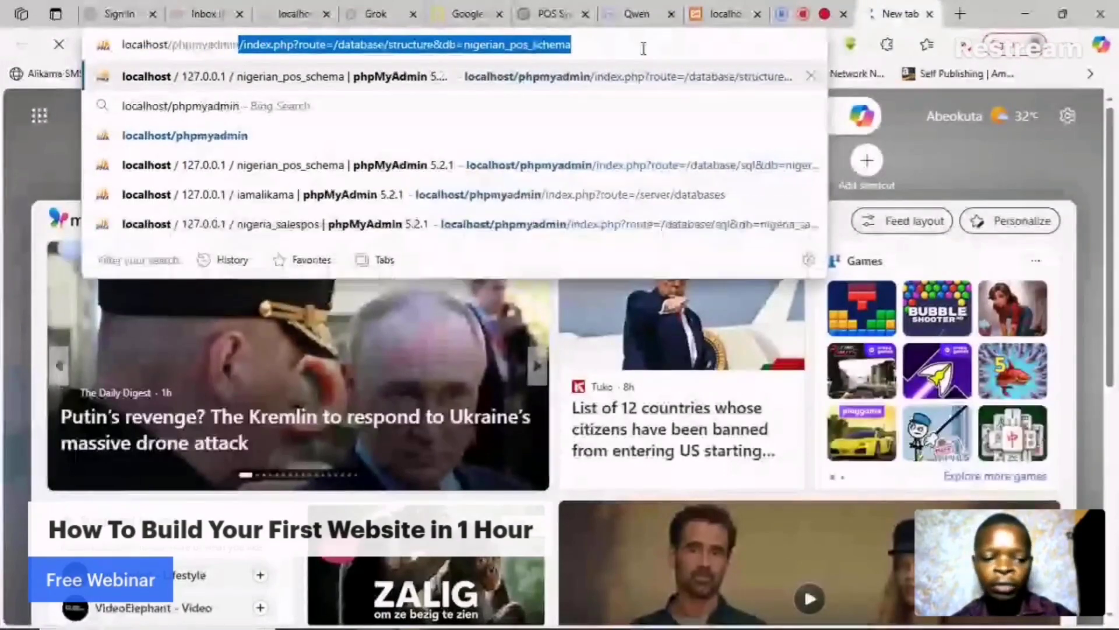
key("Right")
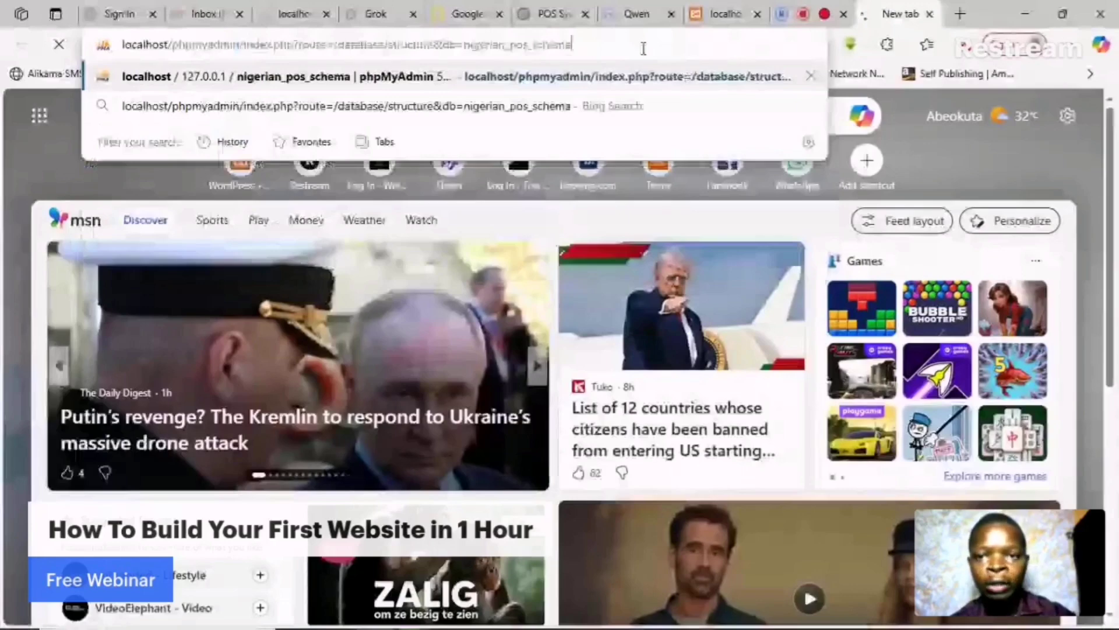
key("BackSpace")
key("BackSpace")
key("BackSpace")
key("BackSpace")
key("BackSpace")
key("BackSpace")
key("BackSpace")
key("BackSpace")
key("BackSpace")
key("BackSpace")
key("BackSpace")
key("BackSpace")
key("BackSpace")
key("BackSpace")
key("BackSpace")
key("BackSpace")
key("BackSpace")
key("BackSpace")
key("BackSpace")
key("BackSpace")
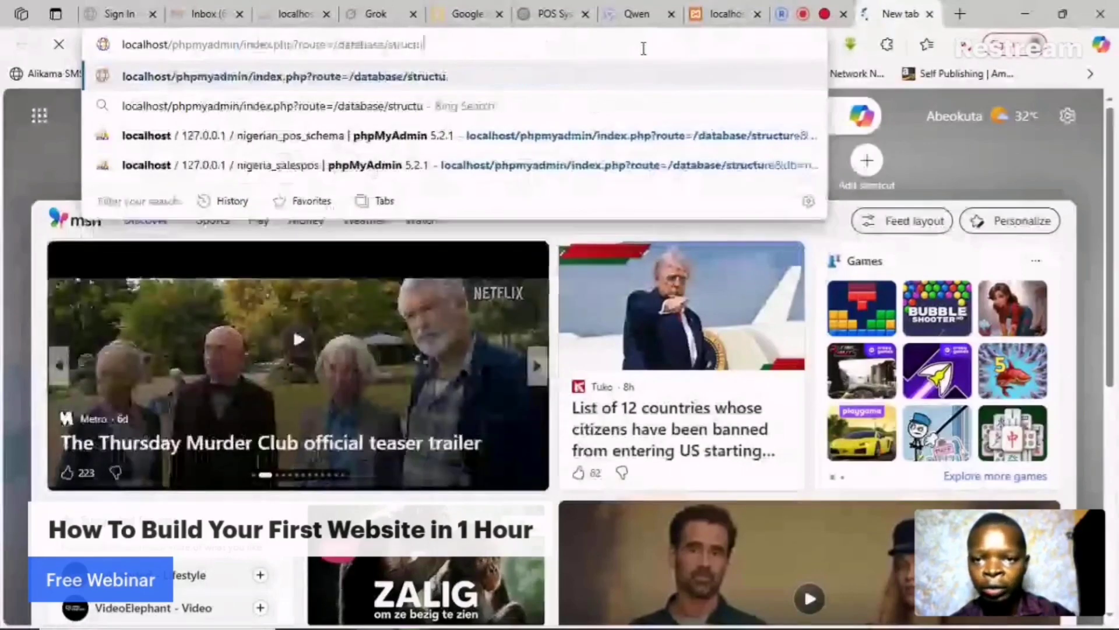
key("BackSpace")
key("BackSpace")
key("BackSpace")
key("BackSpace")
key("BackSpace")
key("BackSpace")
key("BackSpace")
key("BackSpace")
key("BackSpace")
key("BackSpace")
key("BackSpace")
key("BackSpace")
key("BackSpace")
key("BackSpace")
key("BackSpace")
key("BackSpace")
key("BackSpace")
key("BackSpace")
key("BackSpace")
key("BackSpace")
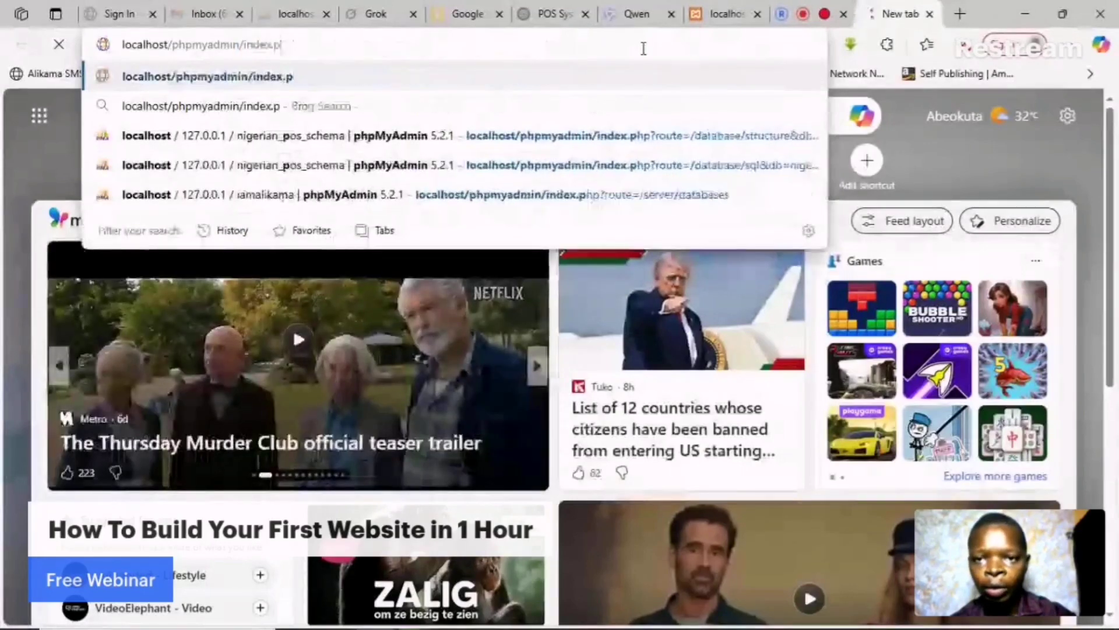
key("BackSpace")
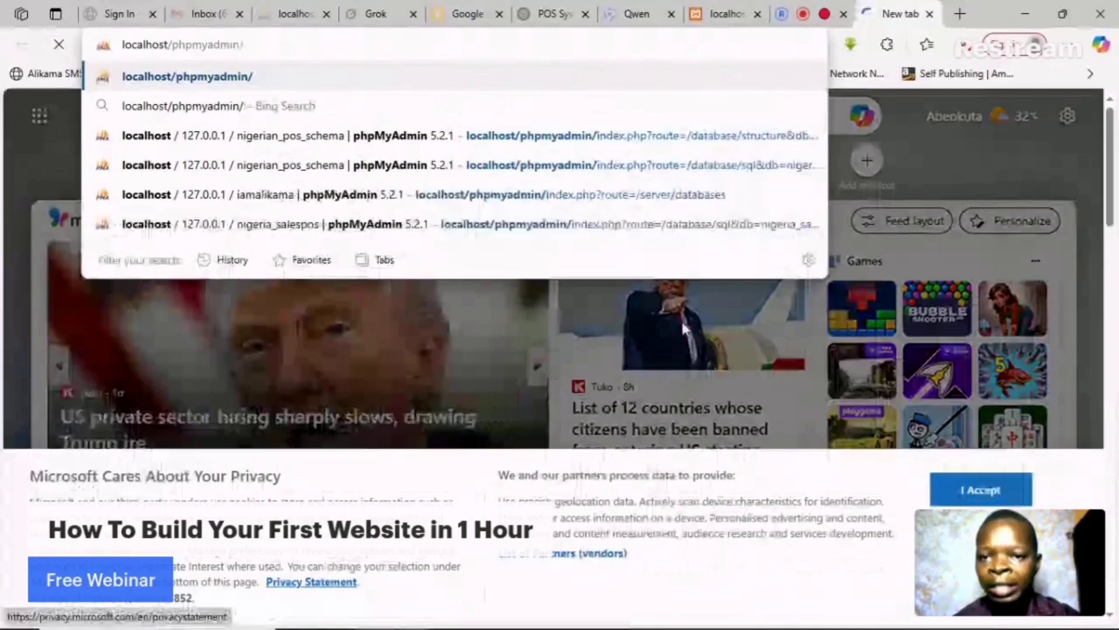
key("alt+Tab")
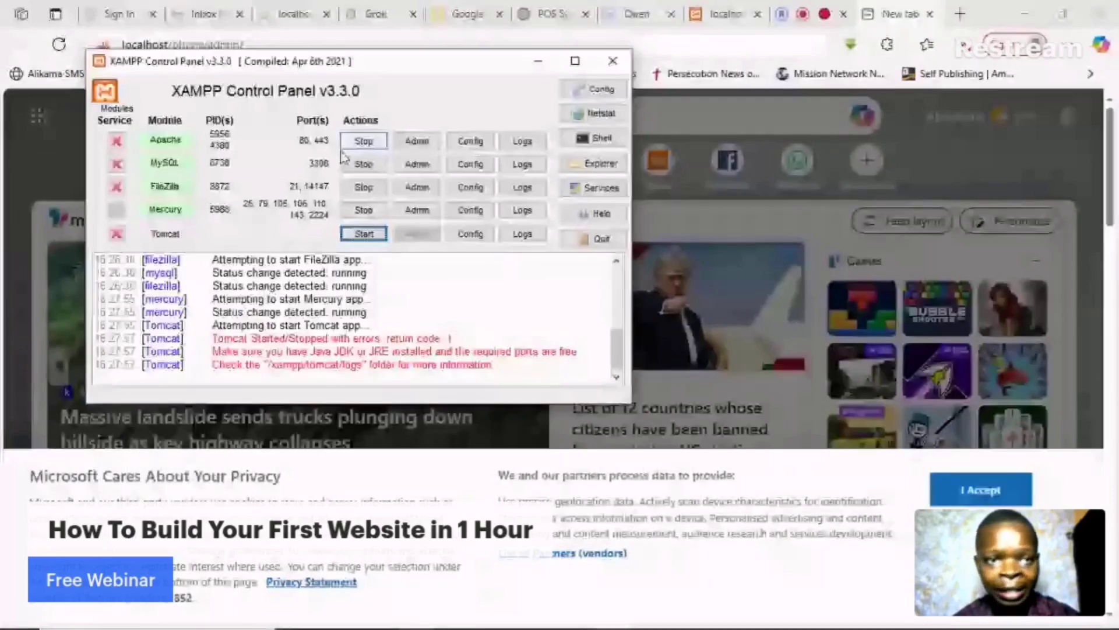
left_click(326, 35)
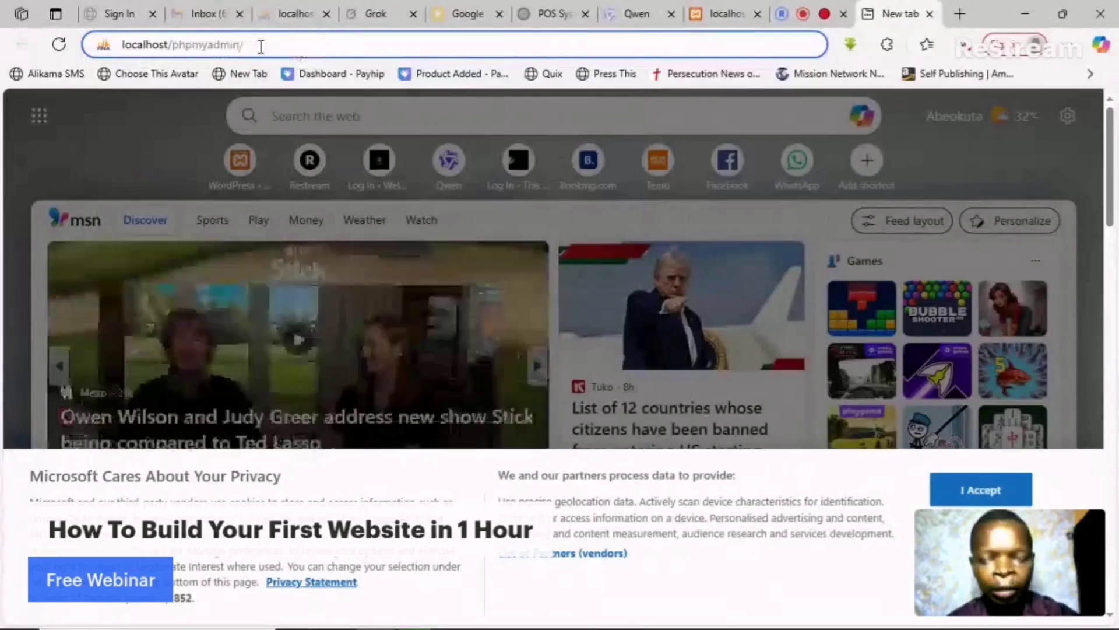
key("Return")
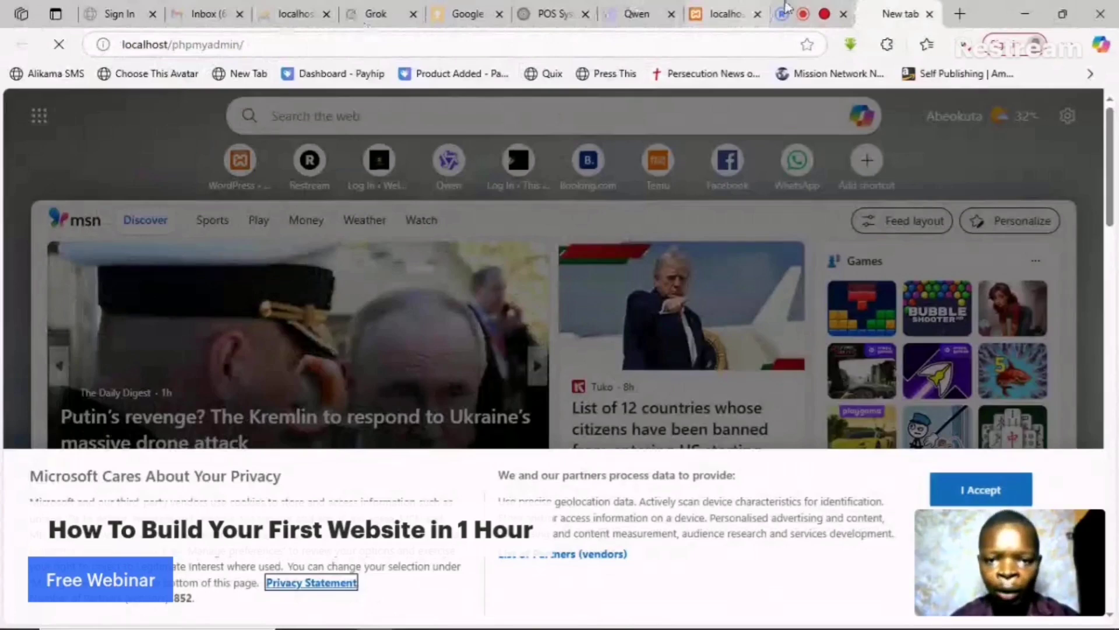
- Back in File Explorer, rename the copied wordpress folder in htdocs to myfirstwebsite
key("alt+Tab")
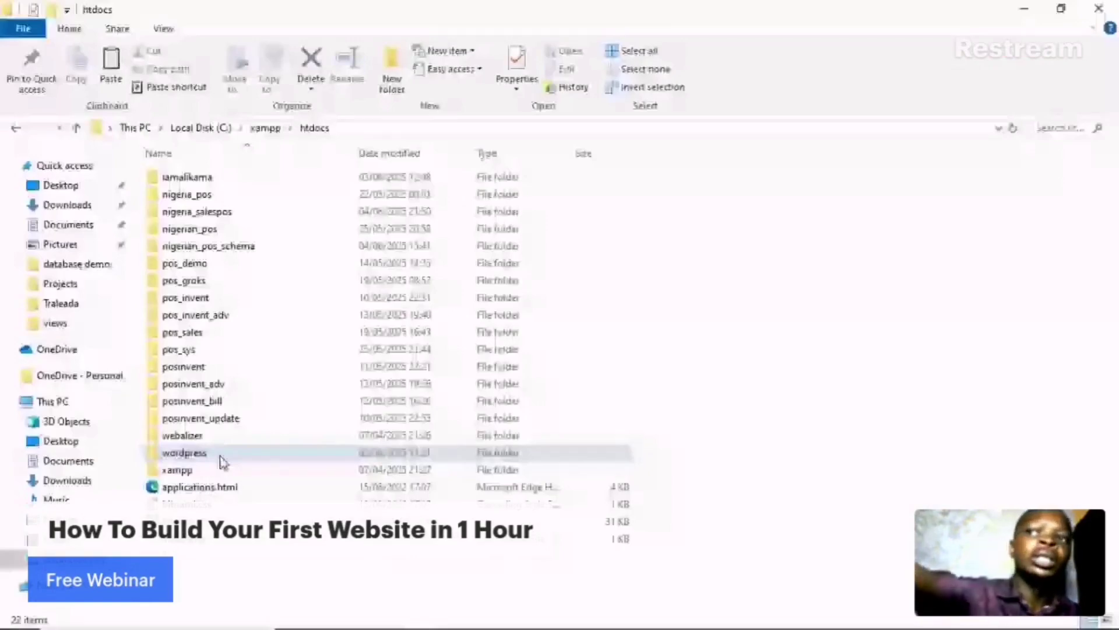
left_click(239, 453)
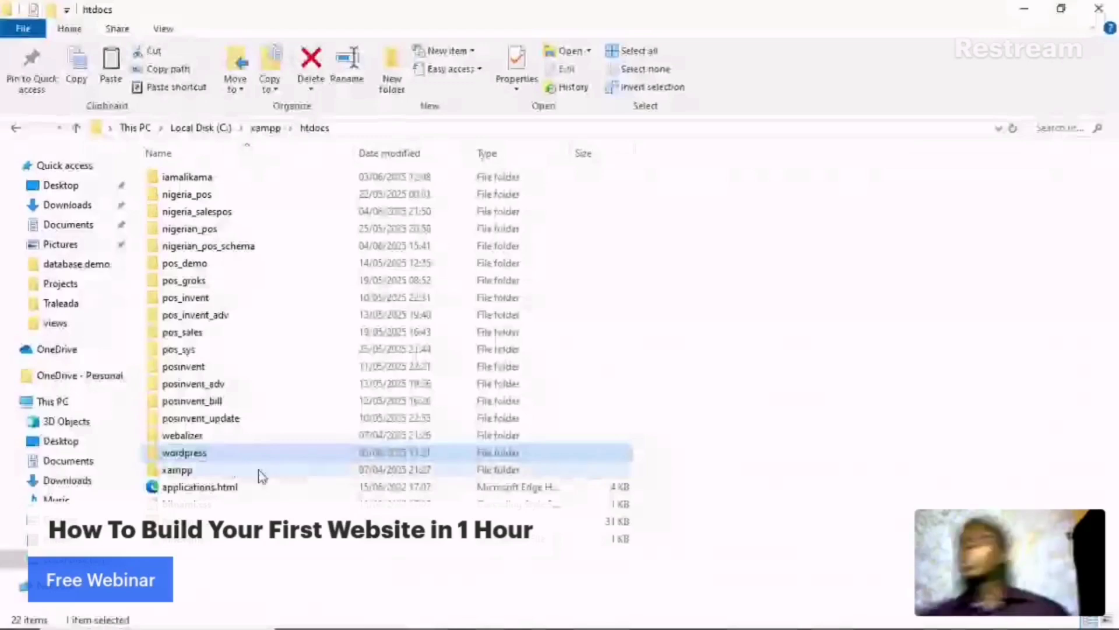
left_click(221, 452)
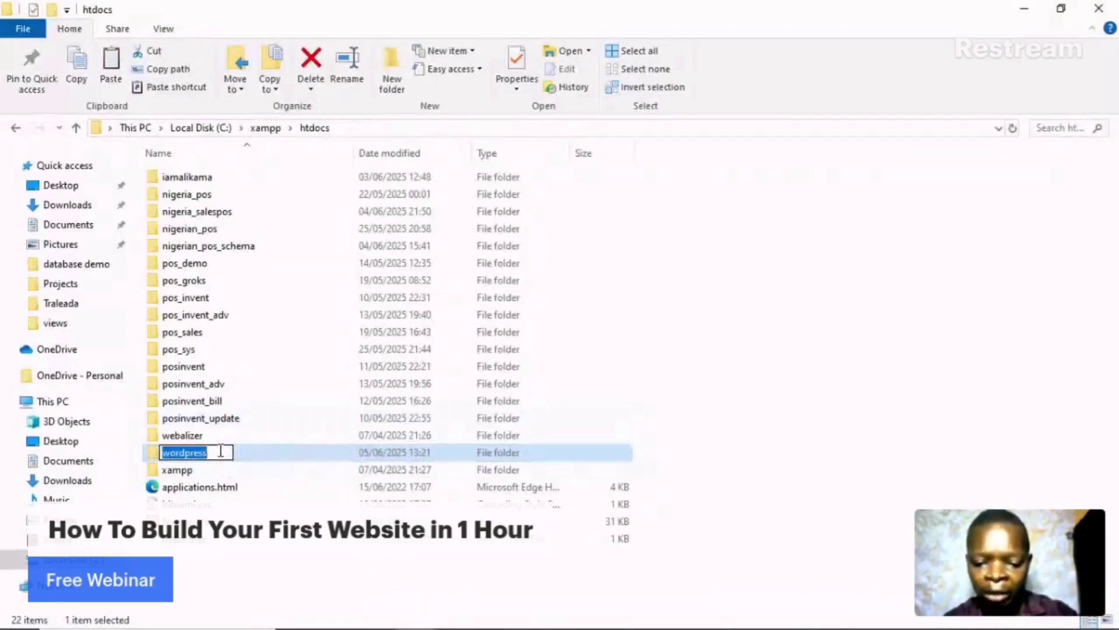
type("m")
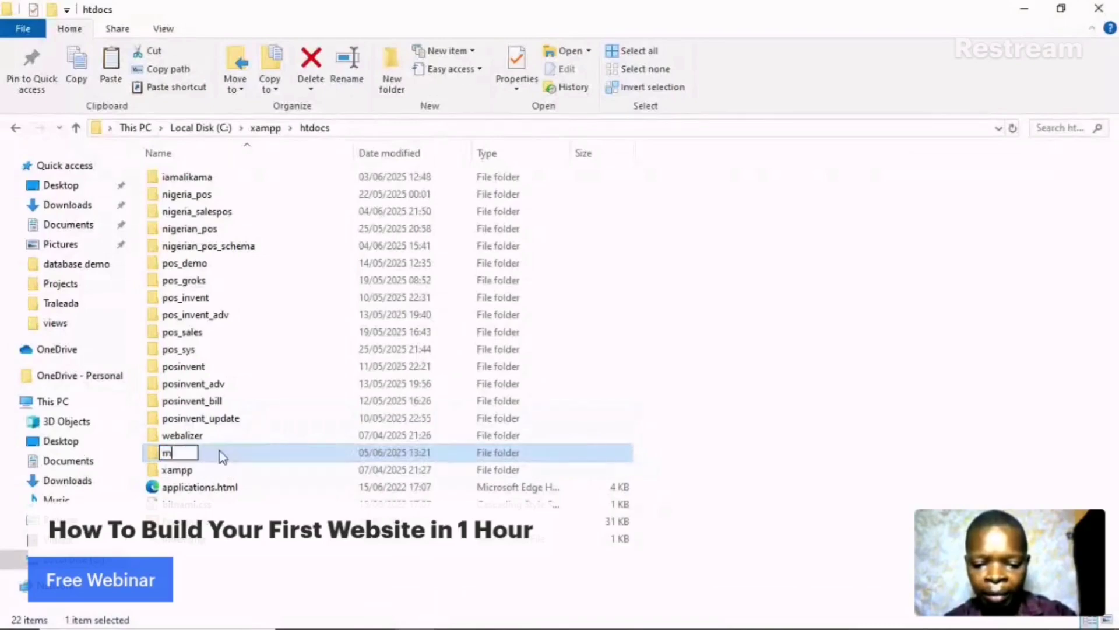
type("yf")
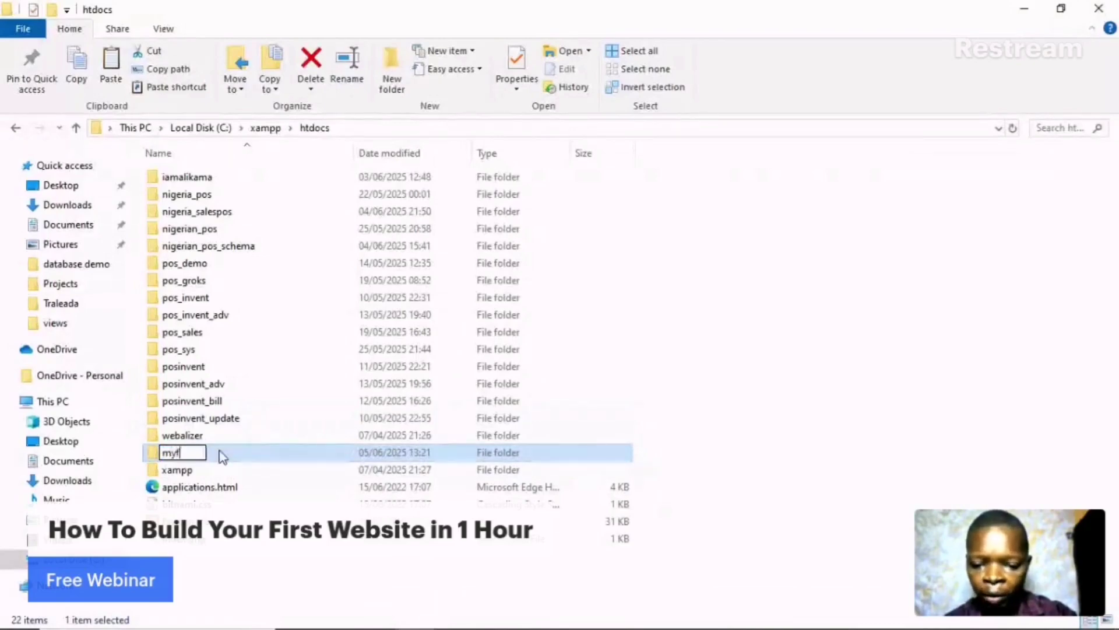
type("irst")
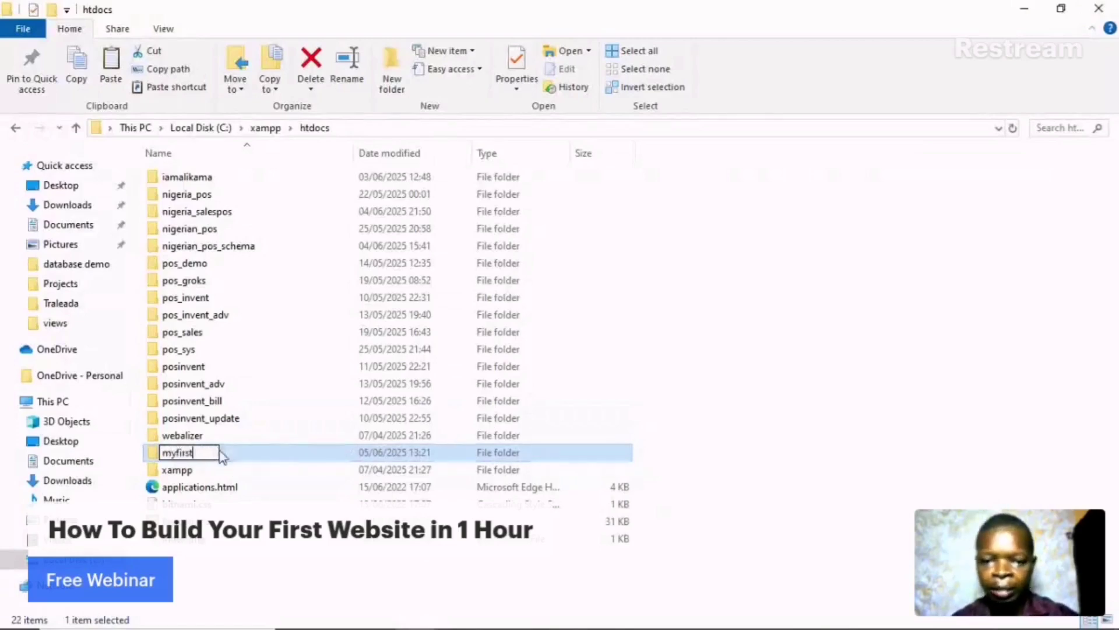
type("website")
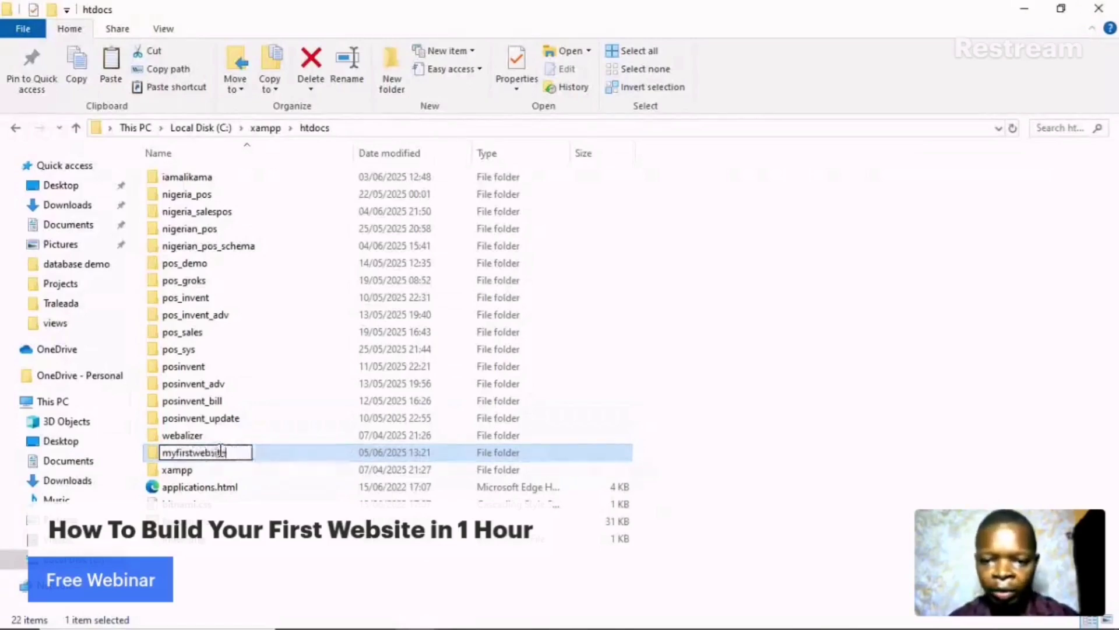
left_click(326, 452)
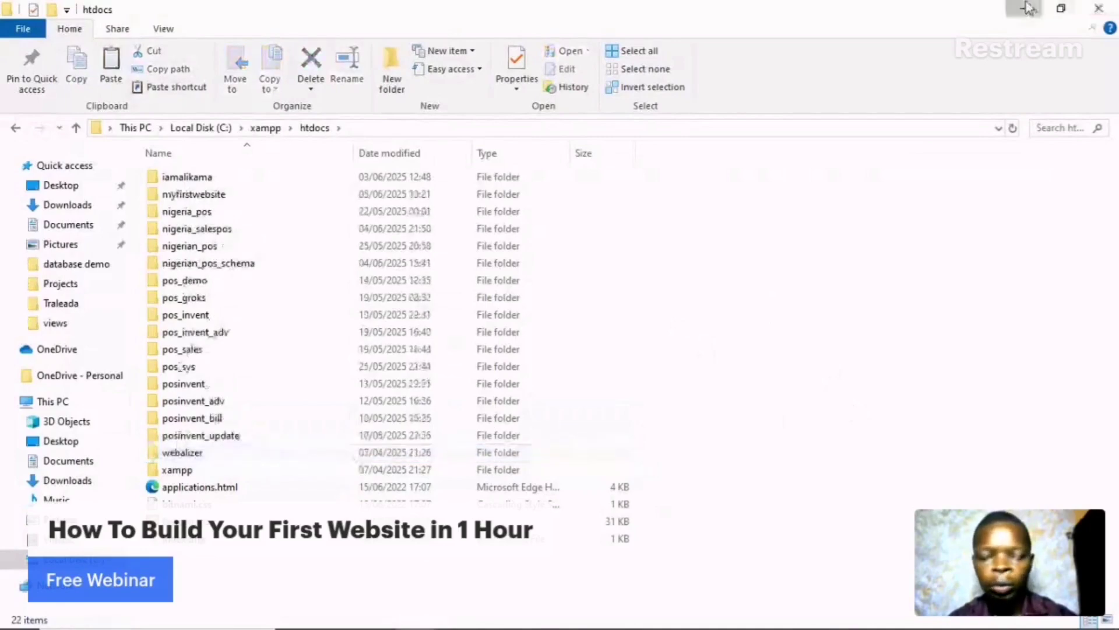
- Minimize File Explorer to reveal the phpMyAdmin home page in Edge
left_click(1029, 9)
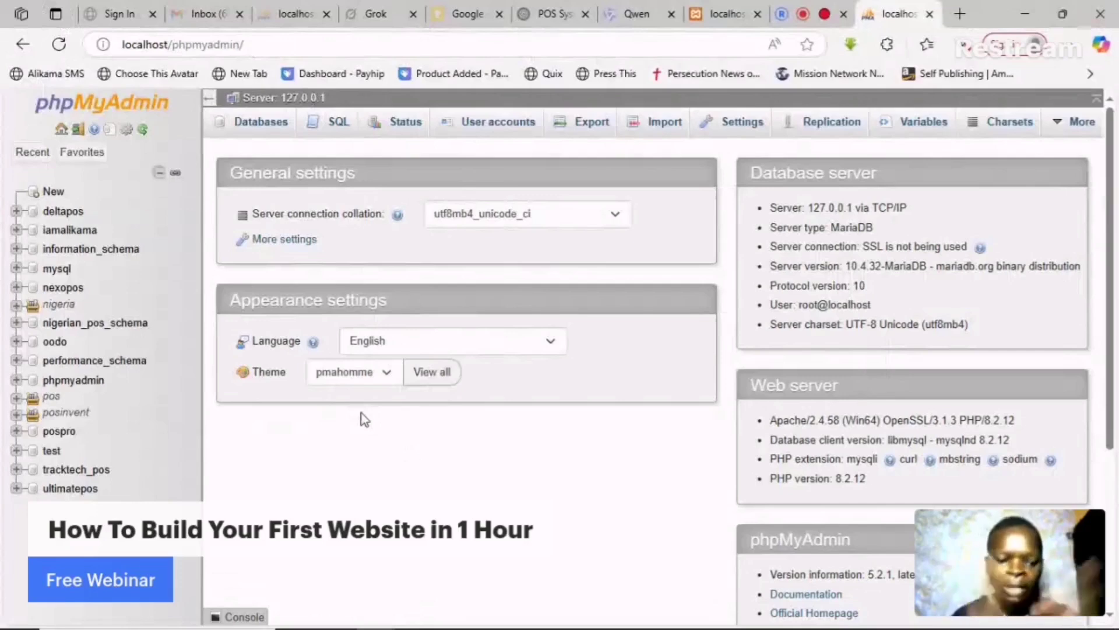
- Use New in the phpMyAdmin sidebar to create a database named myfirstwebsite
left_click(51, 195)
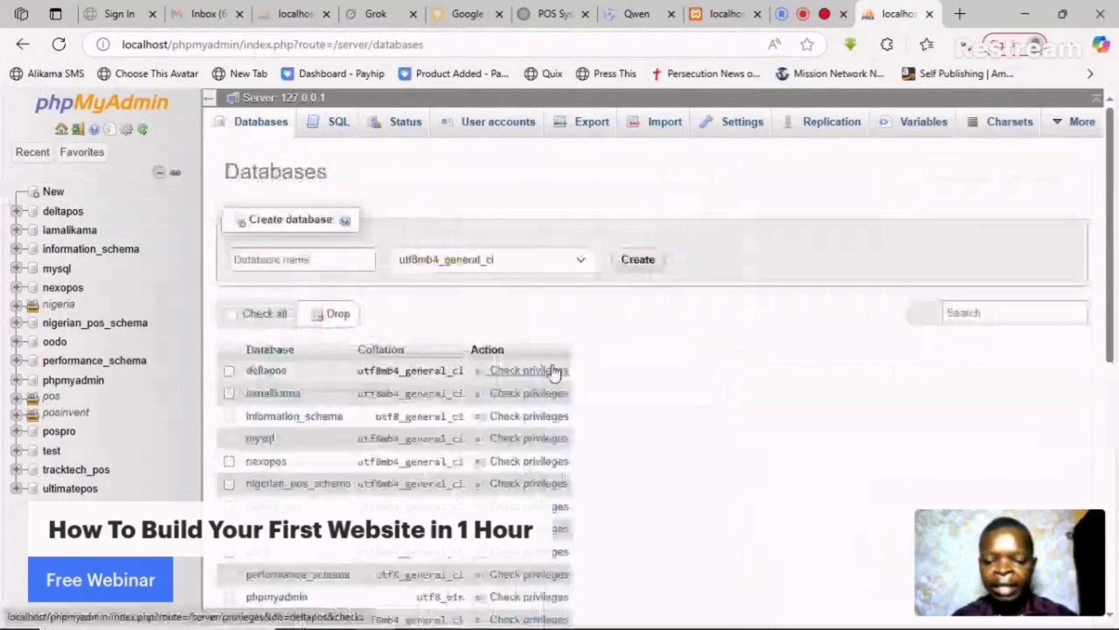
left_click(333, 263)
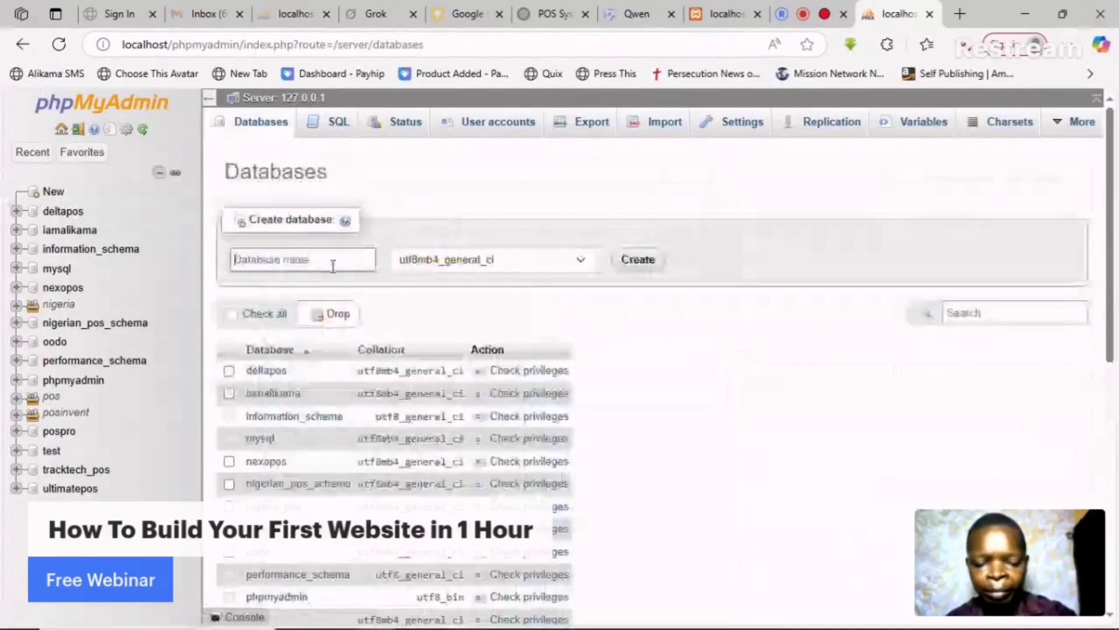
type("my")
type("firs")
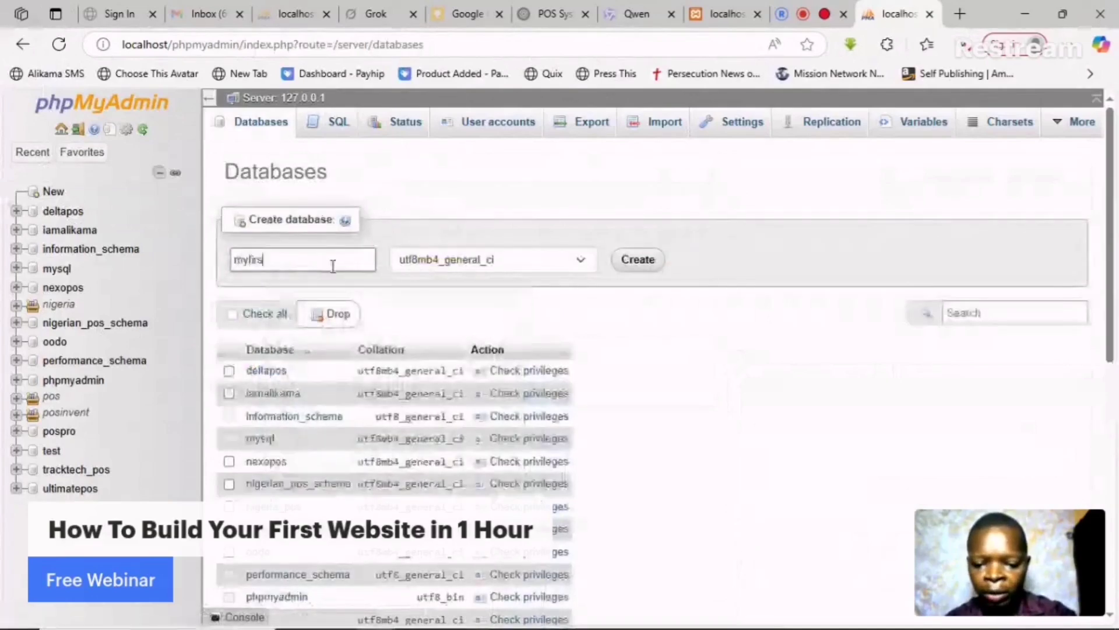
type("twebs")
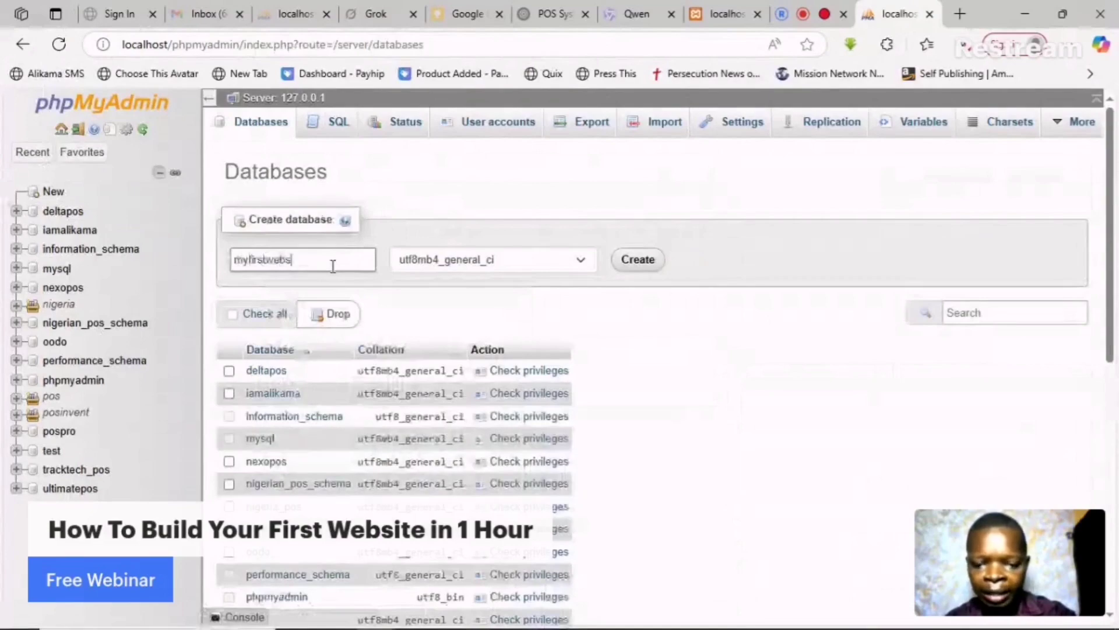
type("ite")
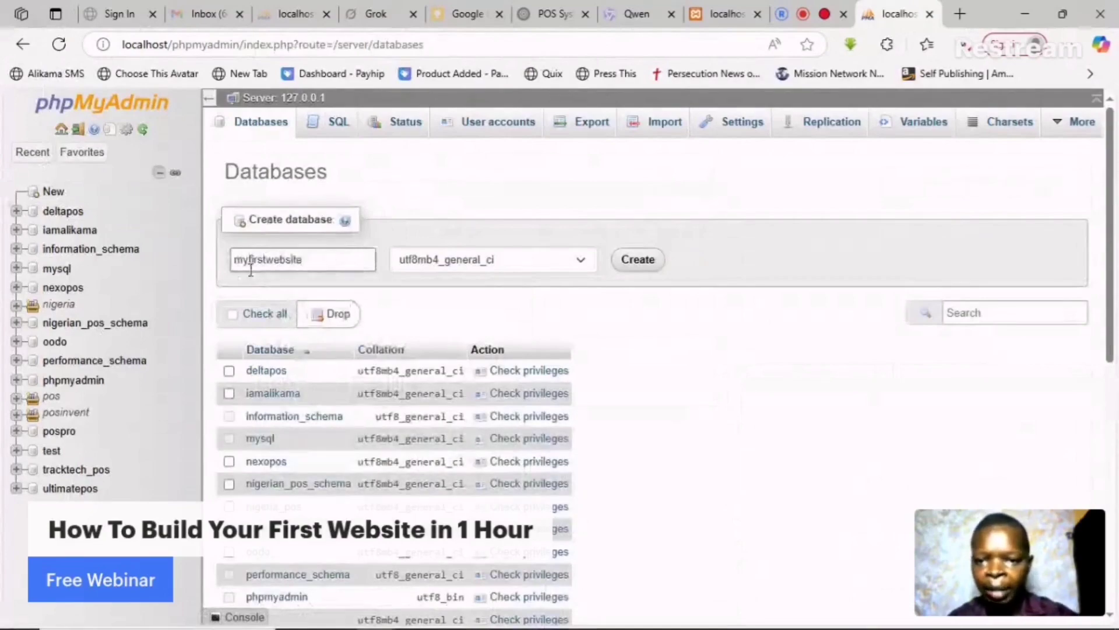
left_click(645, 271)
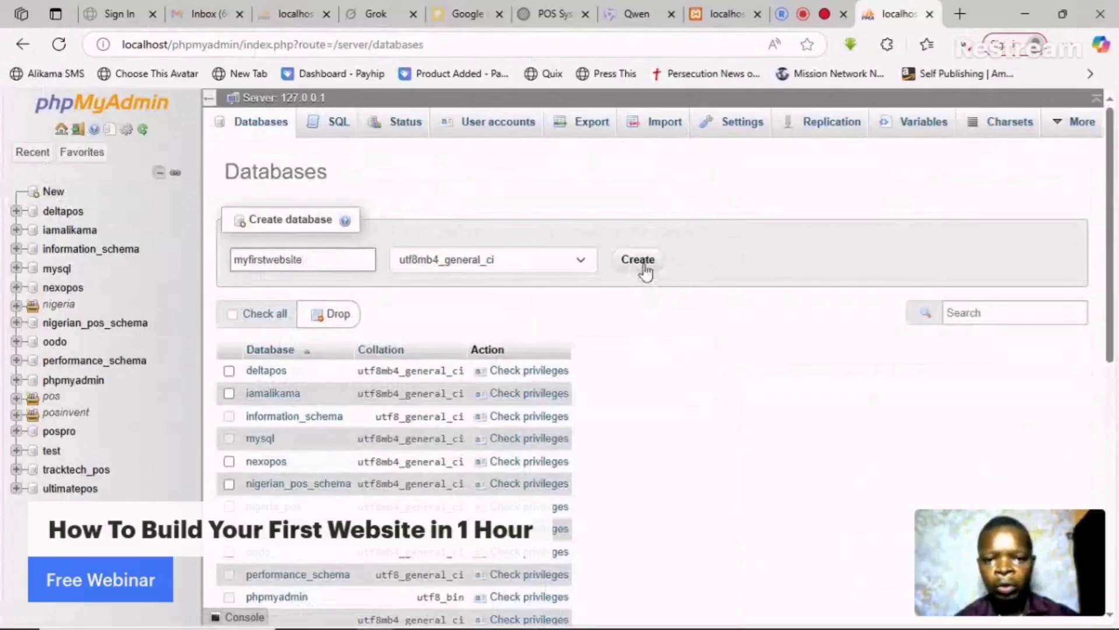
left_click(639, 260)
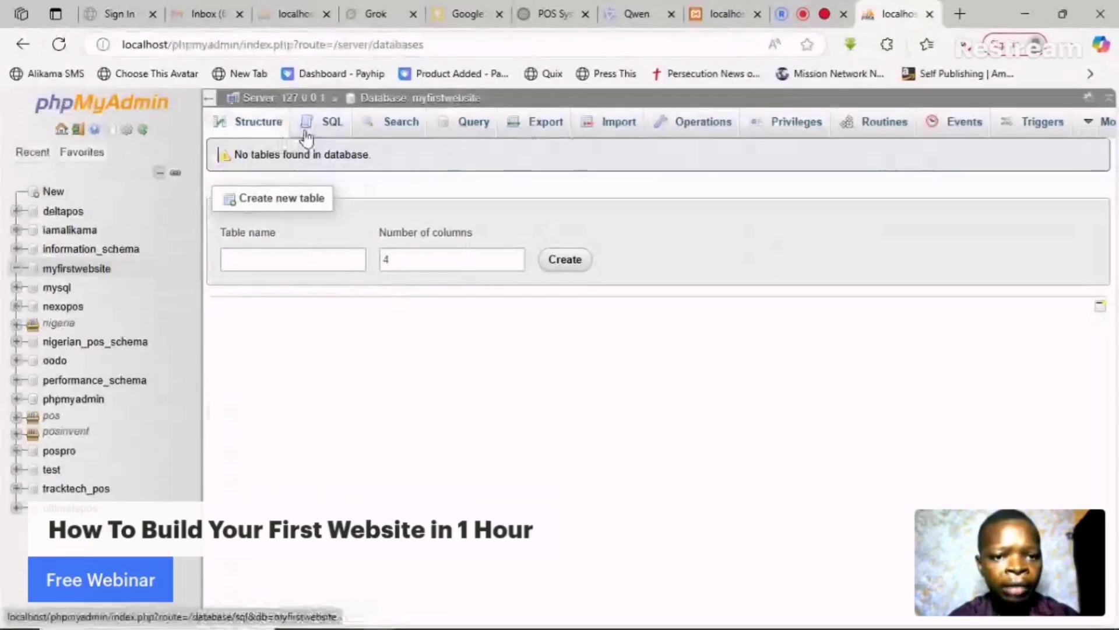
- Open the Privileges tab of myfirstwebsite and choose Add user account
left_click(797, 121)
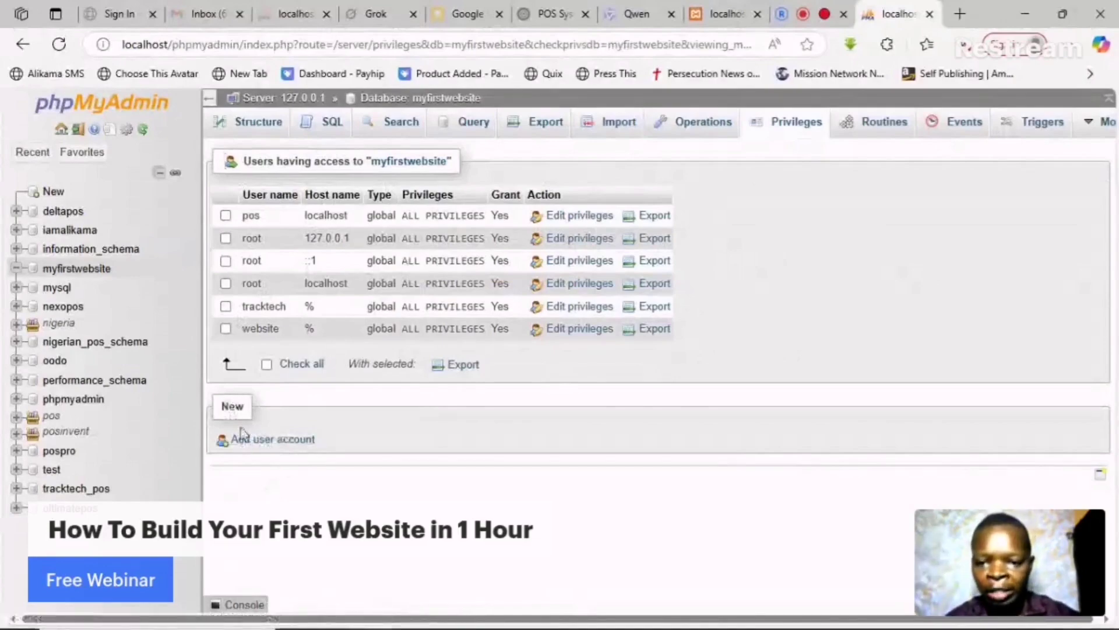
left_click(263, 445)
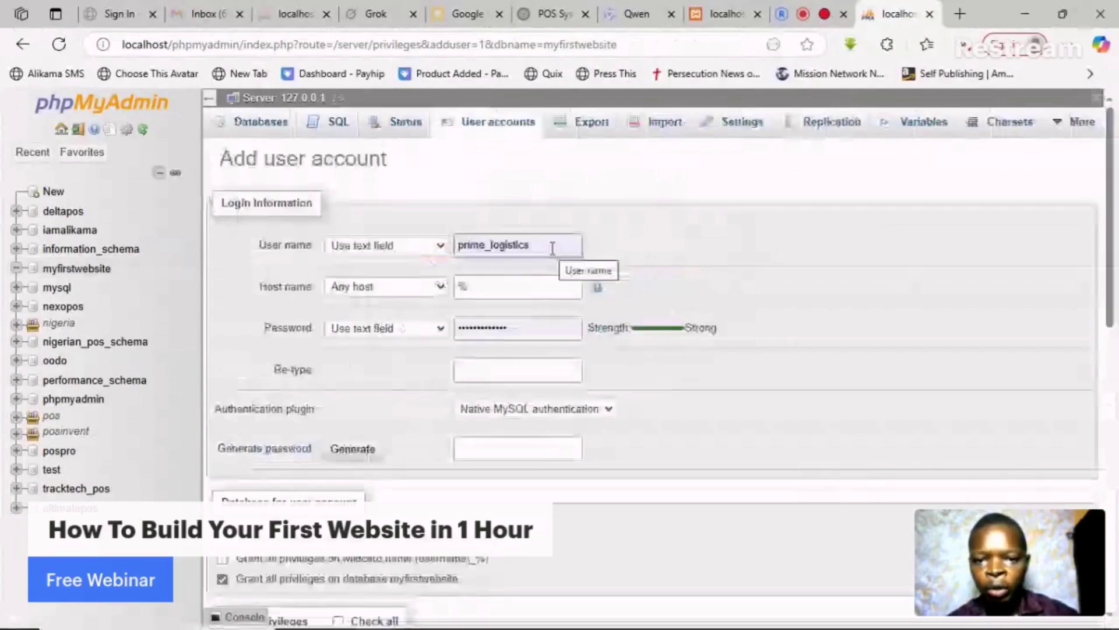
- Set the user name to myfirstwebsite and enter and re-enter the account password
left_click_drag(548, 246, 443, 245)
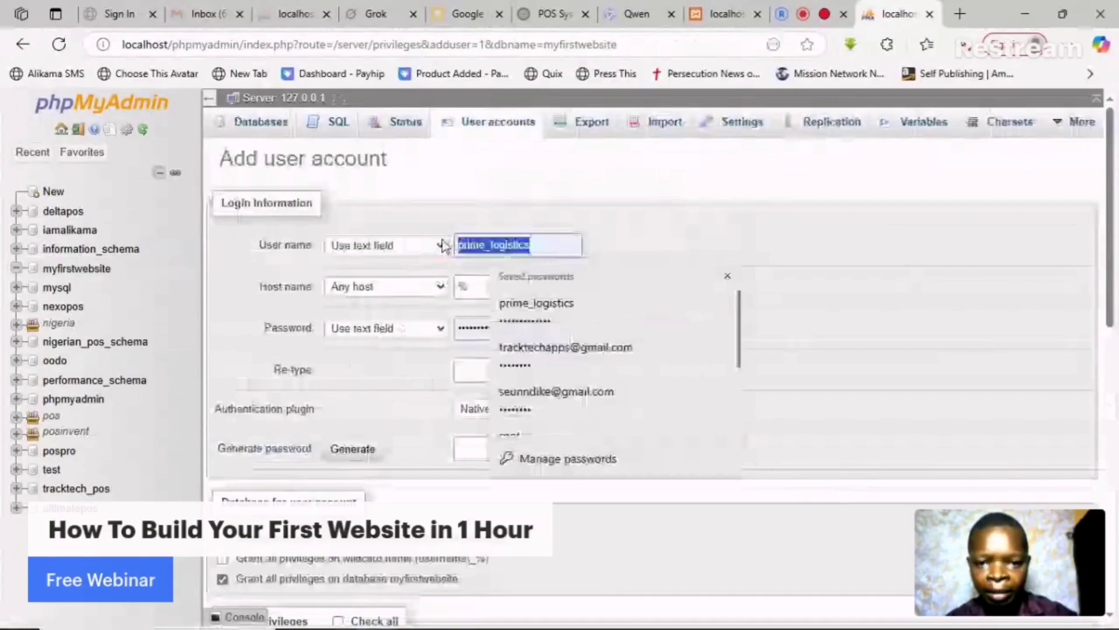
type("myfirstwebsite")
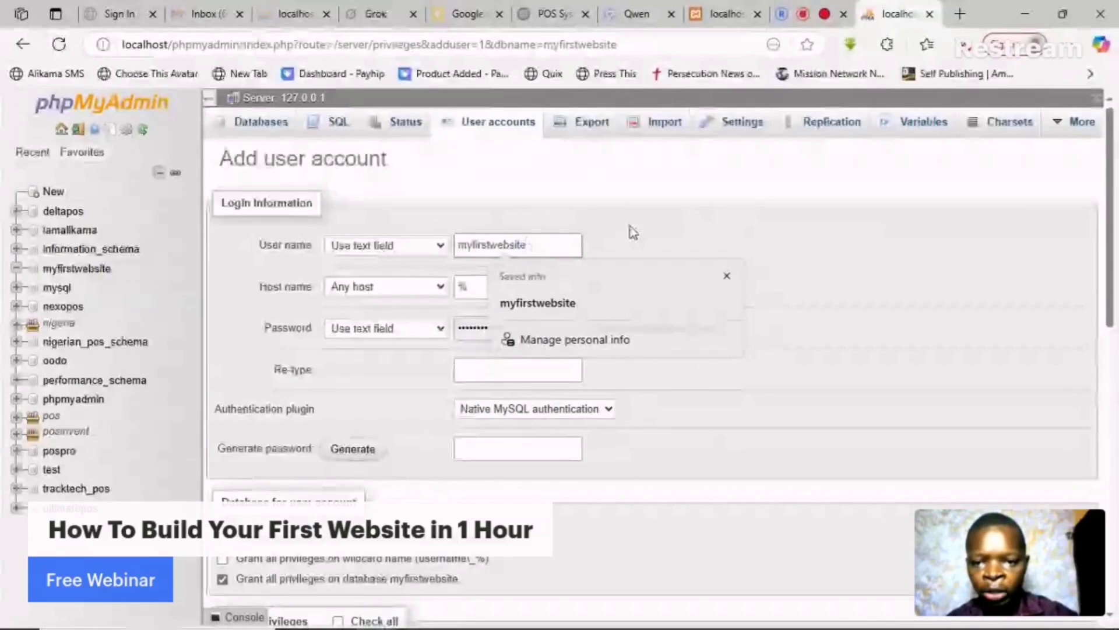
left_click(516, 317)
left_click(524, 322)
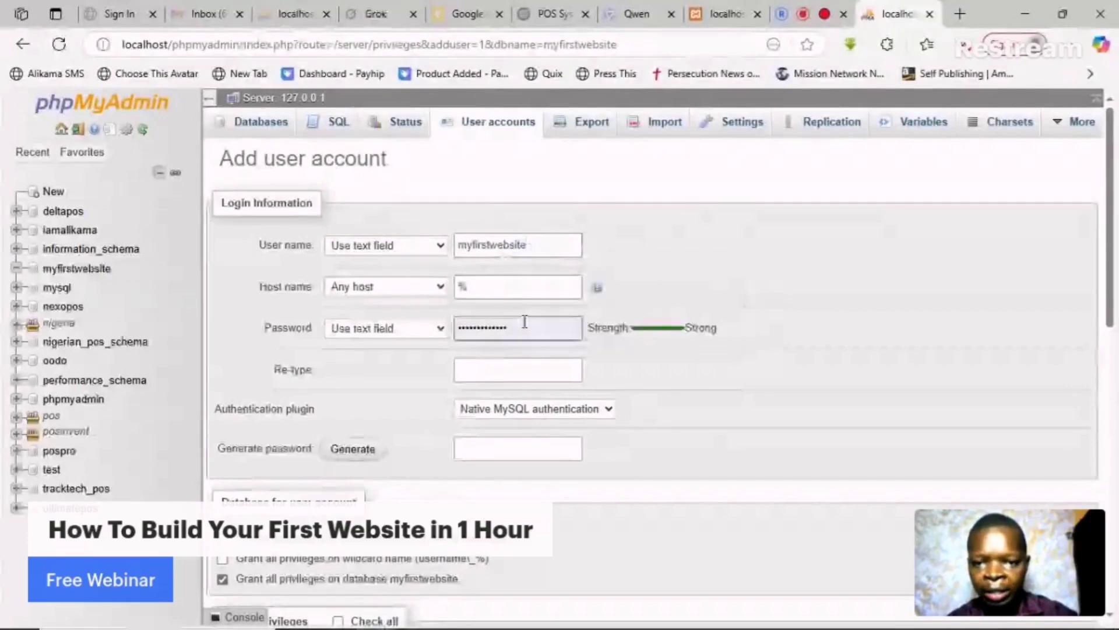
double_click(524, 322)
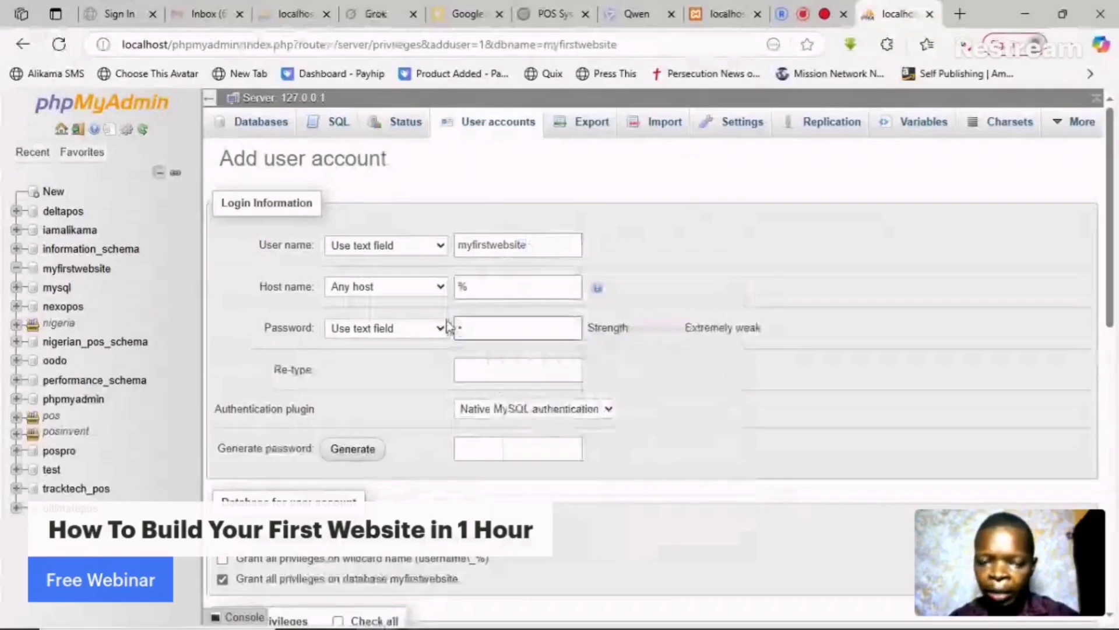
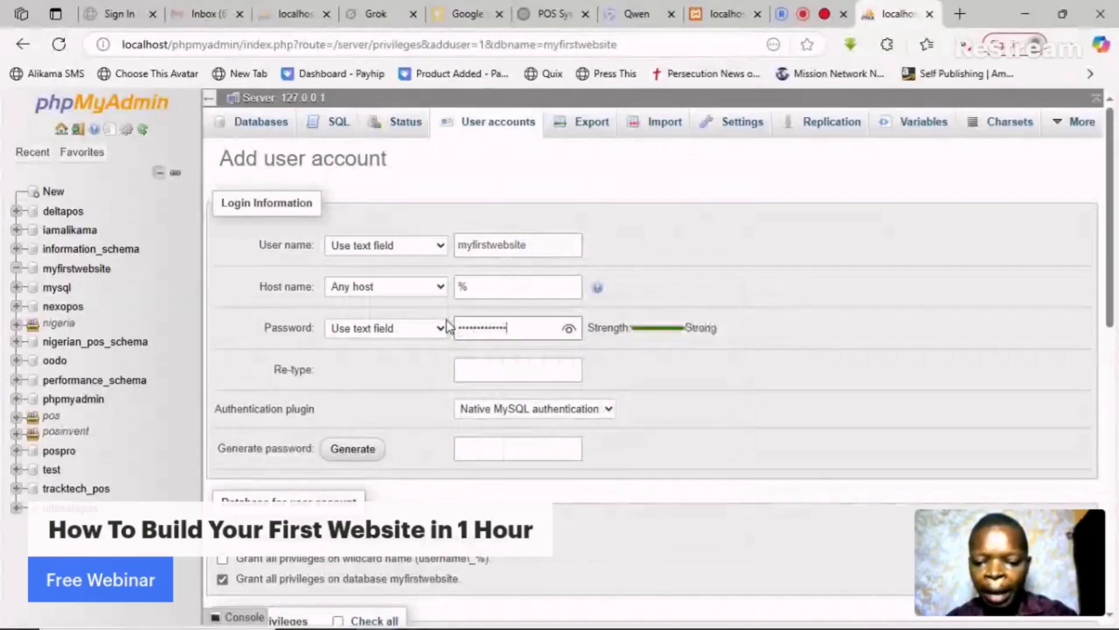
left_click(569, 330)
left_click(530, 367)
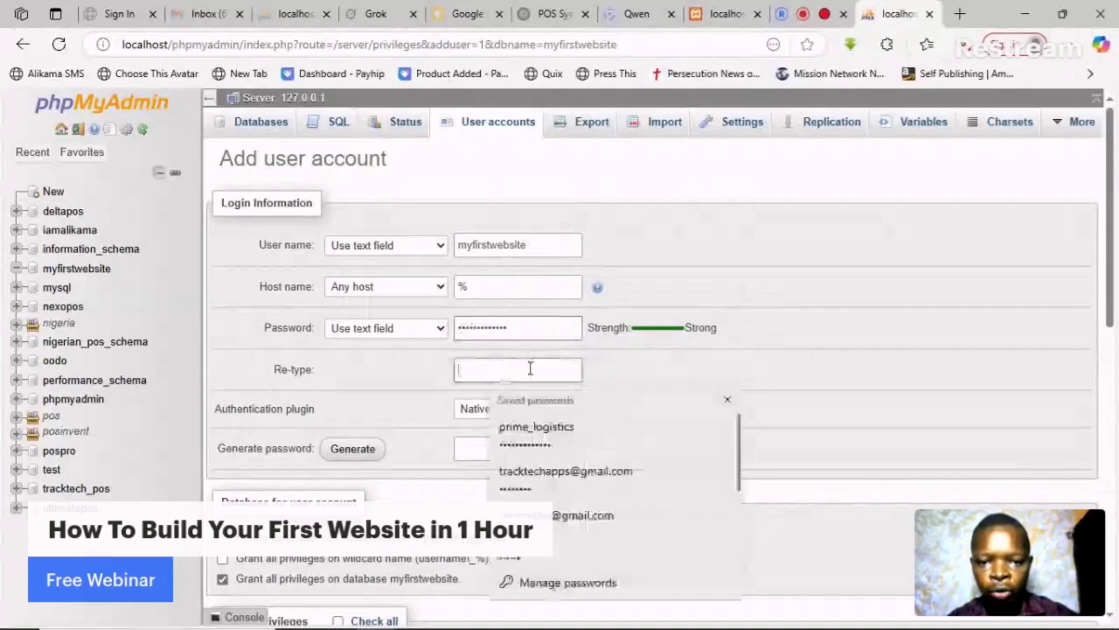
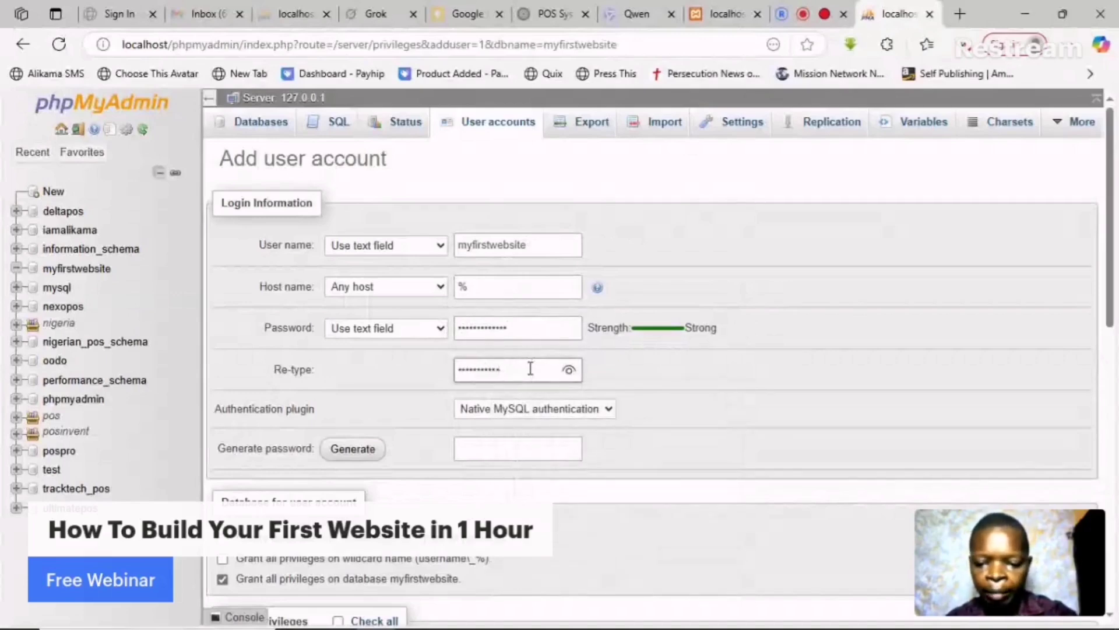
left_click(568, 369)
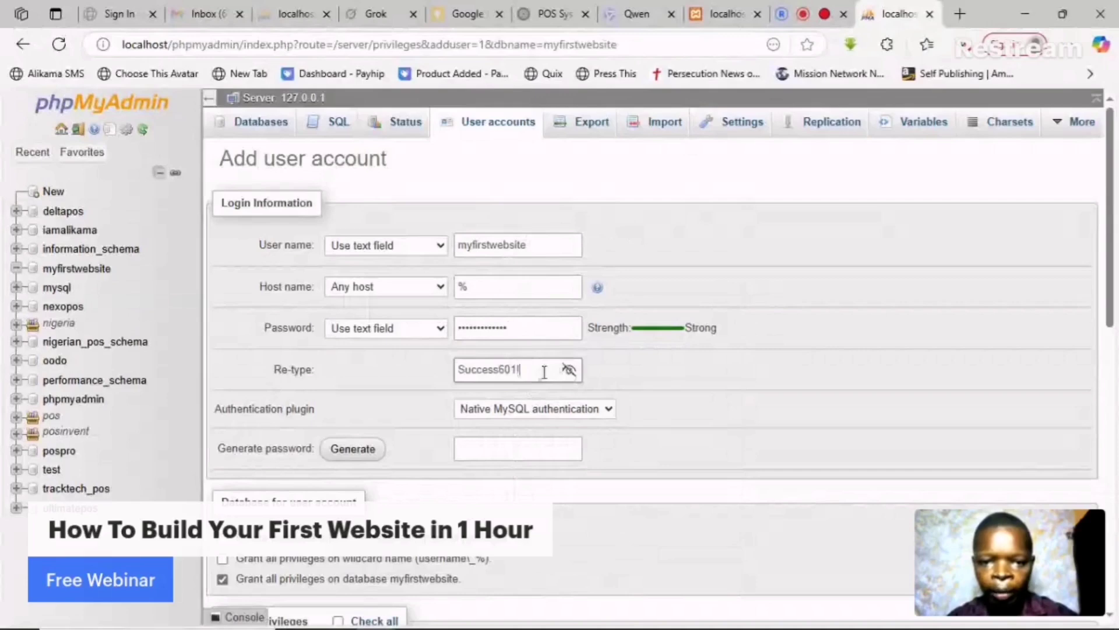
left_click(568, 370)
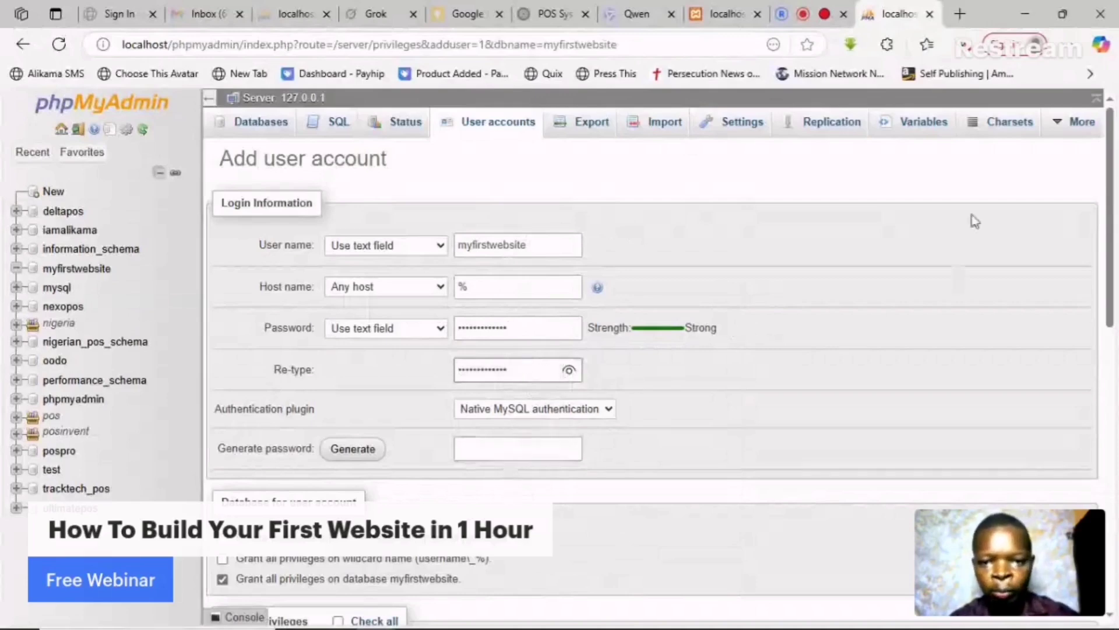
left_click(545, 245)
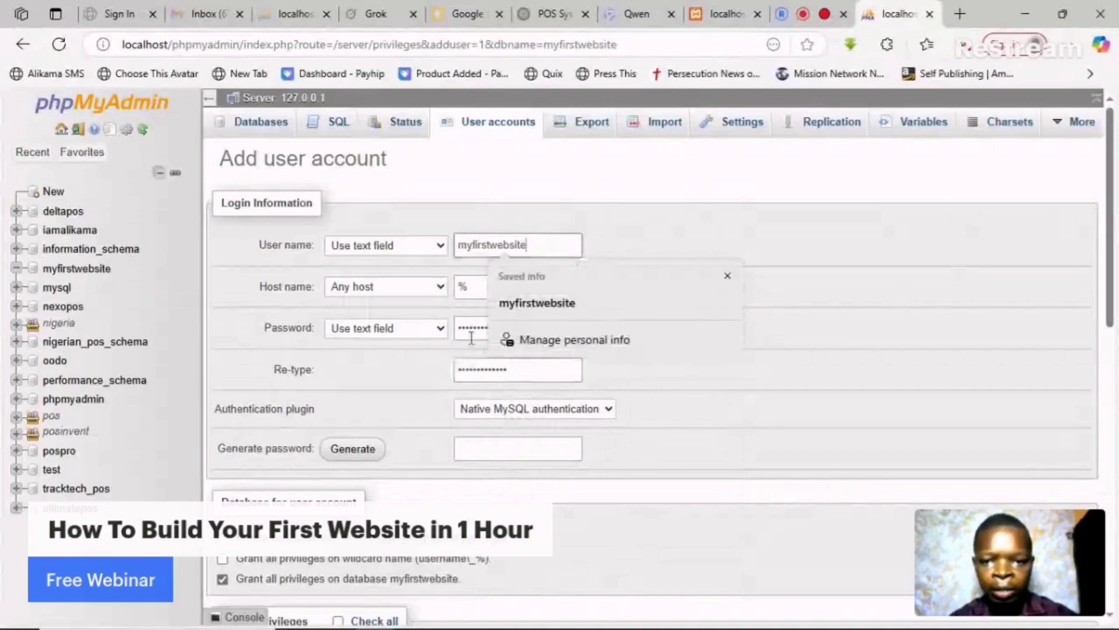
- Tick Check all global privileges, create the account, and decline Edge's password save
left_click_drag(1113, 260, 1114, 352)
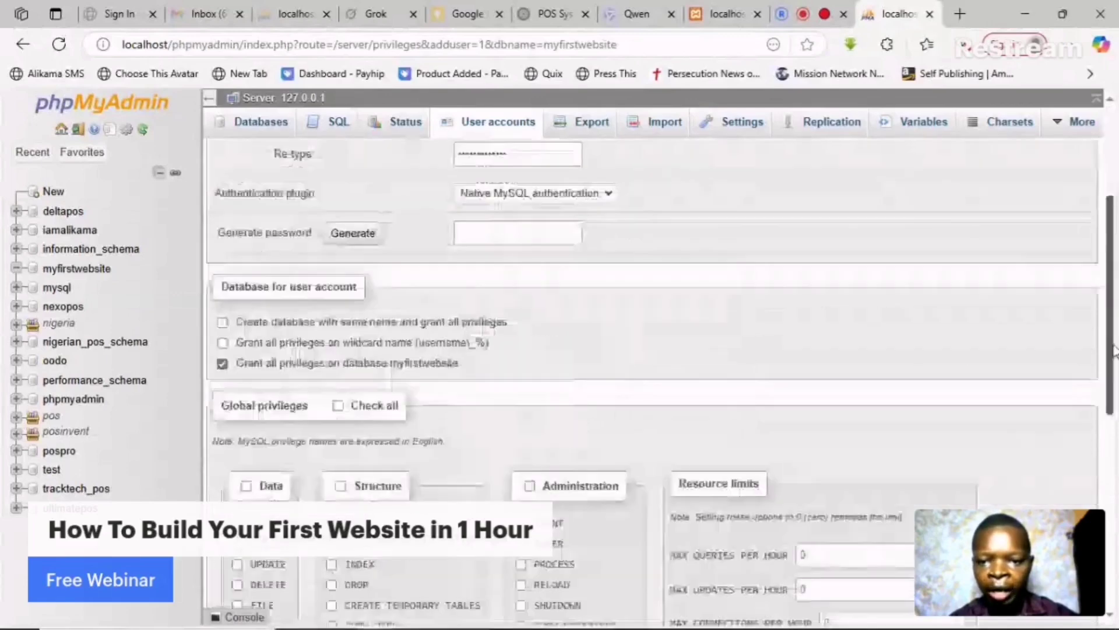
scroll(390, 306, "down", 2)
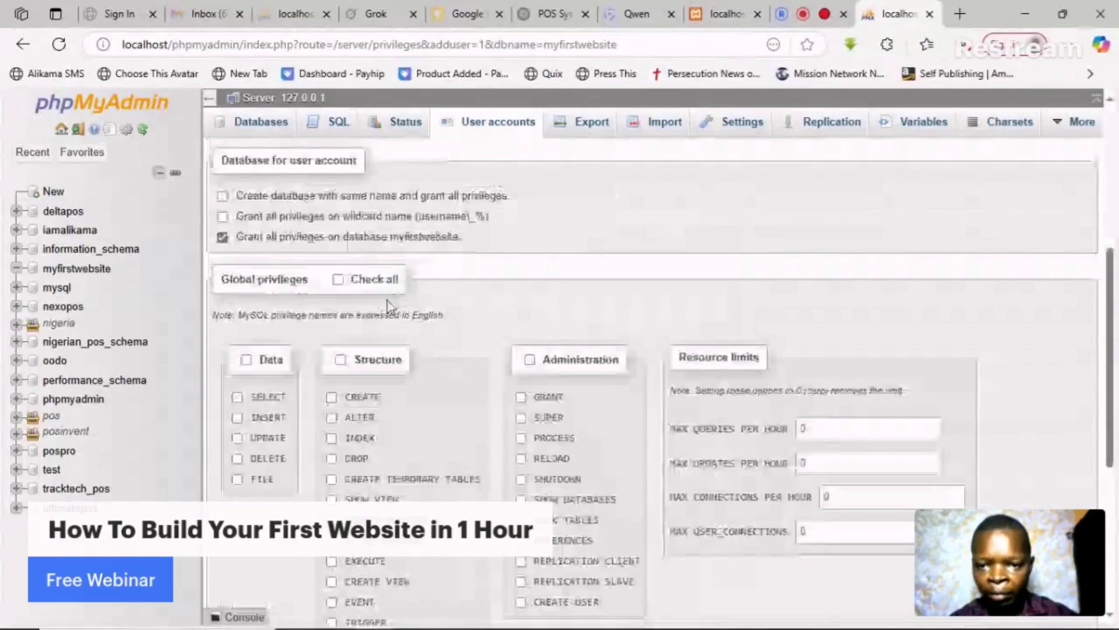
left_click(374, 280)
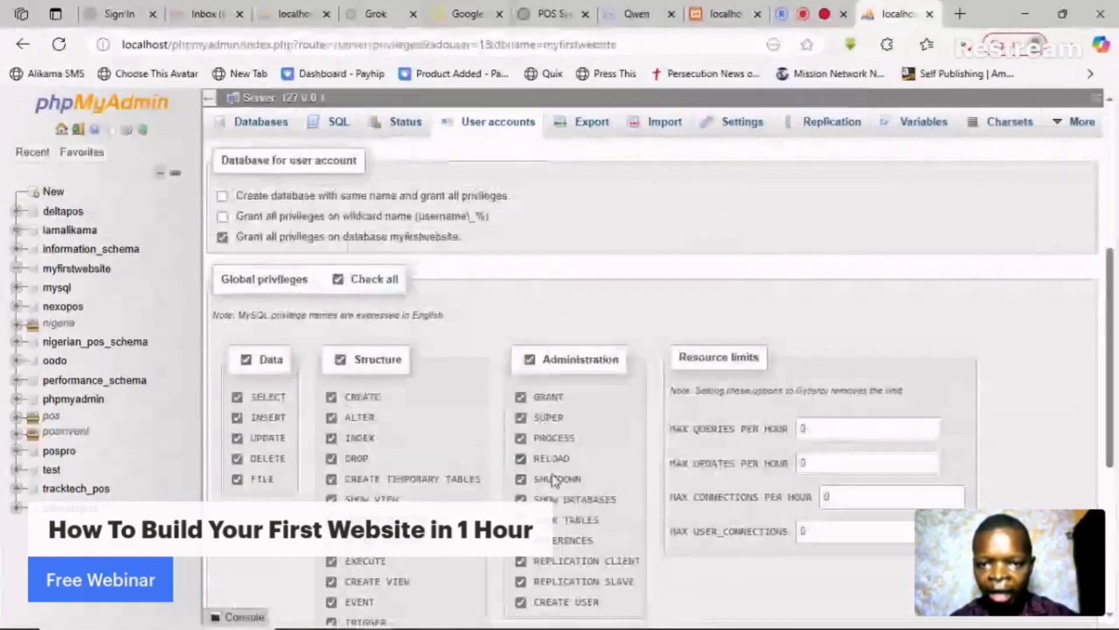
scroll(493, 478, "down", 5)
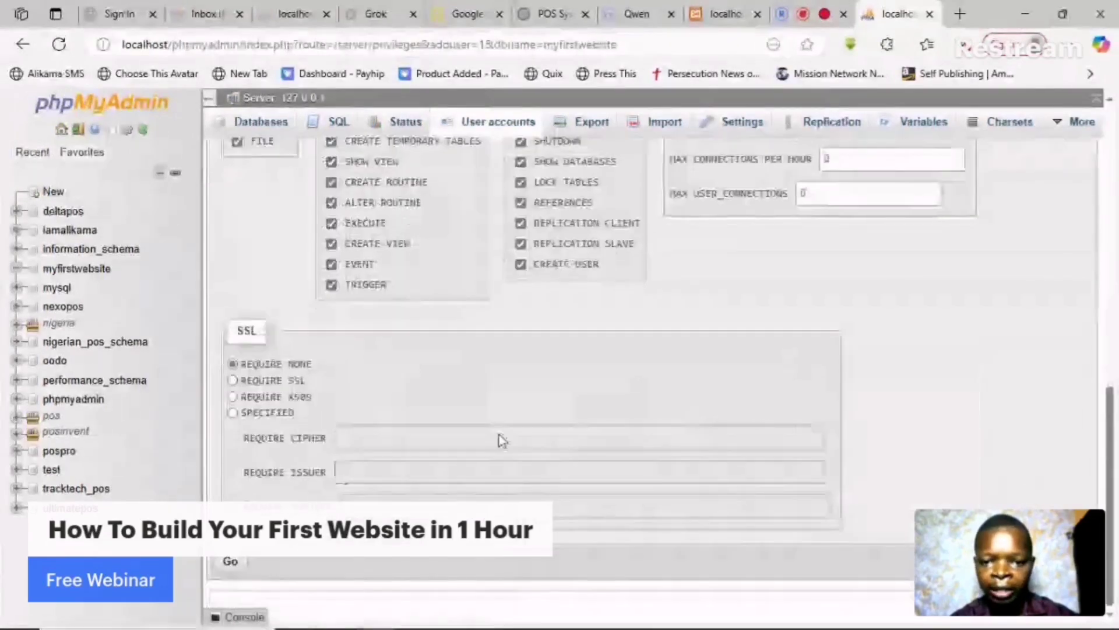
left_click(230, 563)
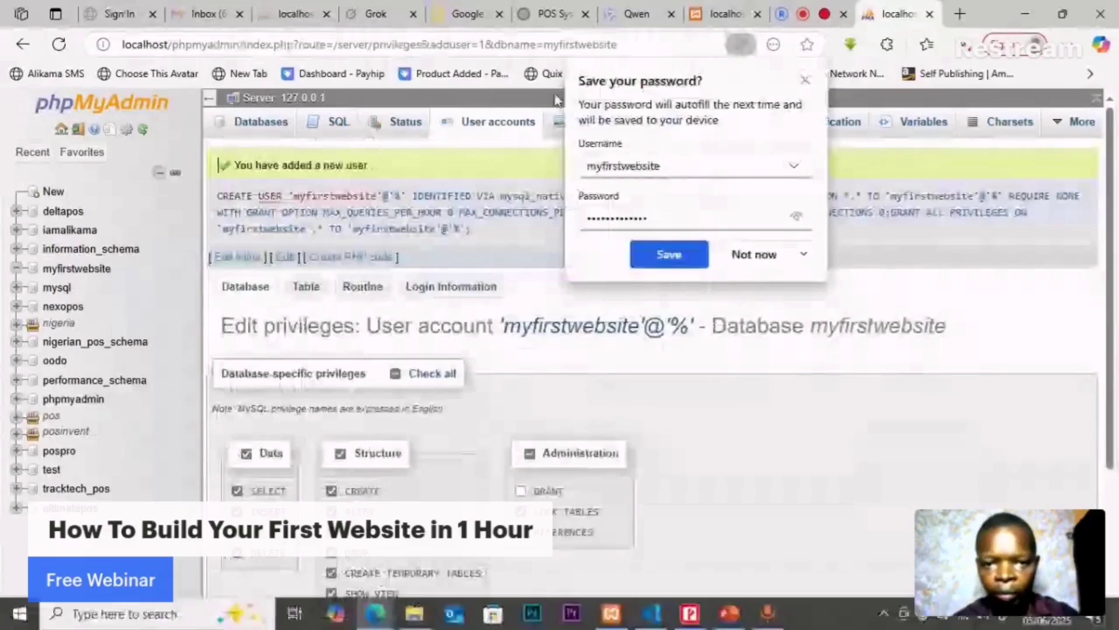
left_click(808, 86)
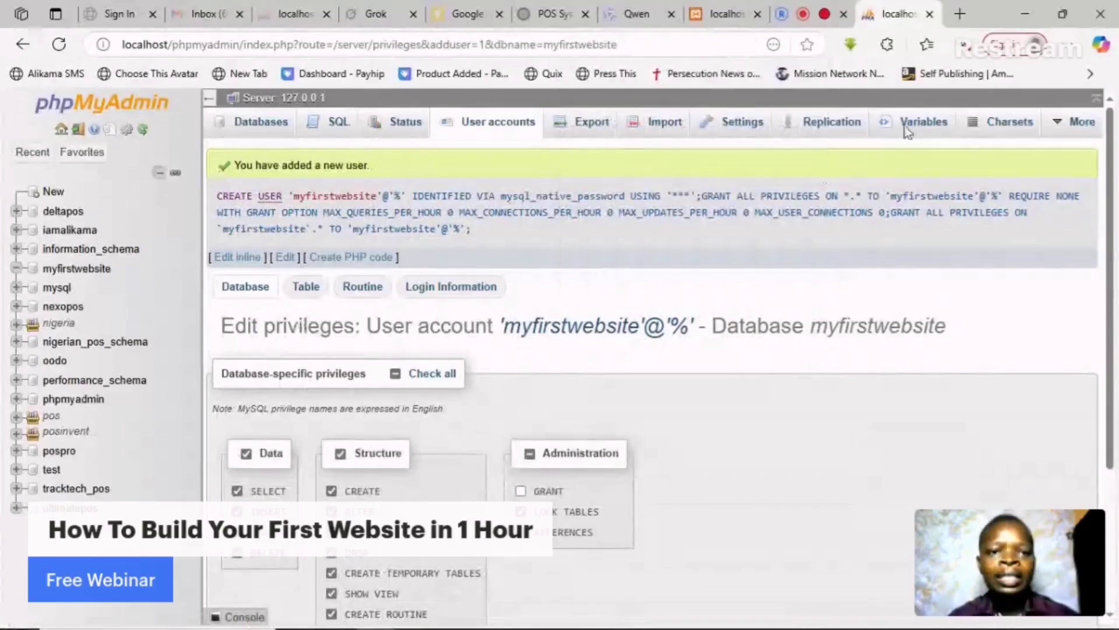
- Open a new tab with localhost/ typed, and confirm the myfirstwebsite folder name in htdocs
left_click(961, 13)
left_click(961, 14)
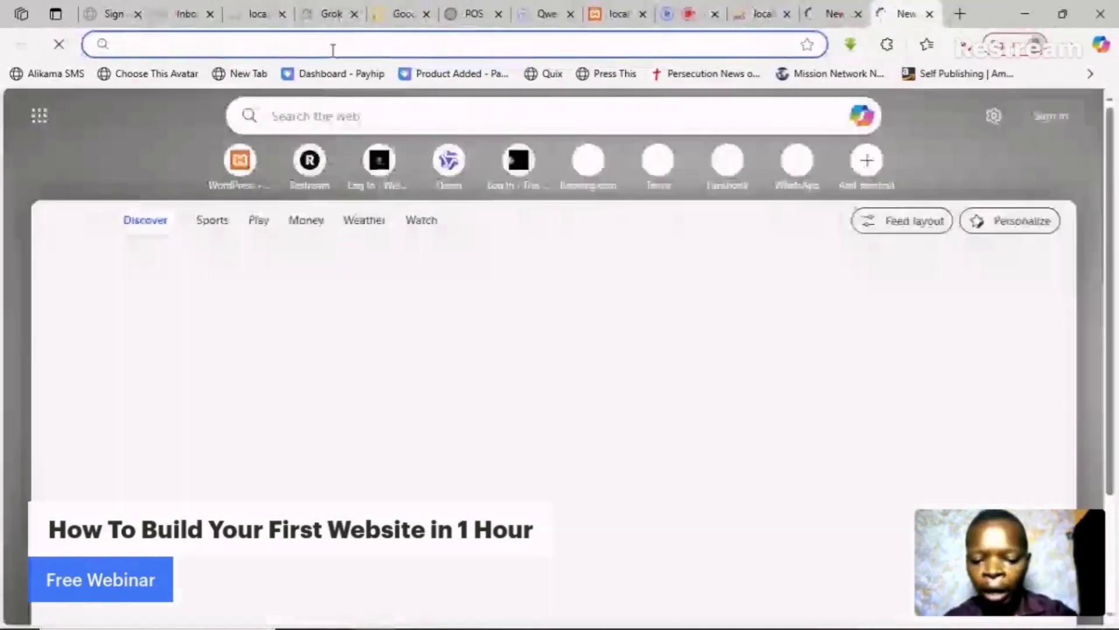
type("lo")
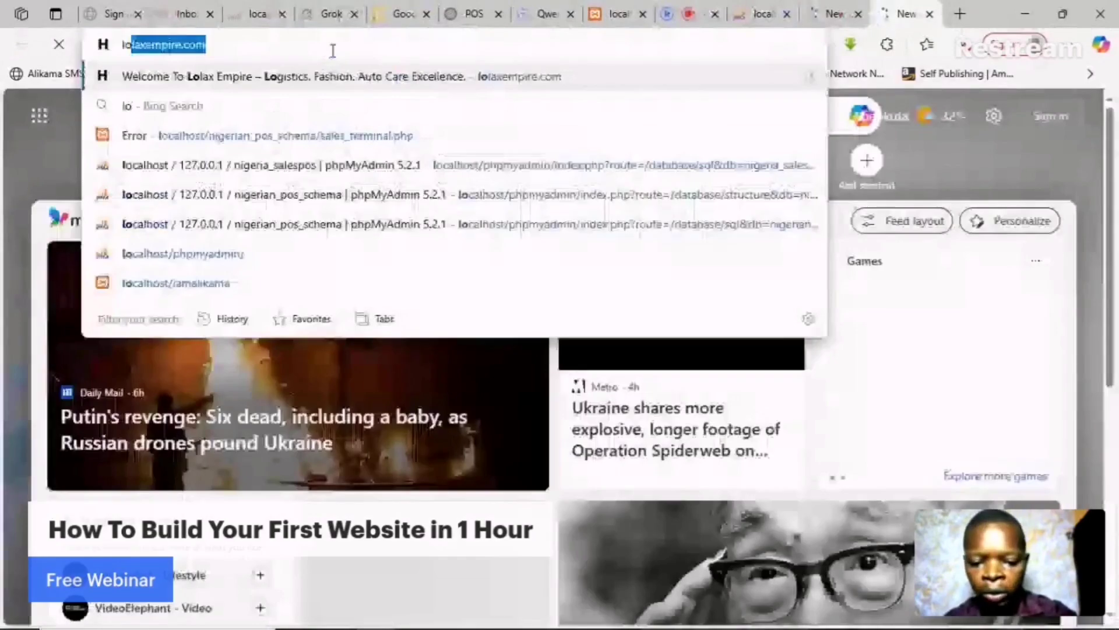
type("calh")
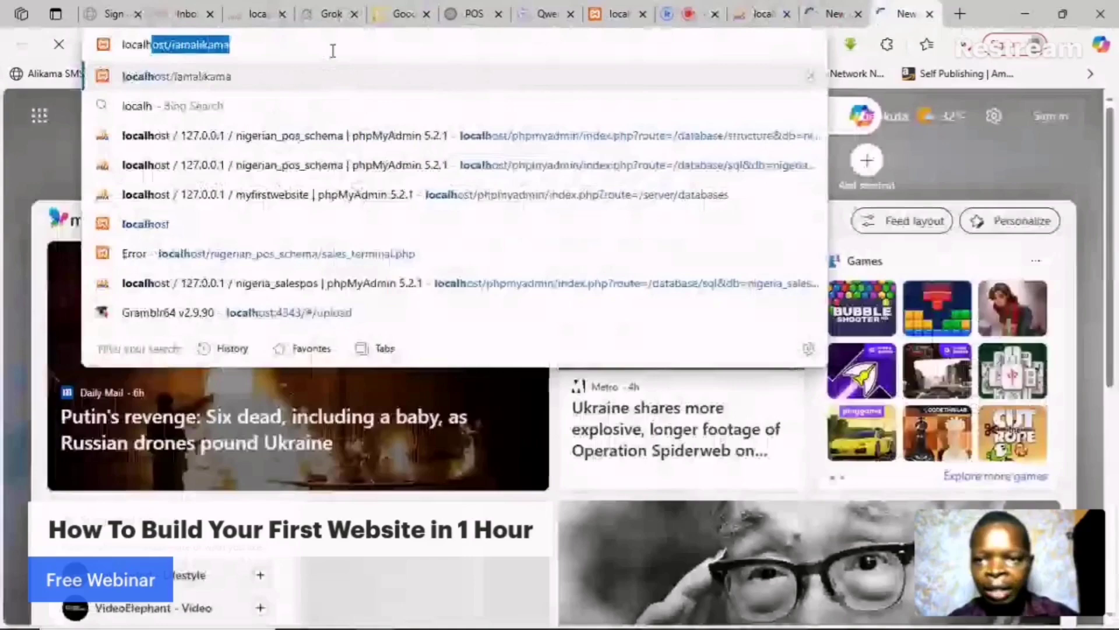
type("ost/")
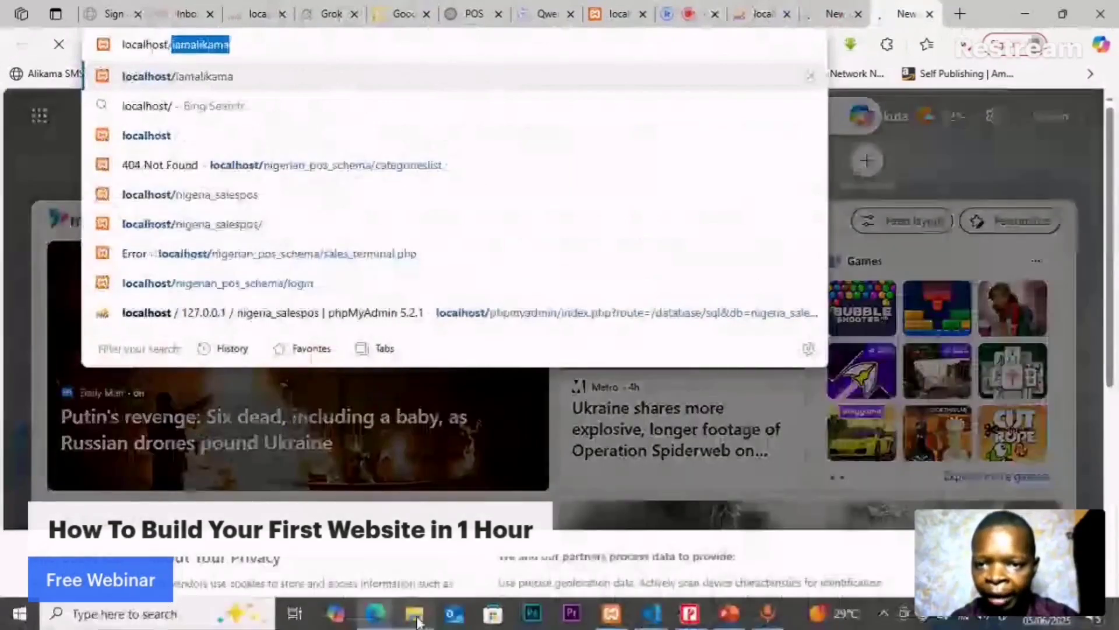
left_click(416, 618)
left_click(184, 198)
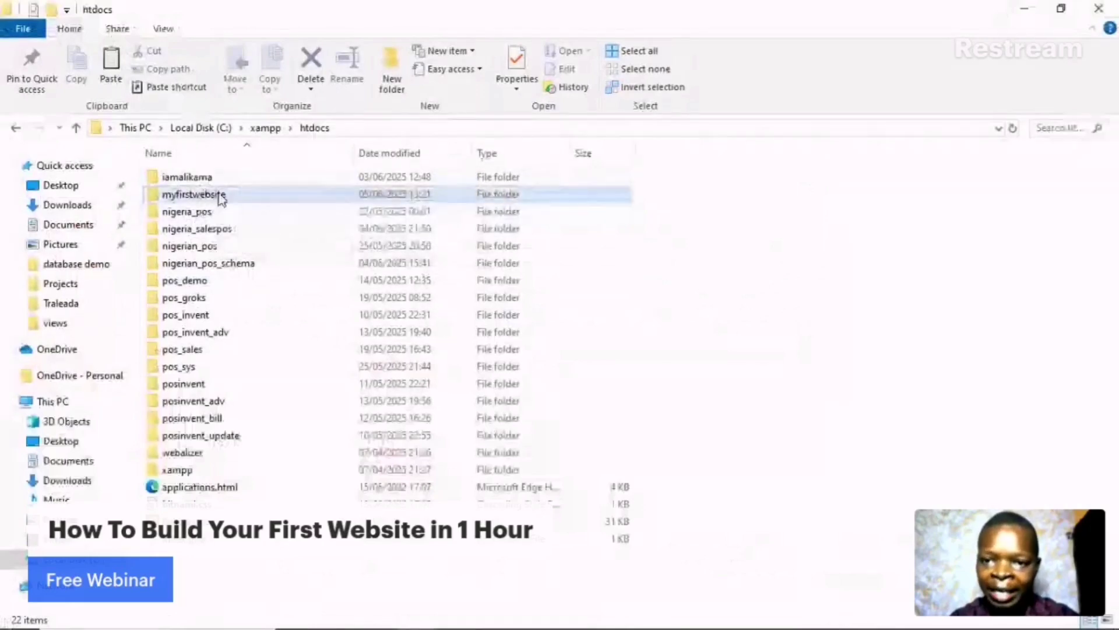
left_click(1023, 14)
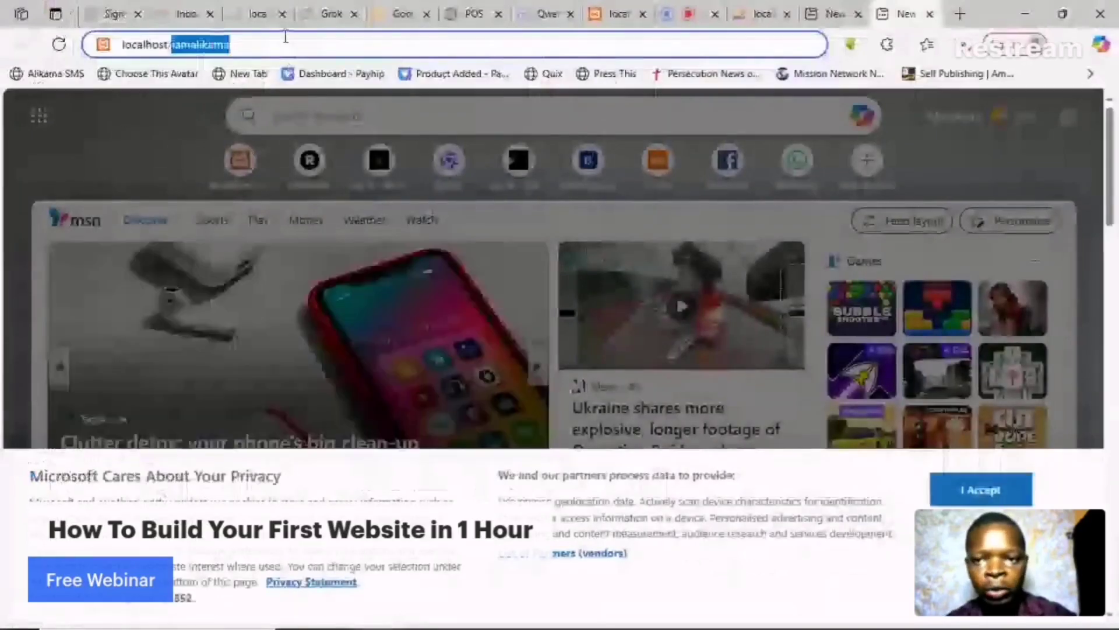
- Complete the address as localhost/myfirstwebsite, load it, and close the extra empty tab
left_click(286, 36)
key("BackSpace")
key("BackSpace")
key("BackSpace")
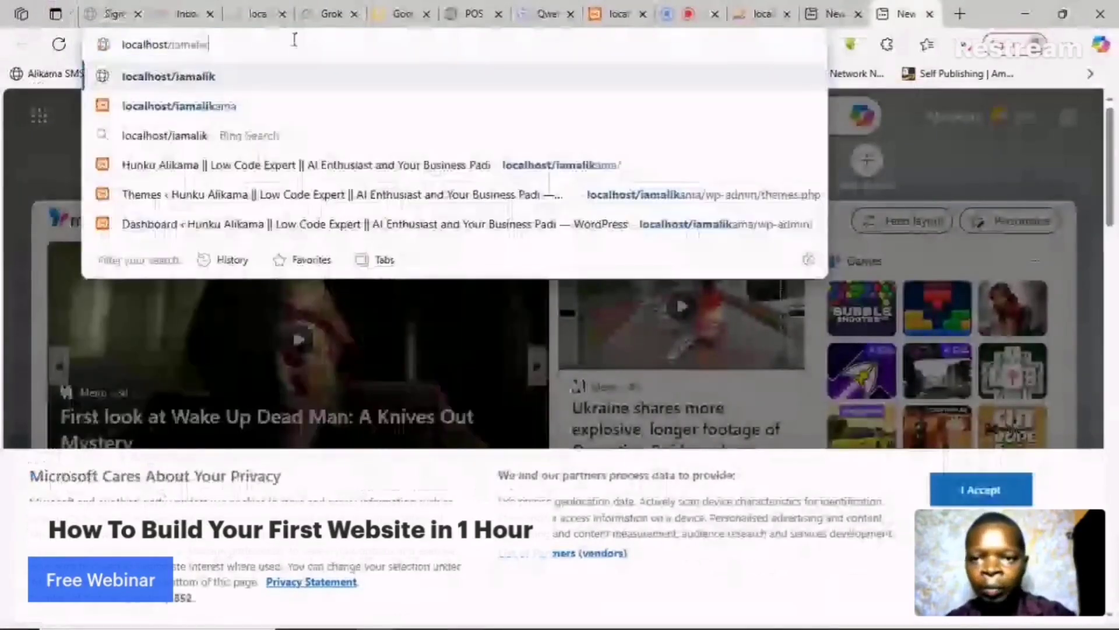
key("BackSpace")
key("BackSpace")
key("BackSpace")
key("BackSpace")
key("BackSpace")
key("BackSpace")
key("BackSpace")
type("myfirst")
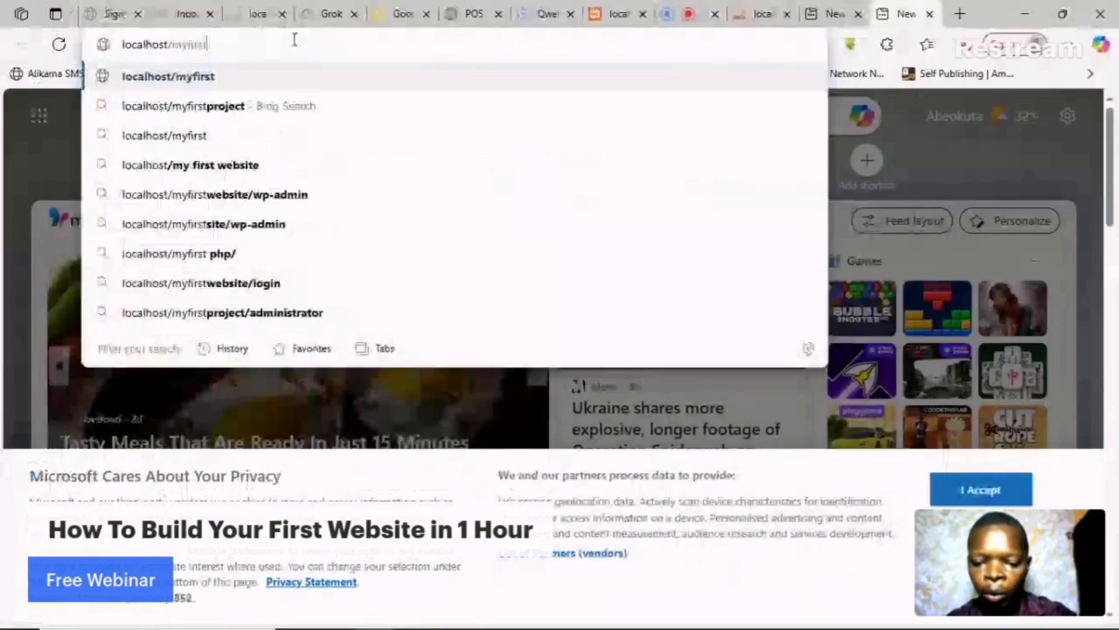
type("web")
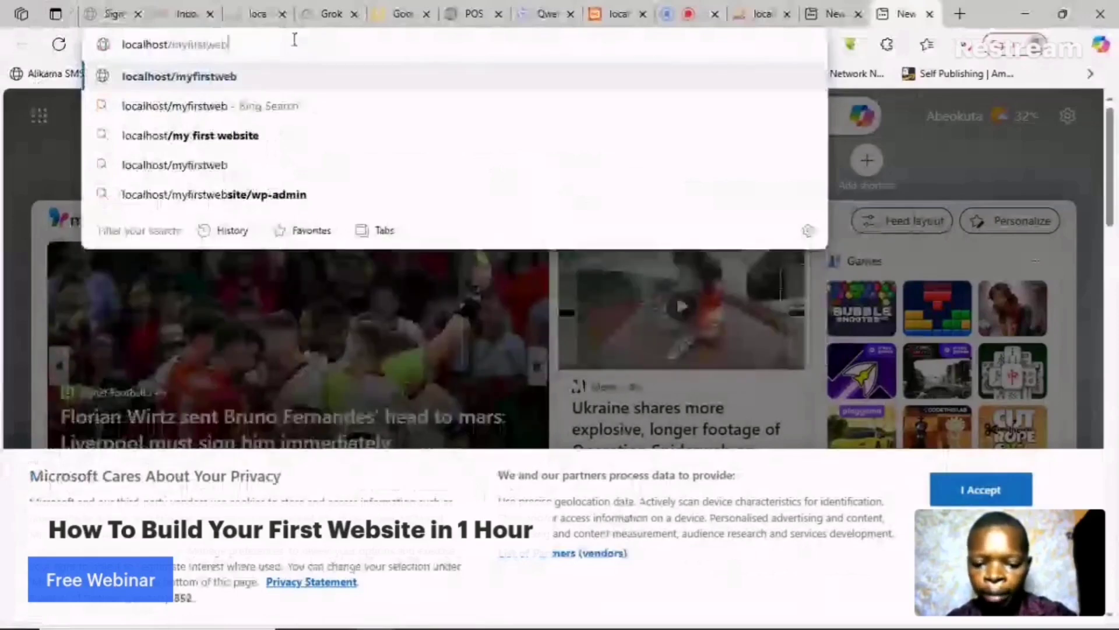
type("site")
key("Return")
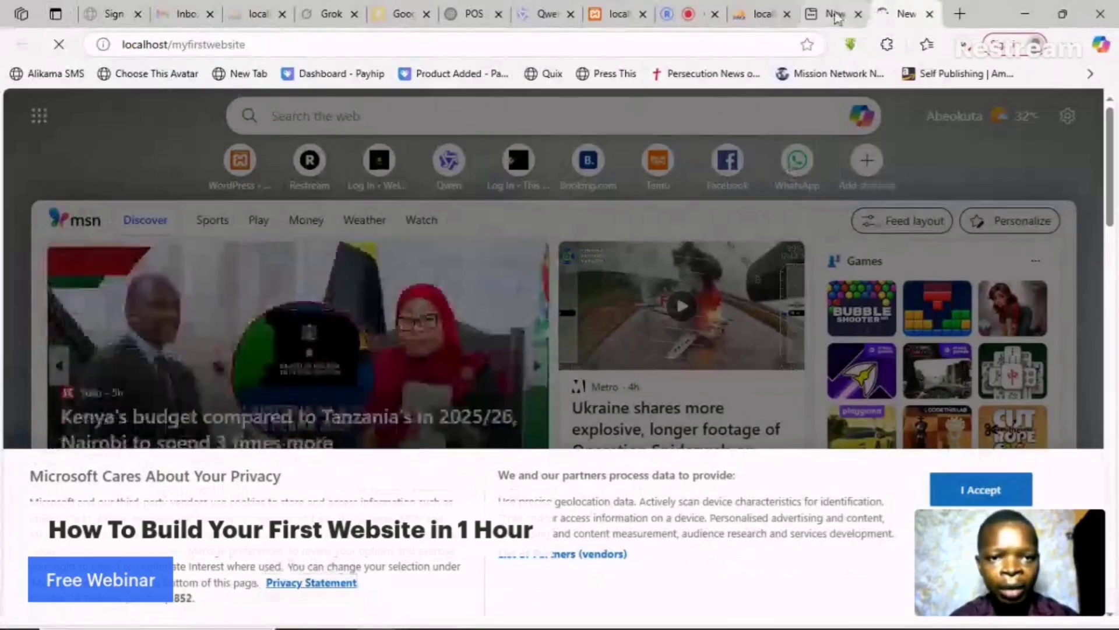
middle_click(837, 17)
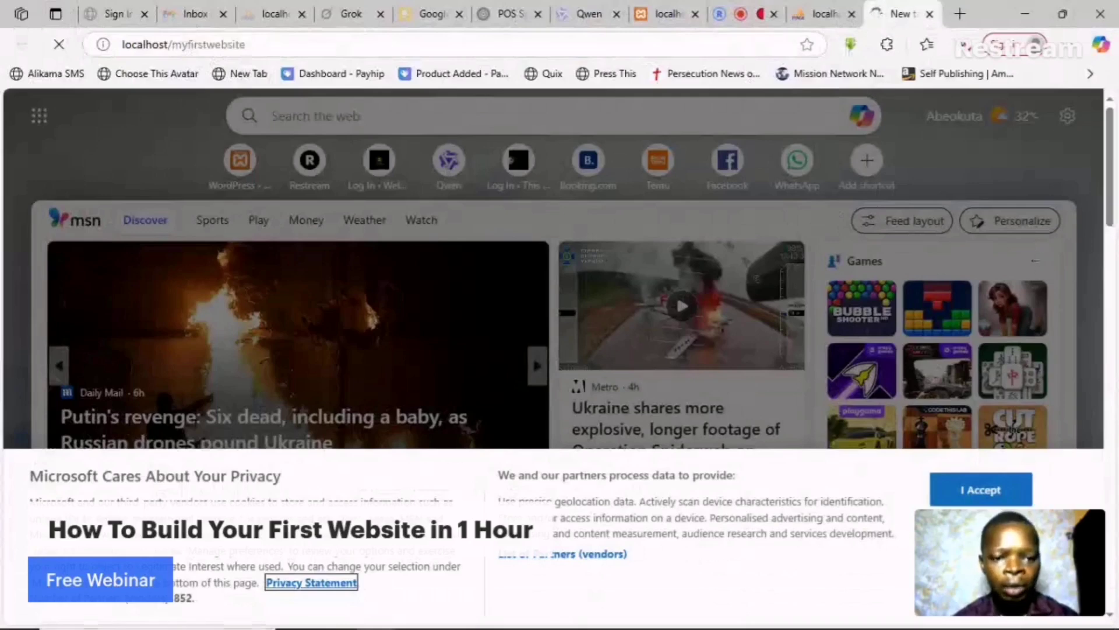
mouse_move(398, 626)
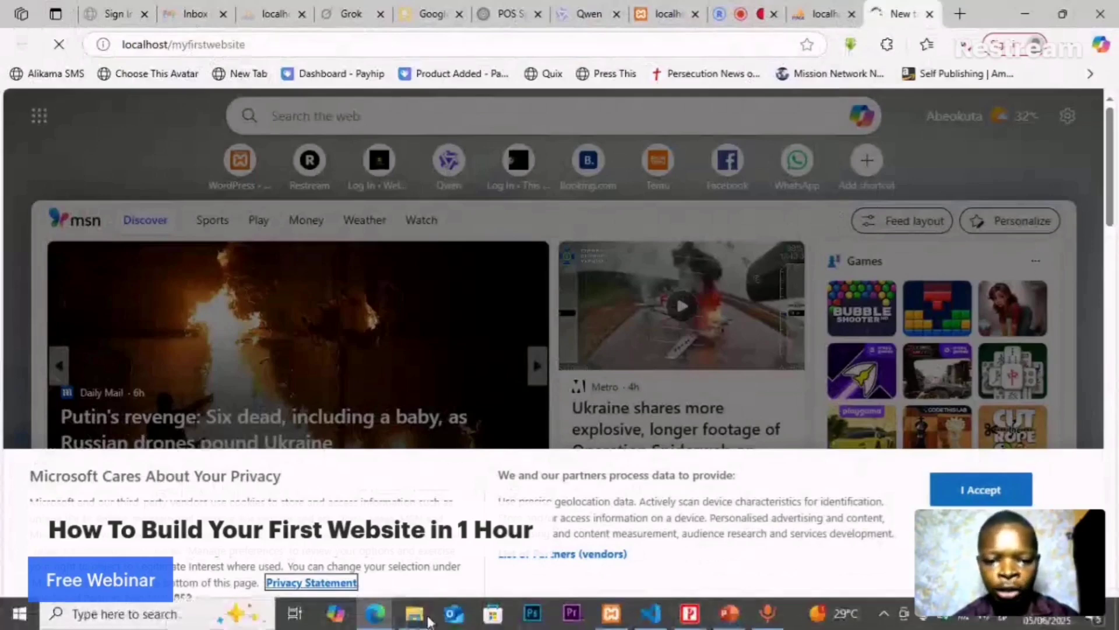
left_click(610, 615)
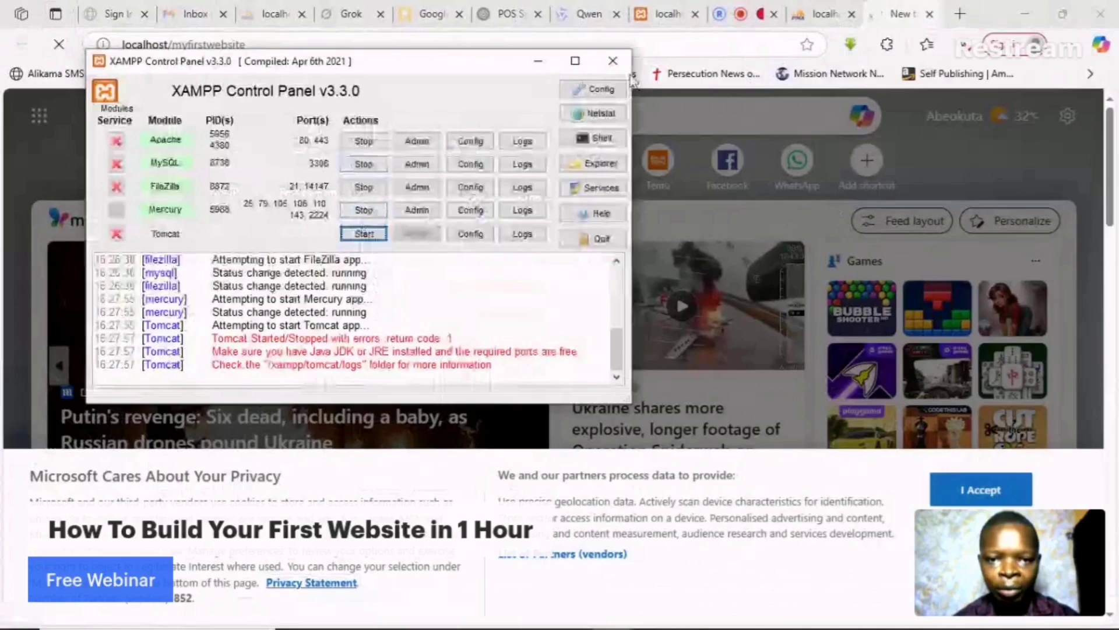
left_click(901, 9)
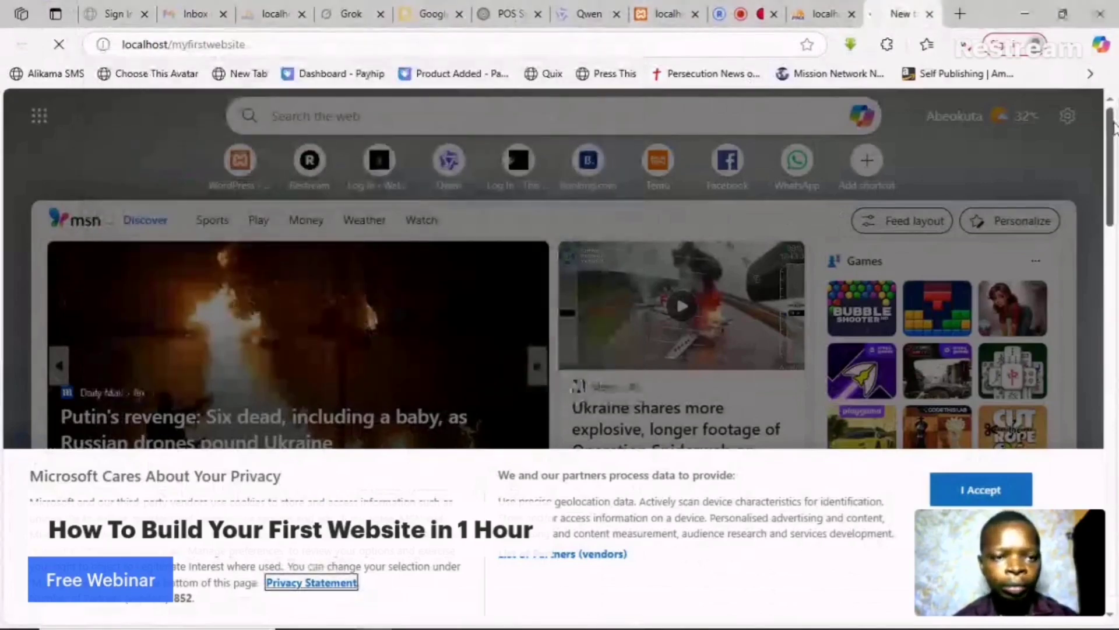
scroll(1111, 175, "down", 5)
scroll(1113, 211, "up", 4)
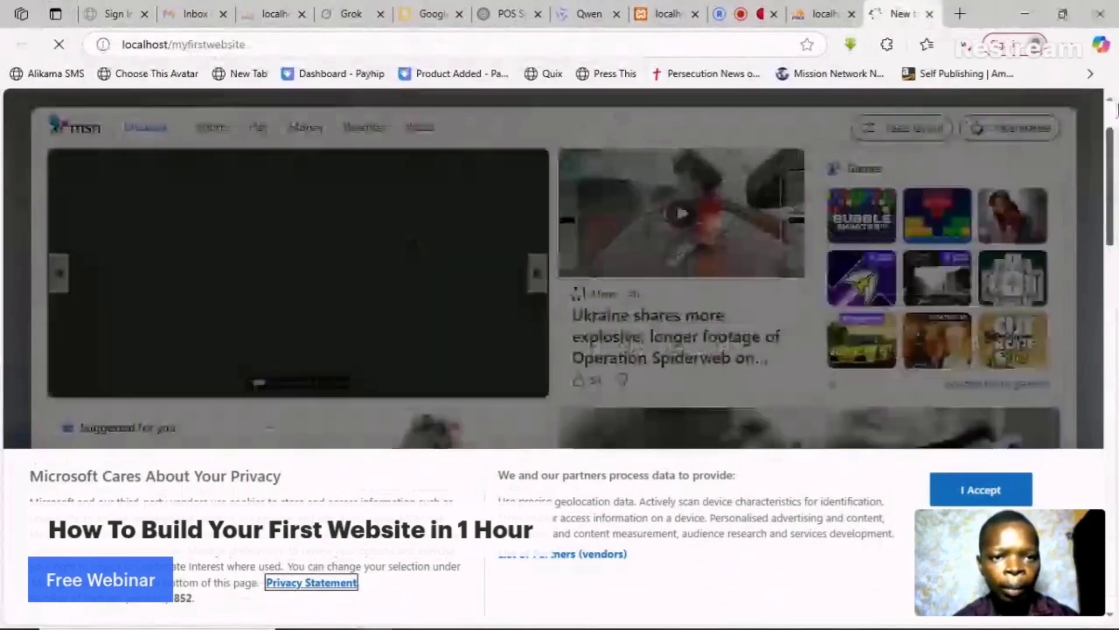
scroll(1113, 116, "up", 2)
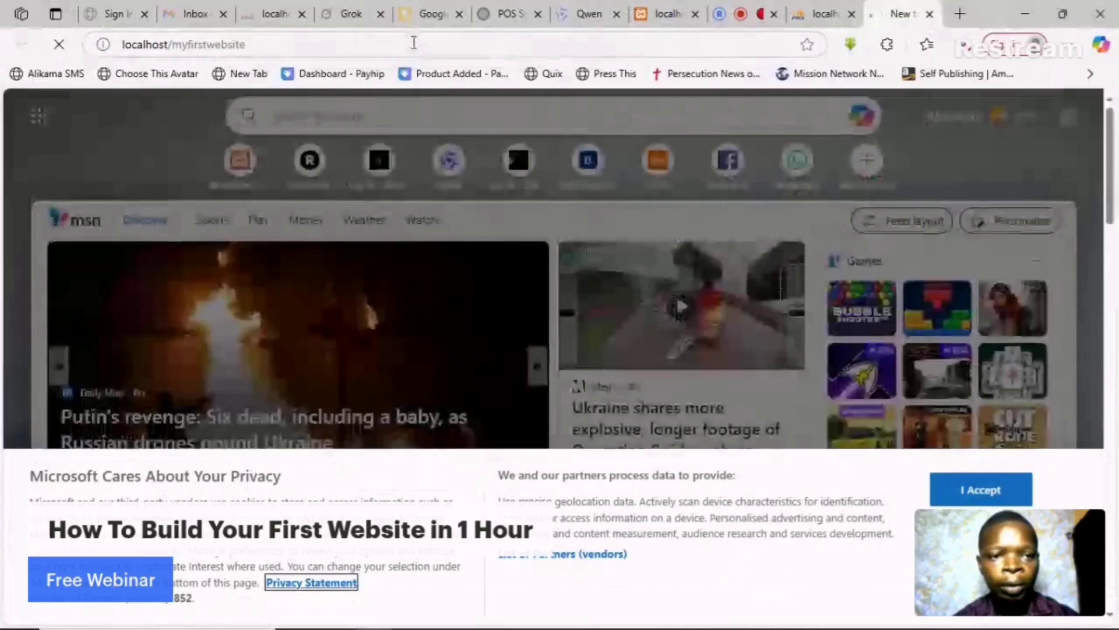
left_click(414, 44)
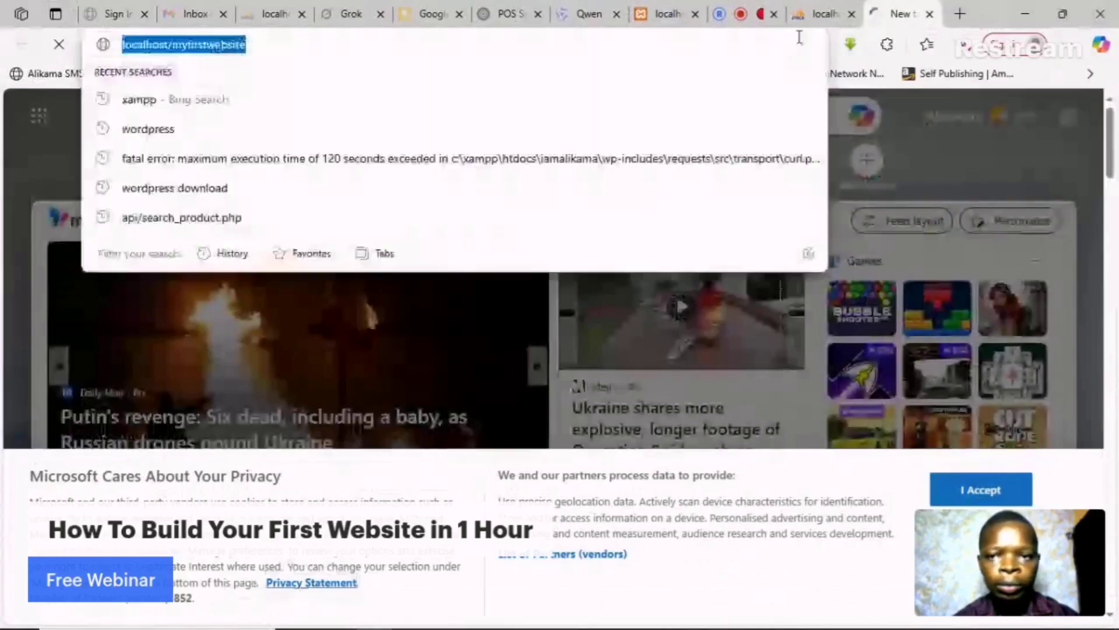
type("localhost/")
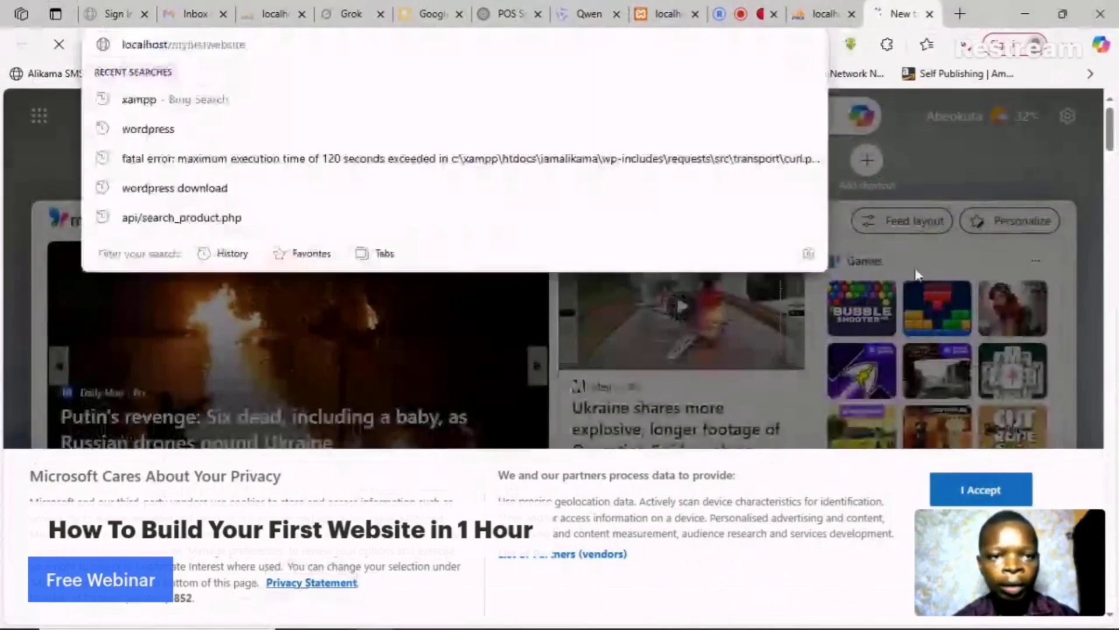
key("Return")
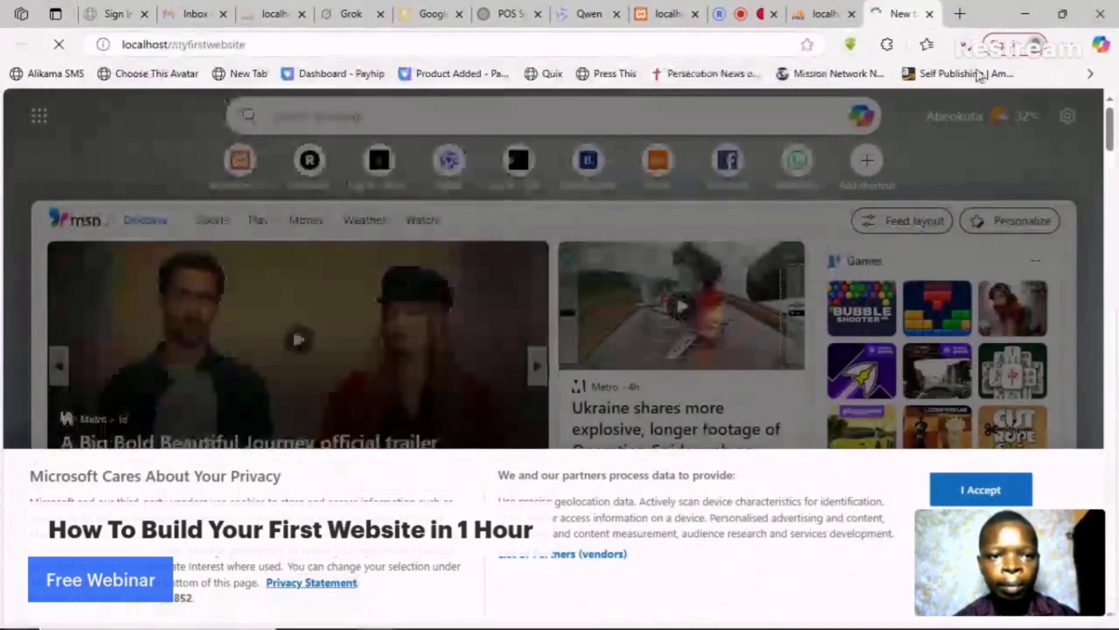
- Paste localhost/myfirstwebsite into a fresh tab and load it
left_click(562, 47)
key("ctrl+c")
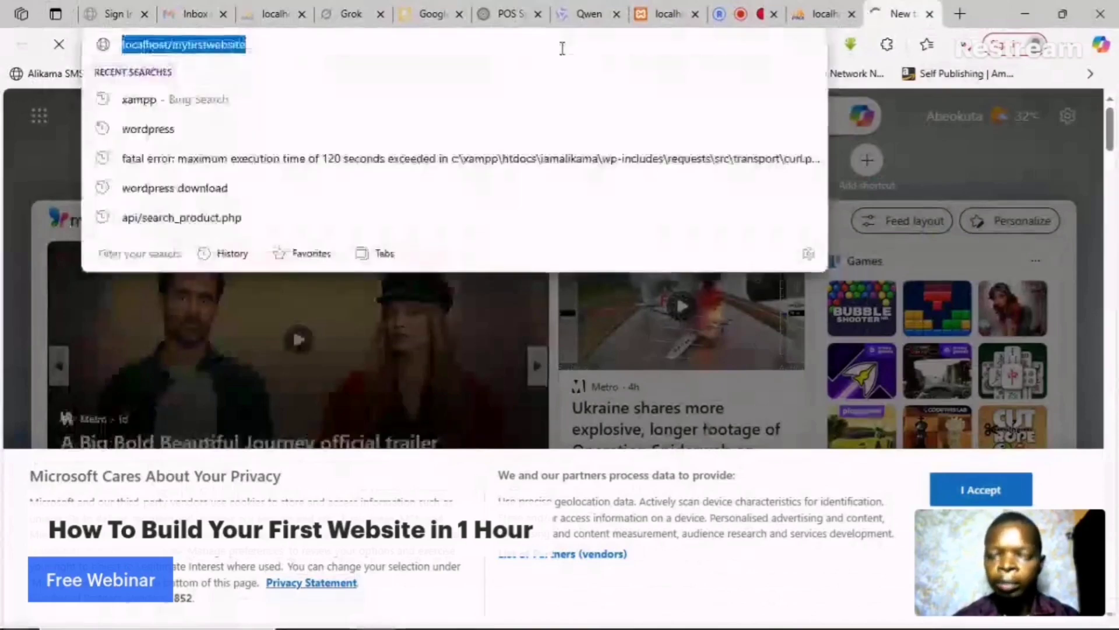
left_click(960, 18)
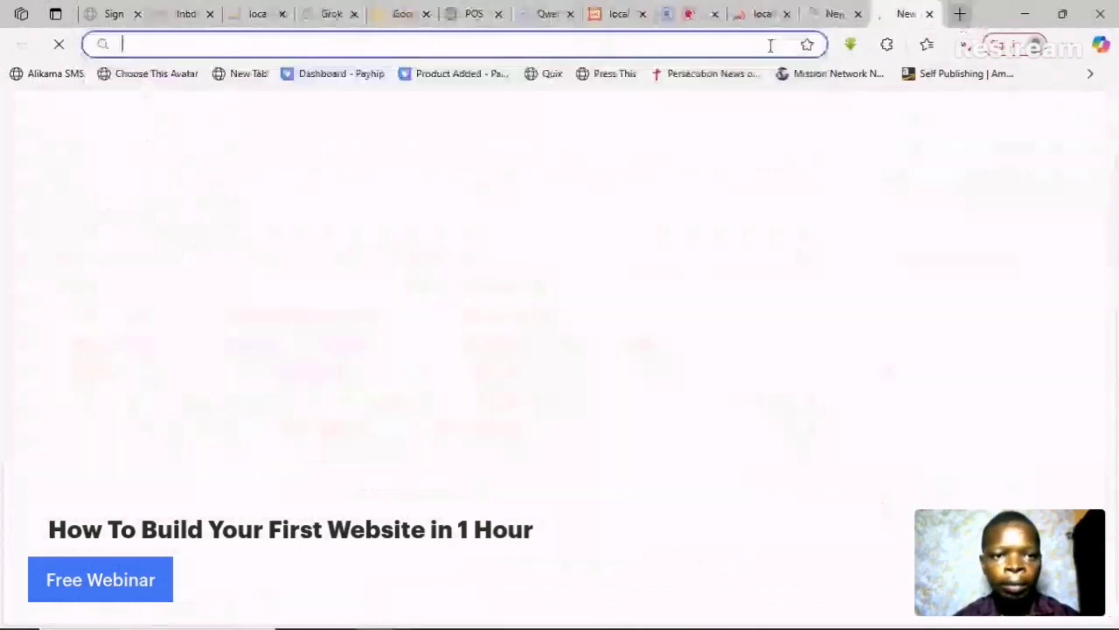
left_click(669, 45)
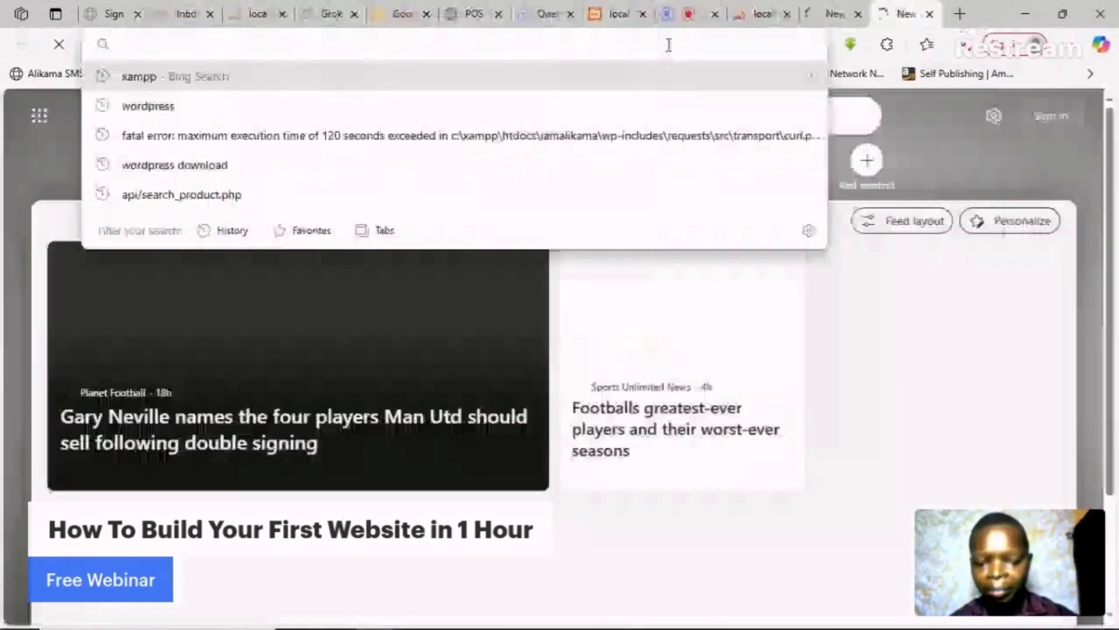
key("ctrl+v")
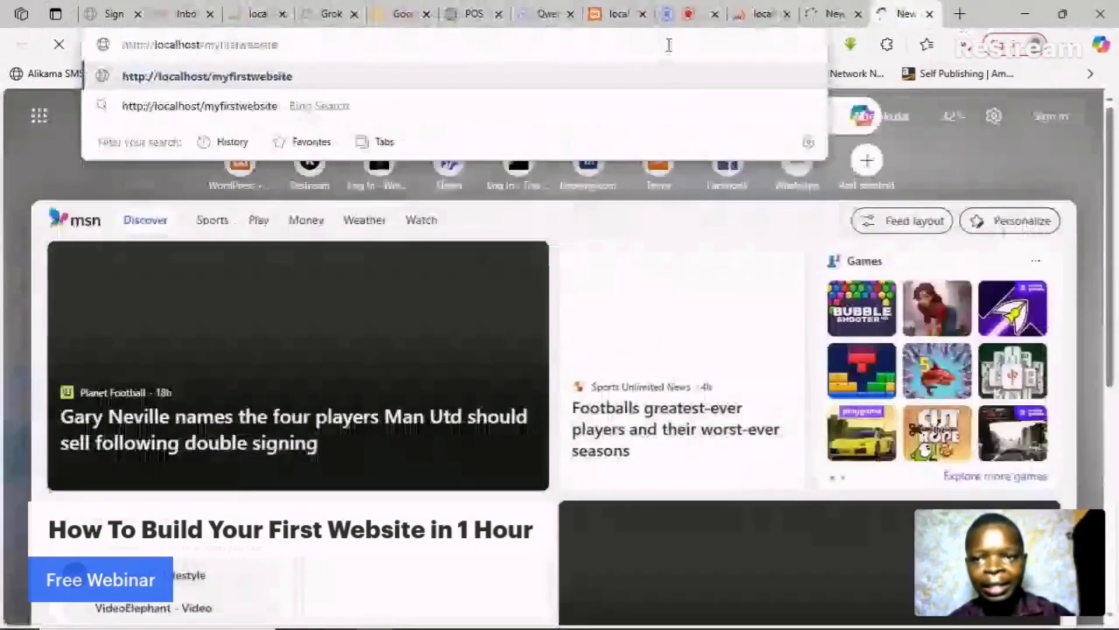
key("Return")
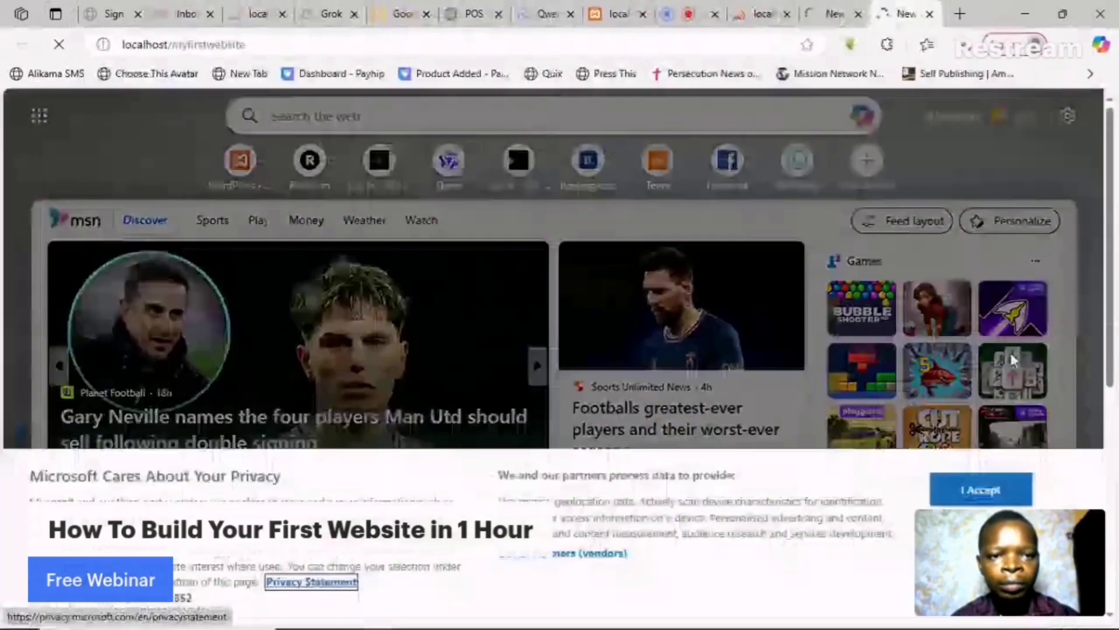
- Switch through the open tabs to reach the WordPress setup language-selection page
left_click(841, 12)
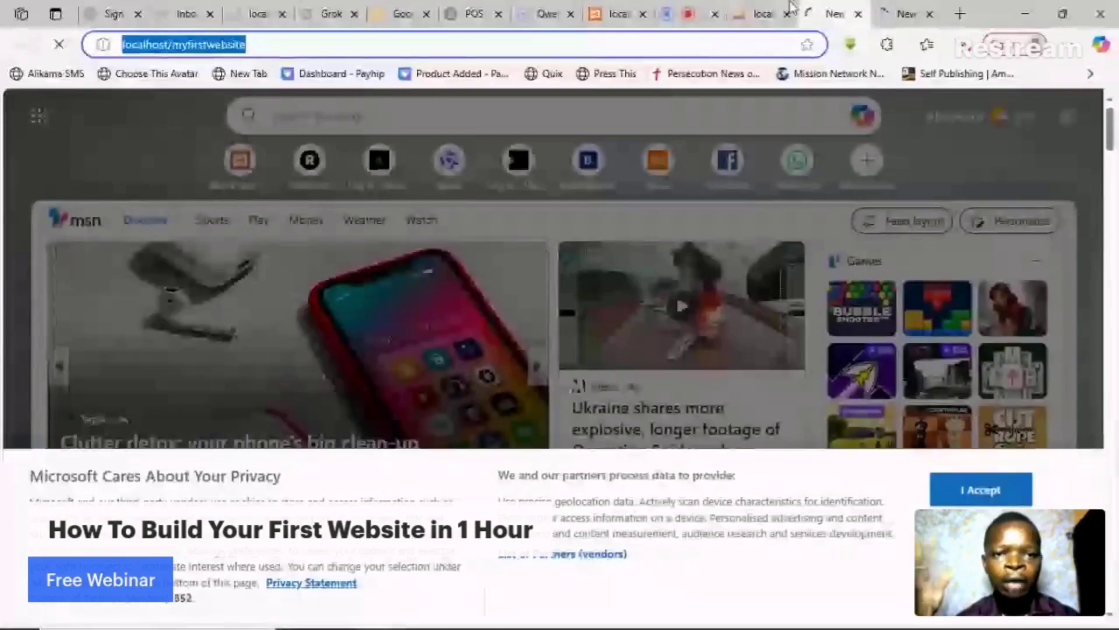
left_click(770, 13)
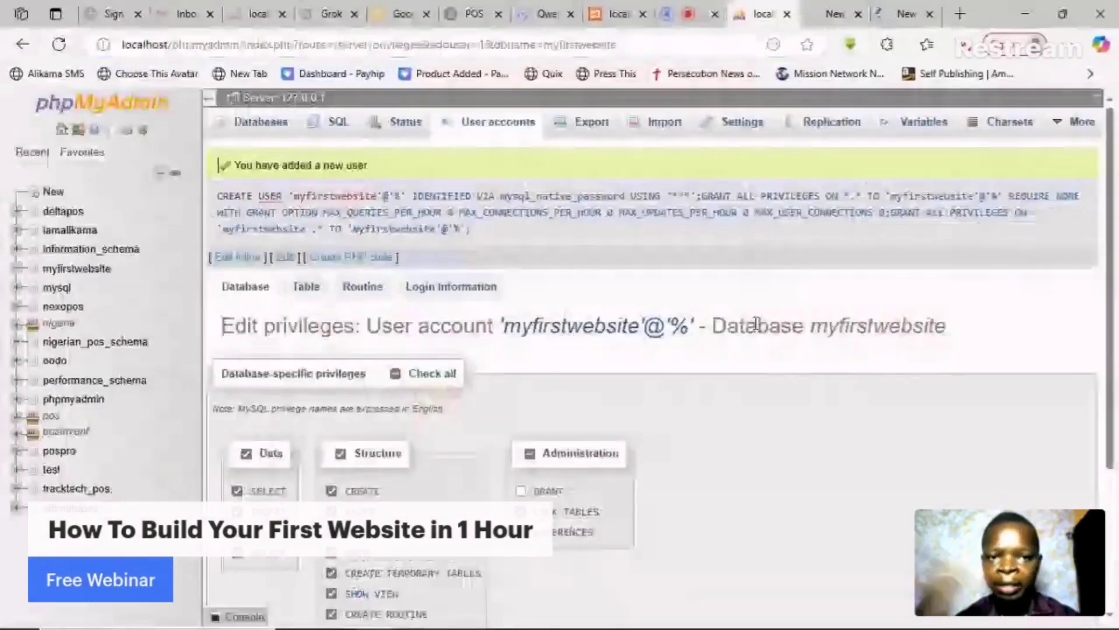
left_click(826, 8)
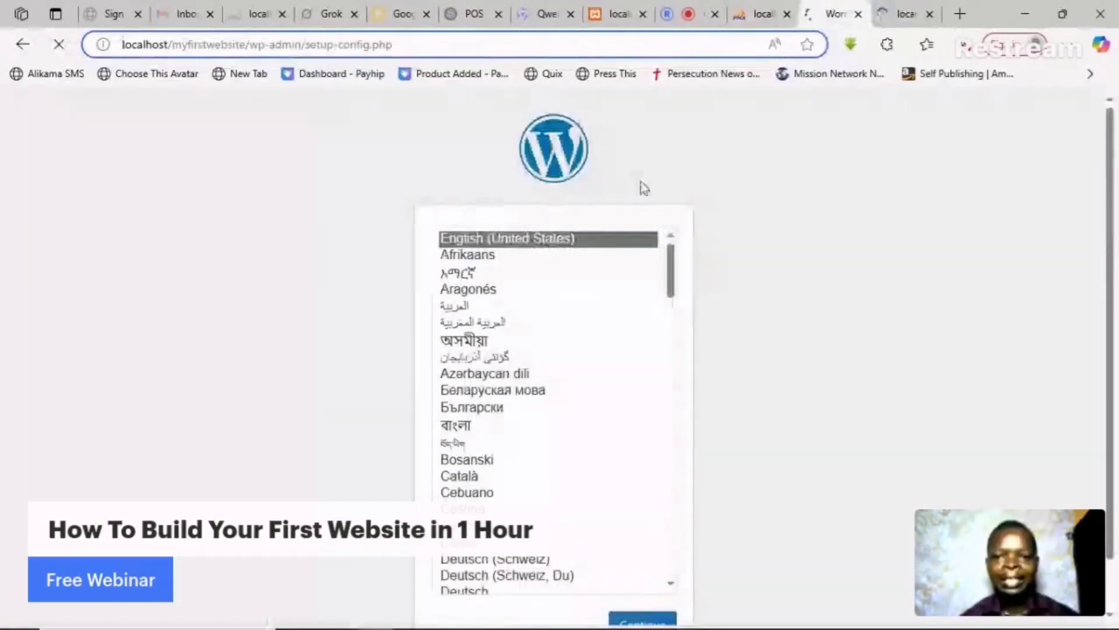
- Keep English (United States) as the setup language and continue
left_click(537, 240)
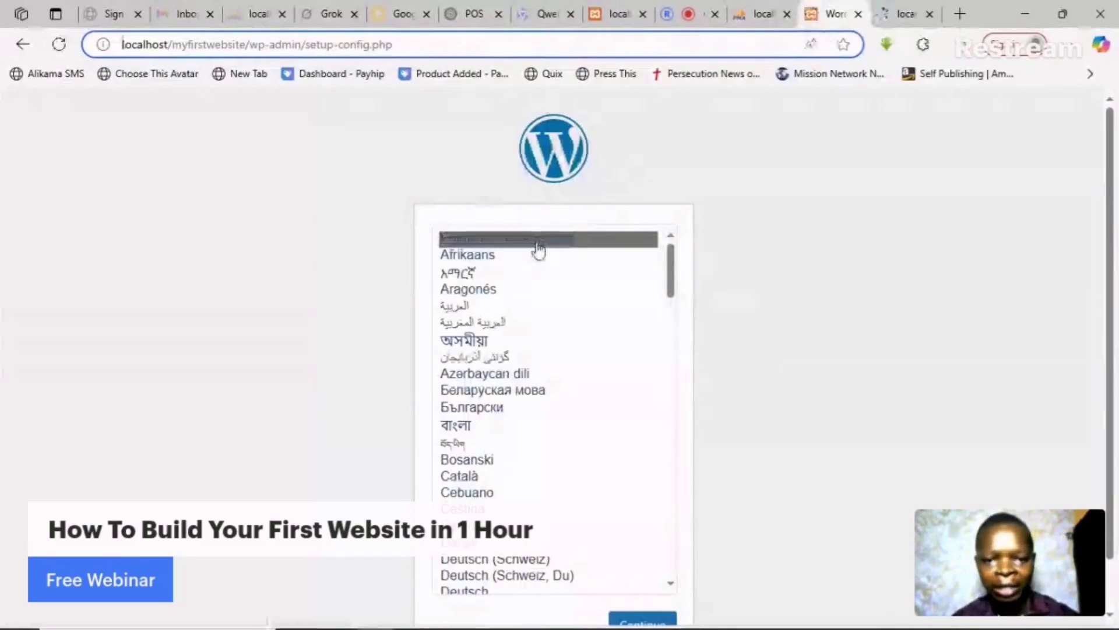
left_click(536, 249)
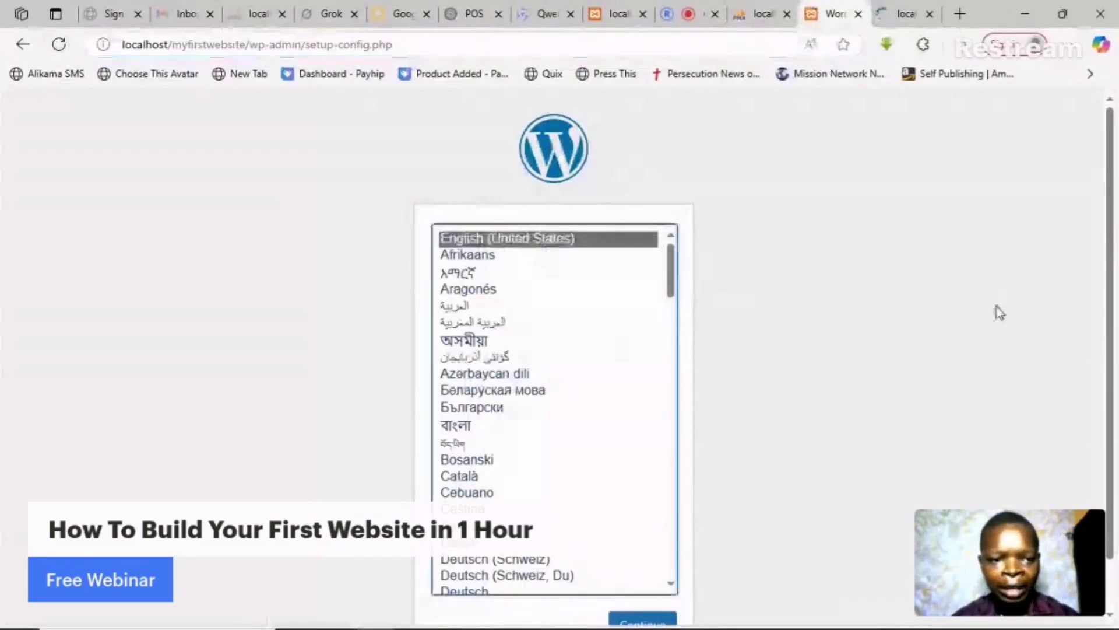
left_click_drag(1110, 454, 1110, 500)
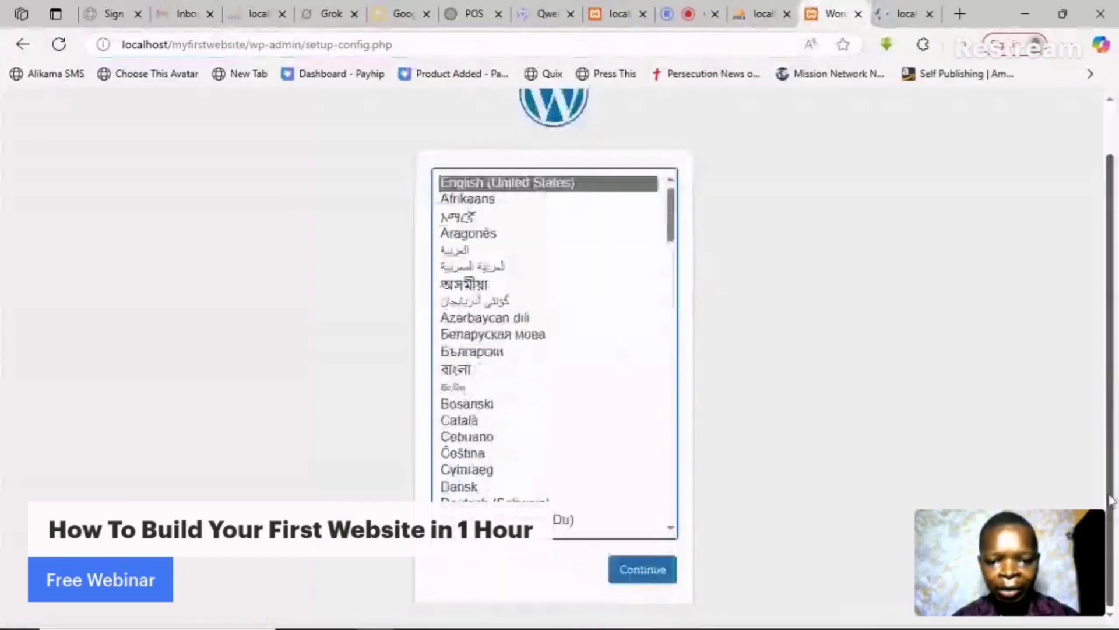
left_click(642, 570)
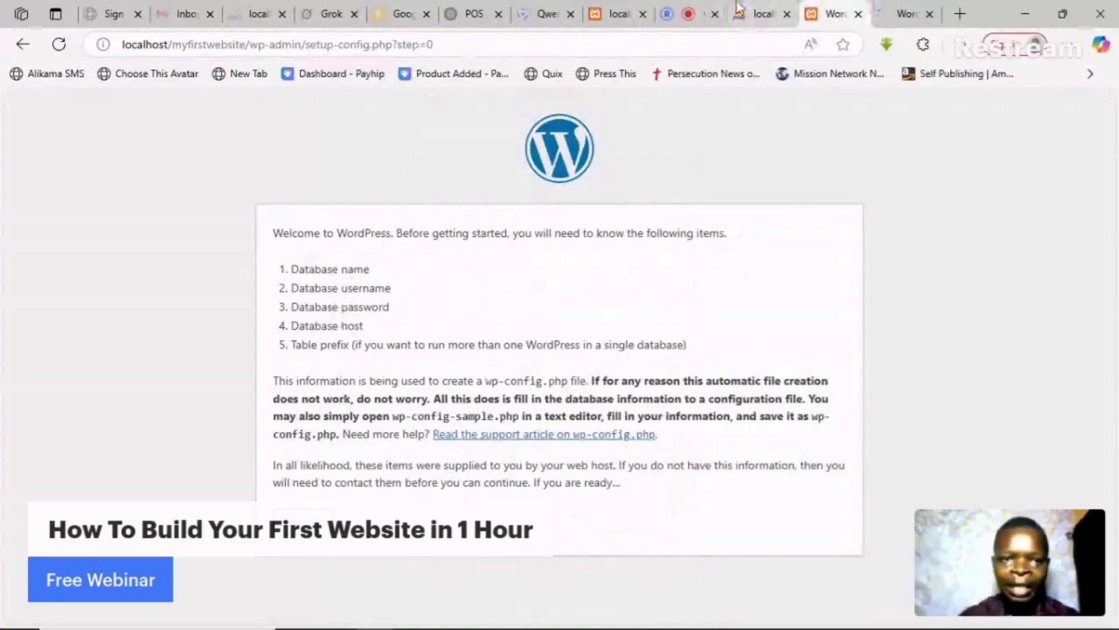
- Check the database details in phpMyAdmin, then proceed from the welcome page to the database form
left_click(760, 10)
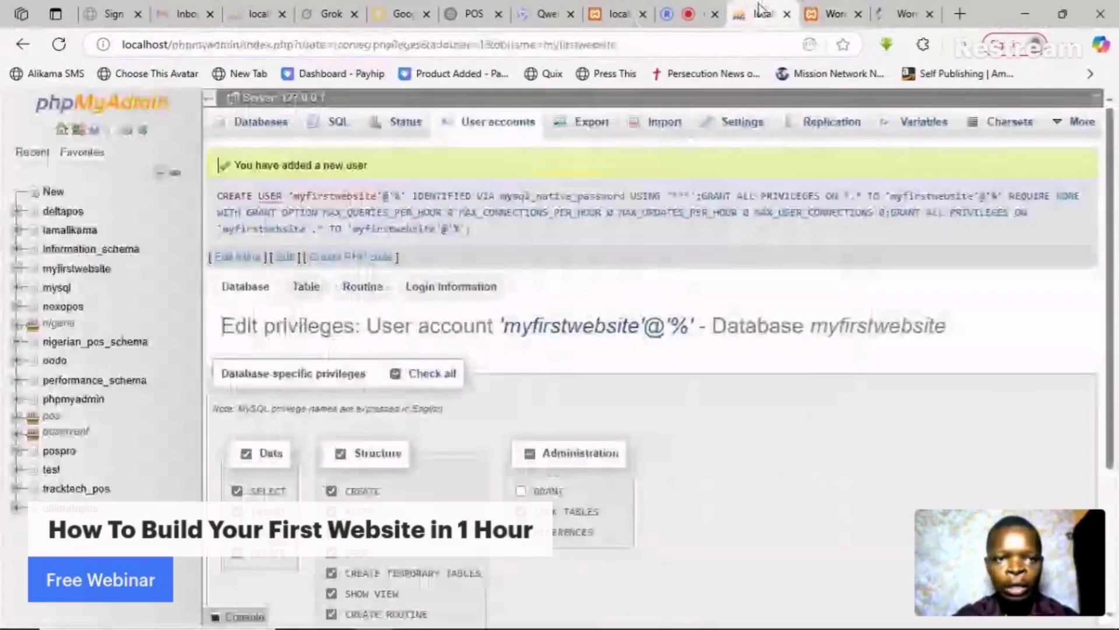
left_click(900, 6)
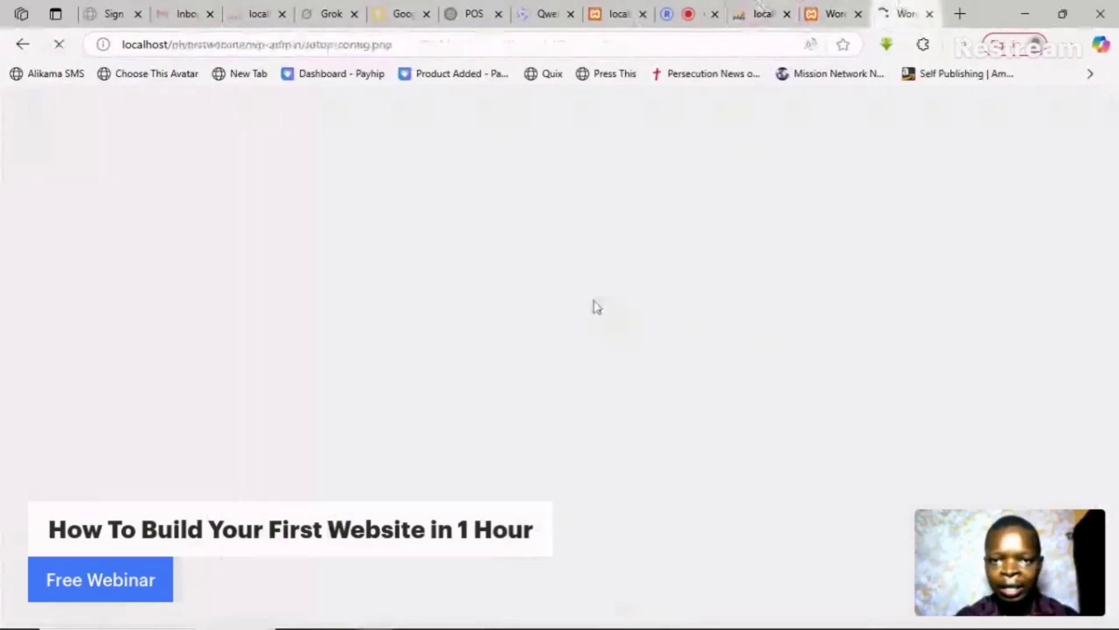
left_click(837, 7)
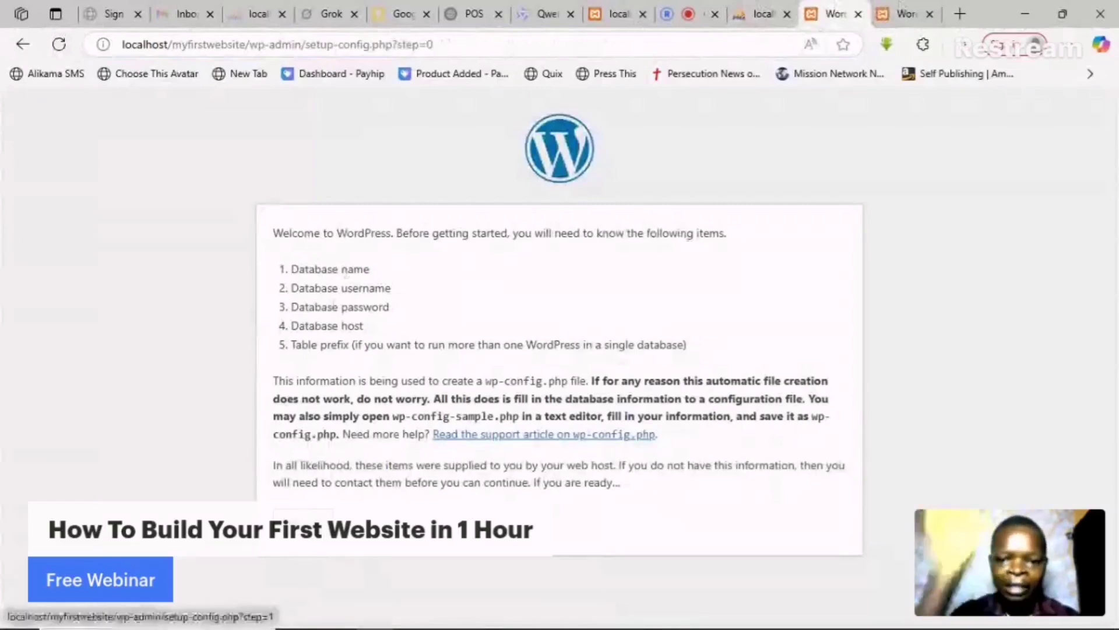
left_click(303, 515)
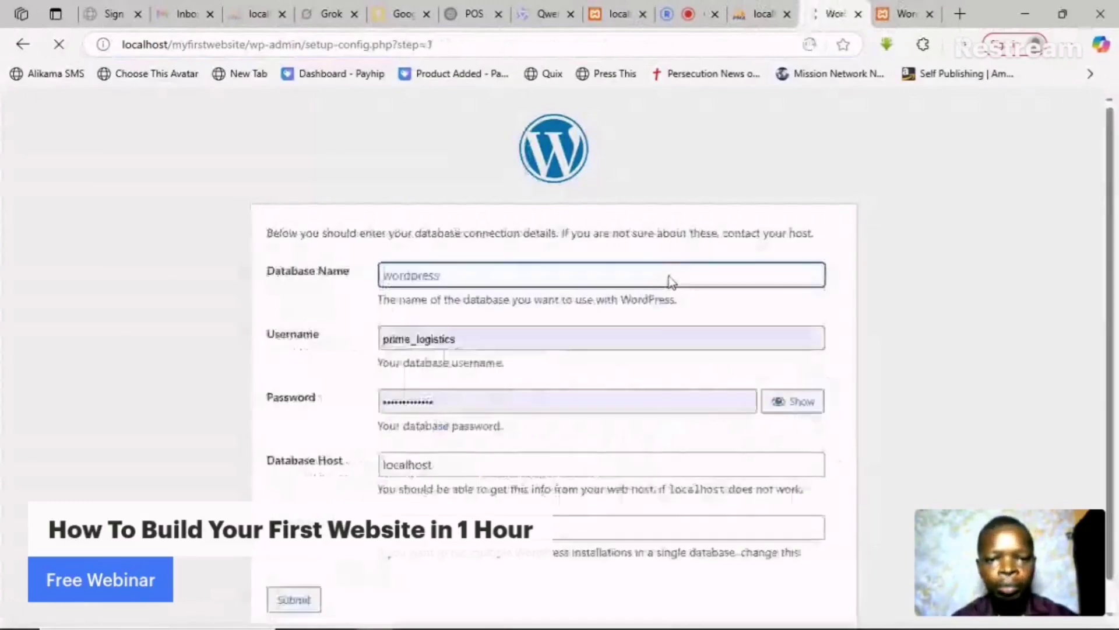
- Look up the available database names in phpMyAdmin's database list
left_click(616, 279)
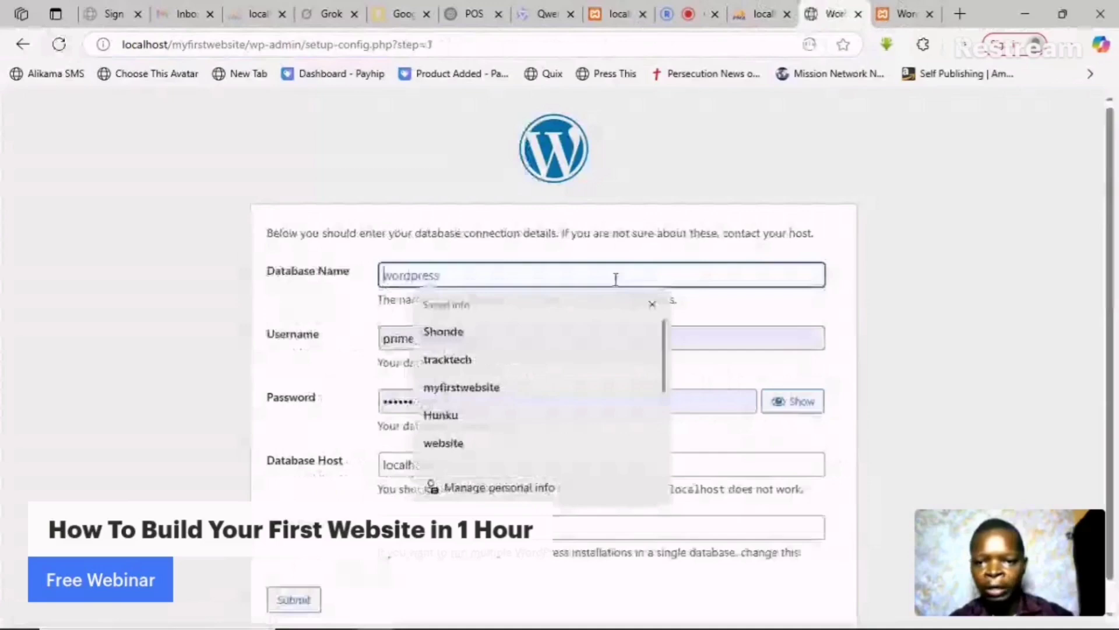
key("Escape")
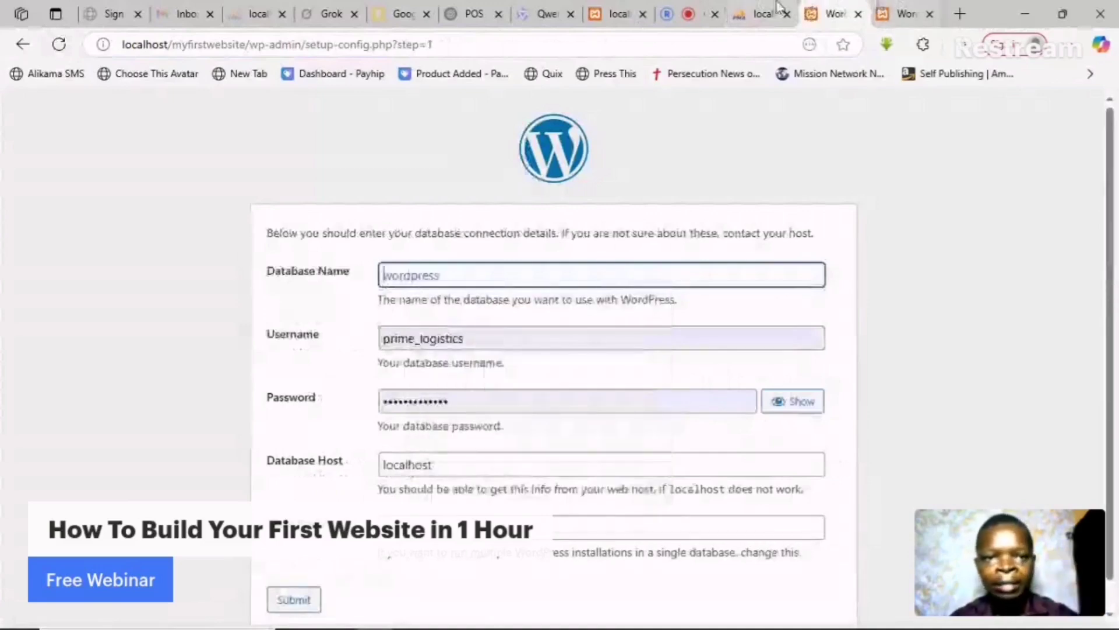
left_click(761, 14)
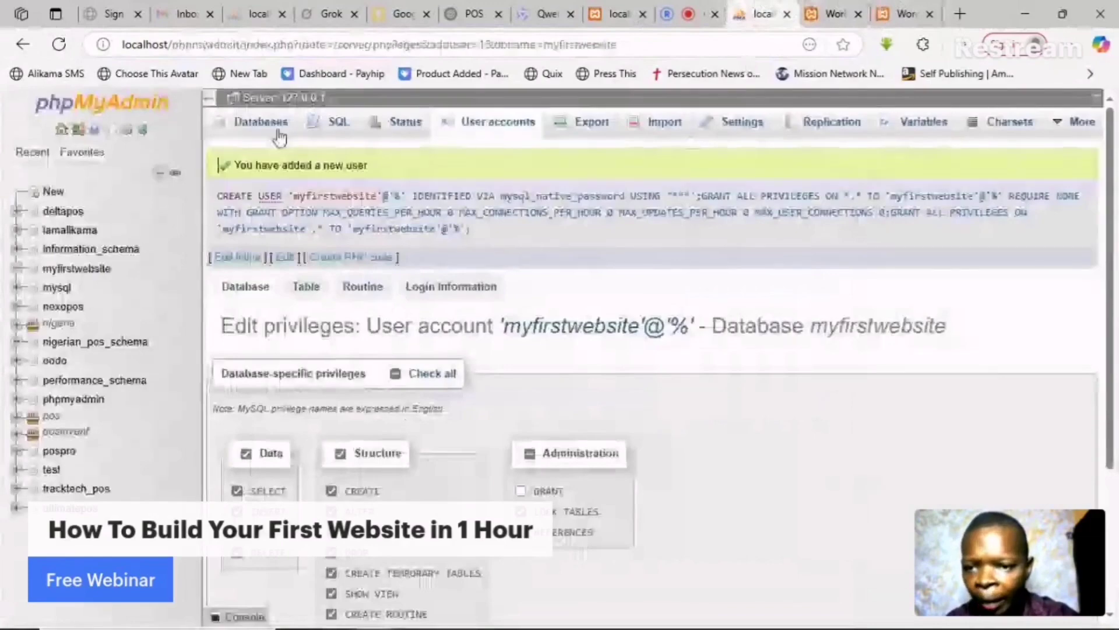
left_click(259, 123)
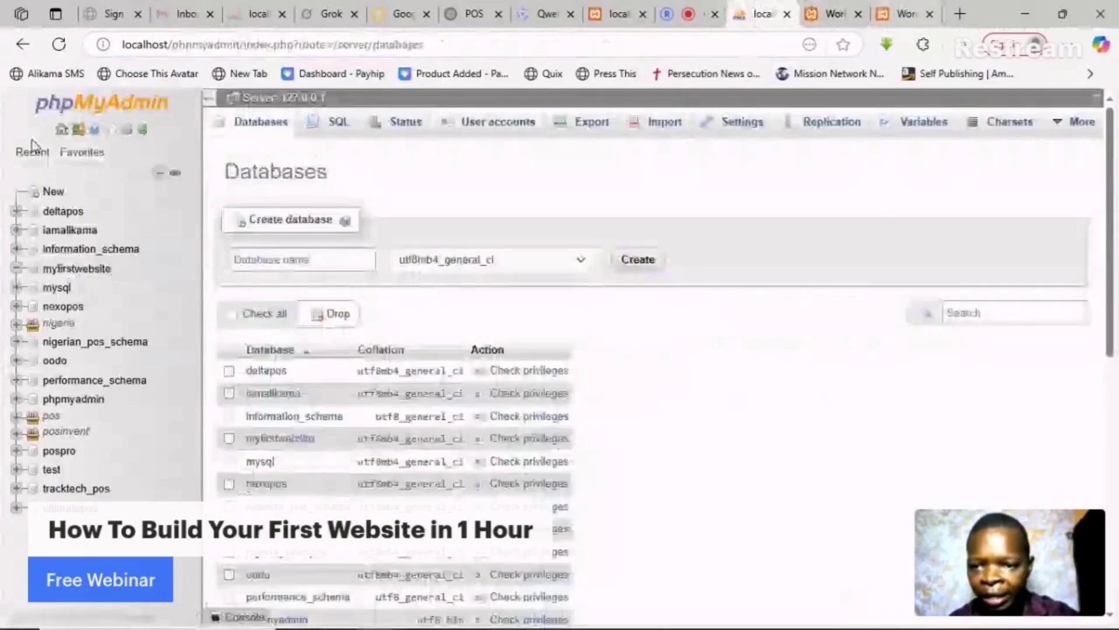
left_click(814, 15)
- Enter database name and username myfirstwebsite plus the database password, keep host localhost, and submit
type("m")
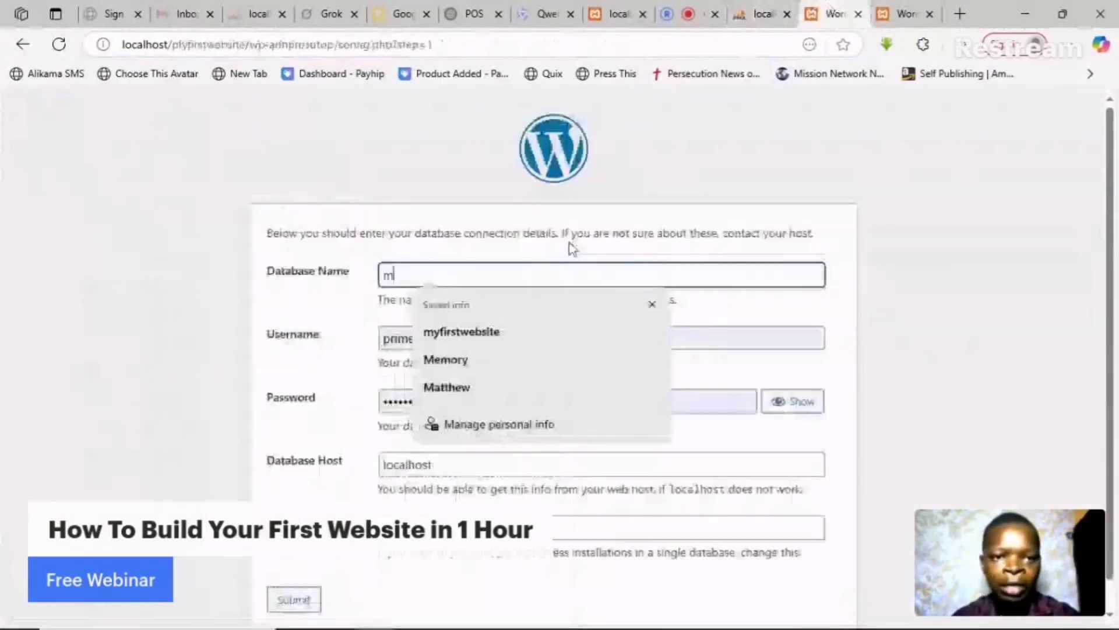
type("yfirstwebsite")
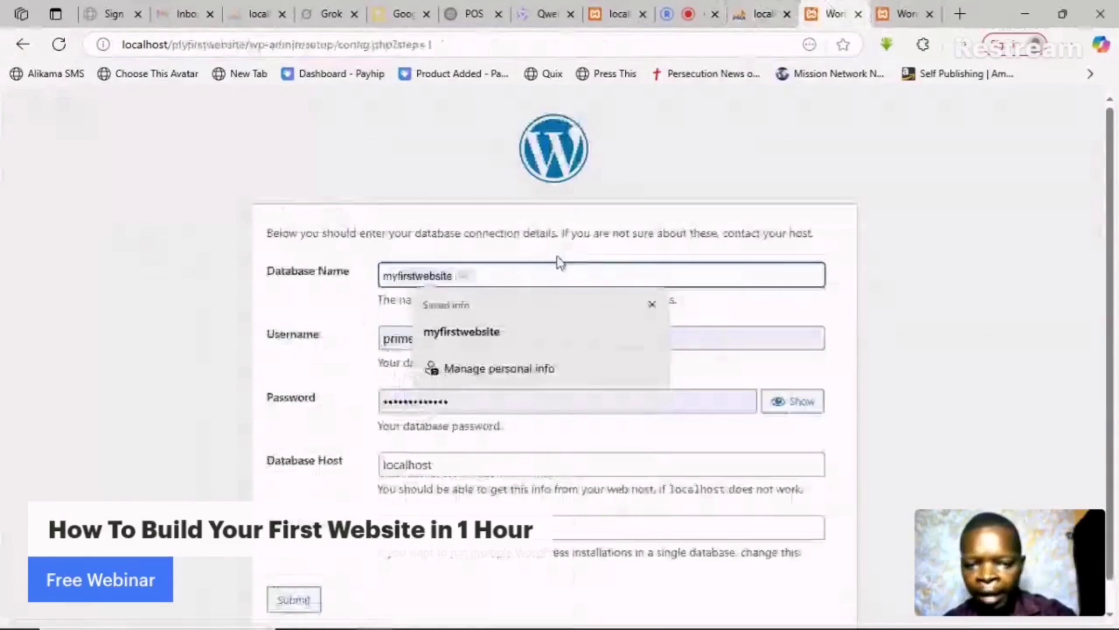
key("Tab")
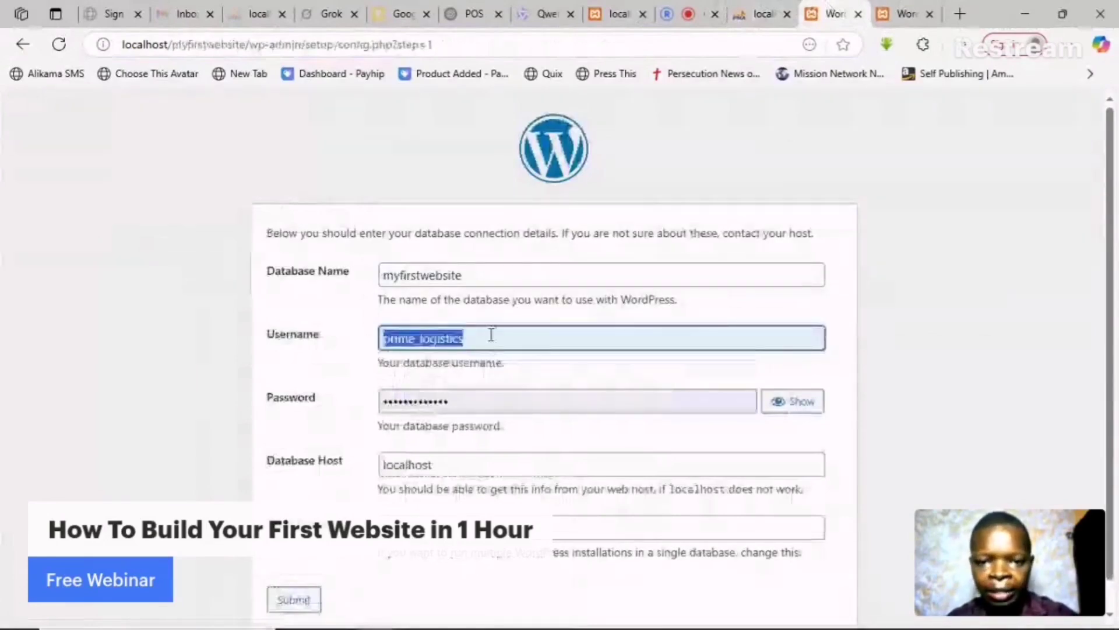
type("myfirstwebsite")
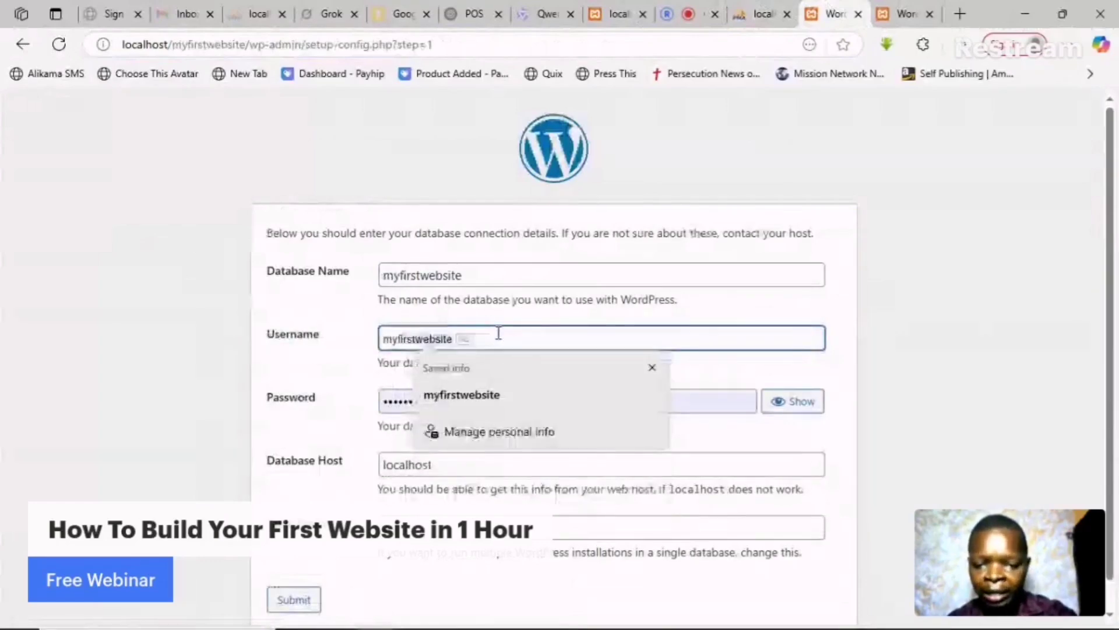
key("Escape")
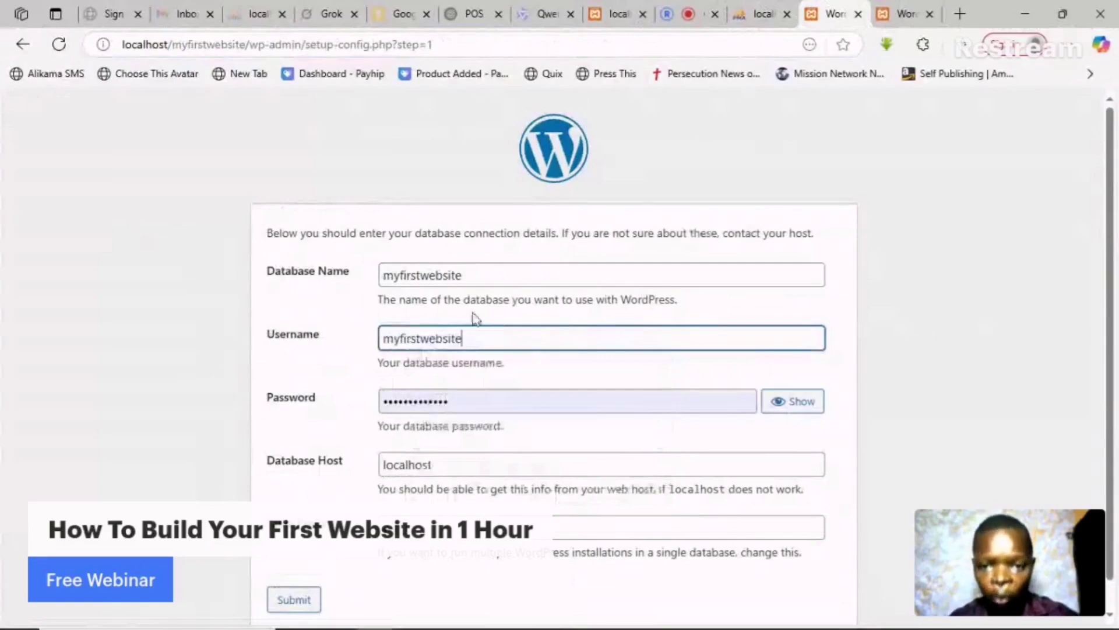
left_click(531, 400)
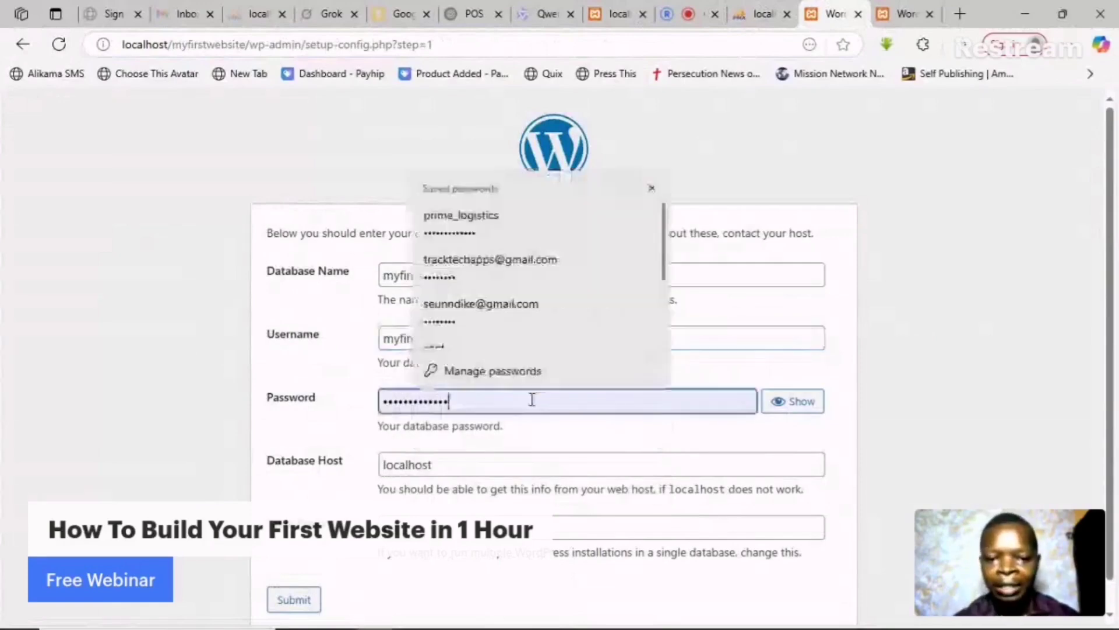
key("BackSpace")
key("BackSpace")
key("BackSpace")
key("BackSpace")
key("BackSpace")
key("BackSpace")
key("BackSpace")
key("BackSpace")
key("BackSpace")
key("BackSpace")
key("BackSpace")
key("BackSpace")
key("BackSpace")
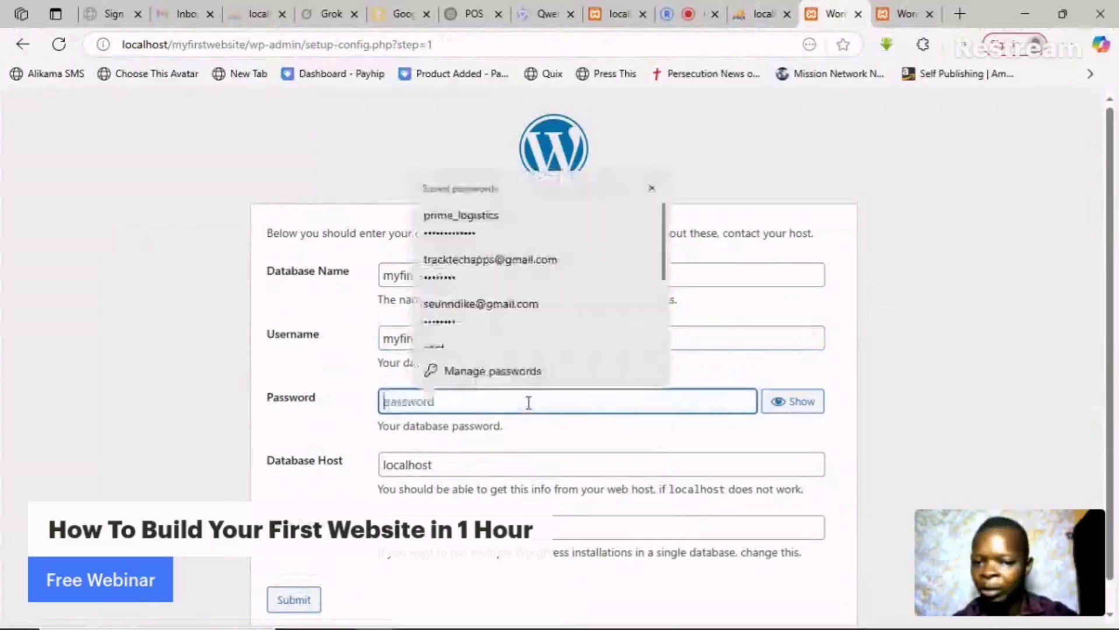
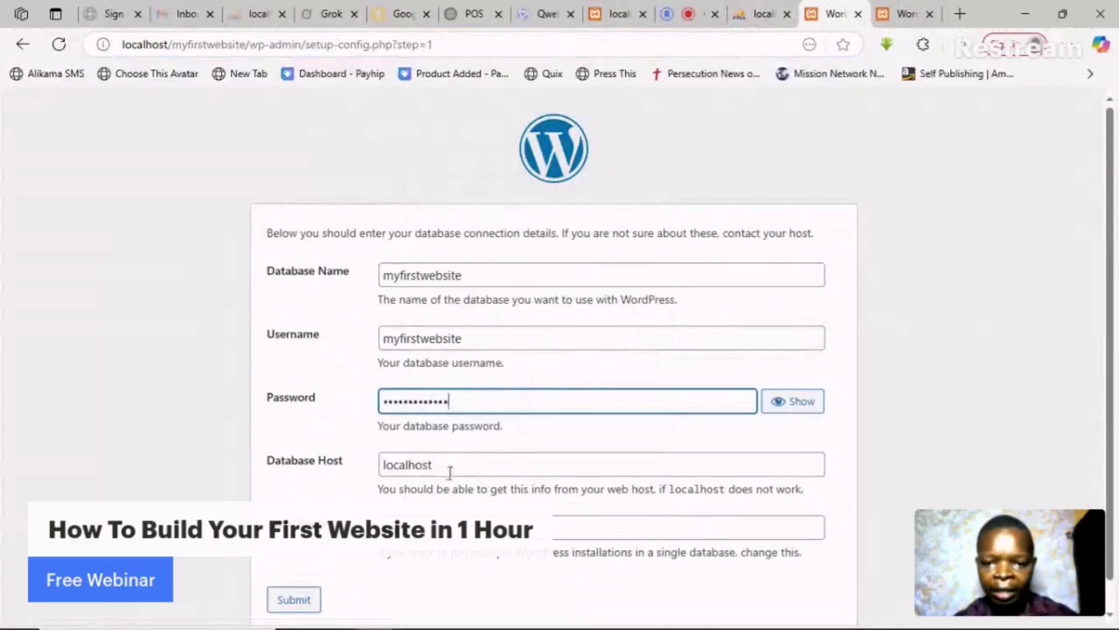
left_click(456, 464)
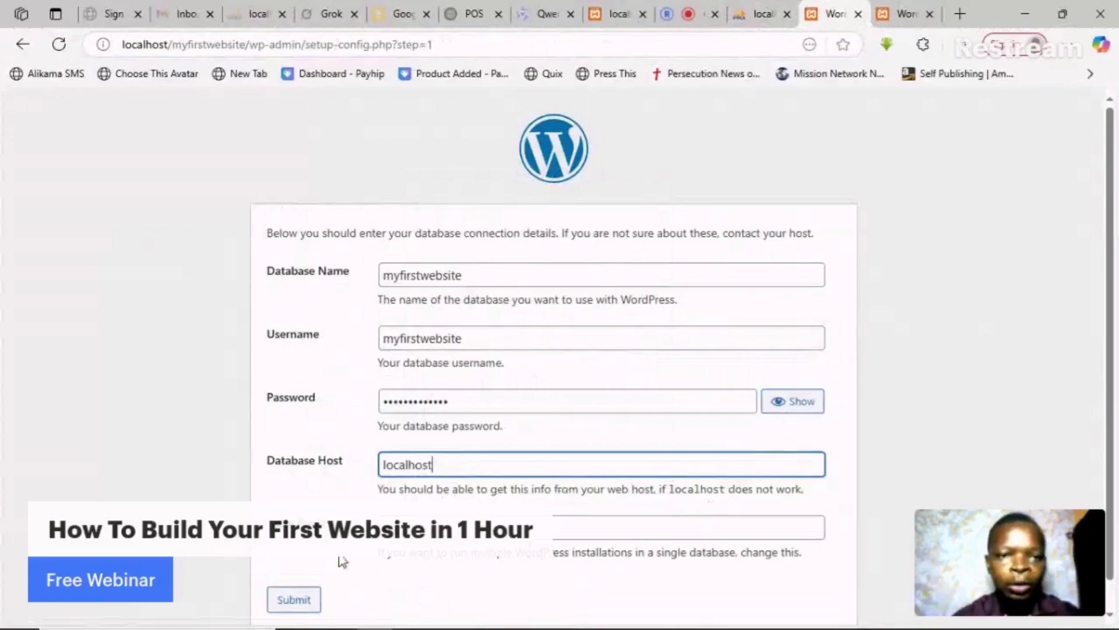
left_click(294, 599)
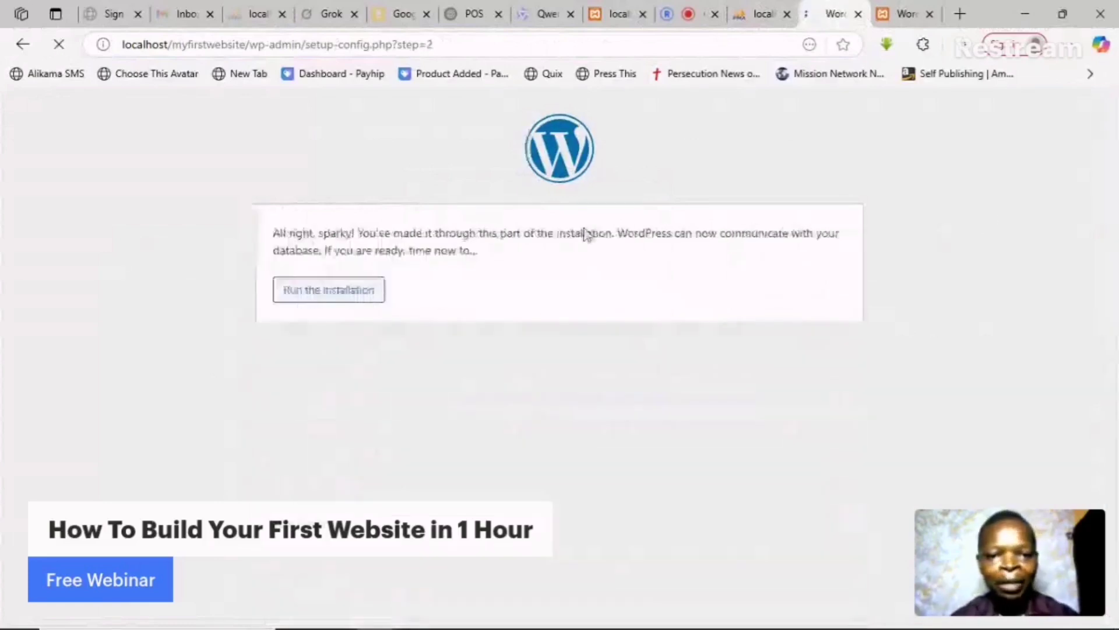
- Dismiss the save-password prompt, run the installation, and close the duplicate WordPress tab
left_click(730, 258)
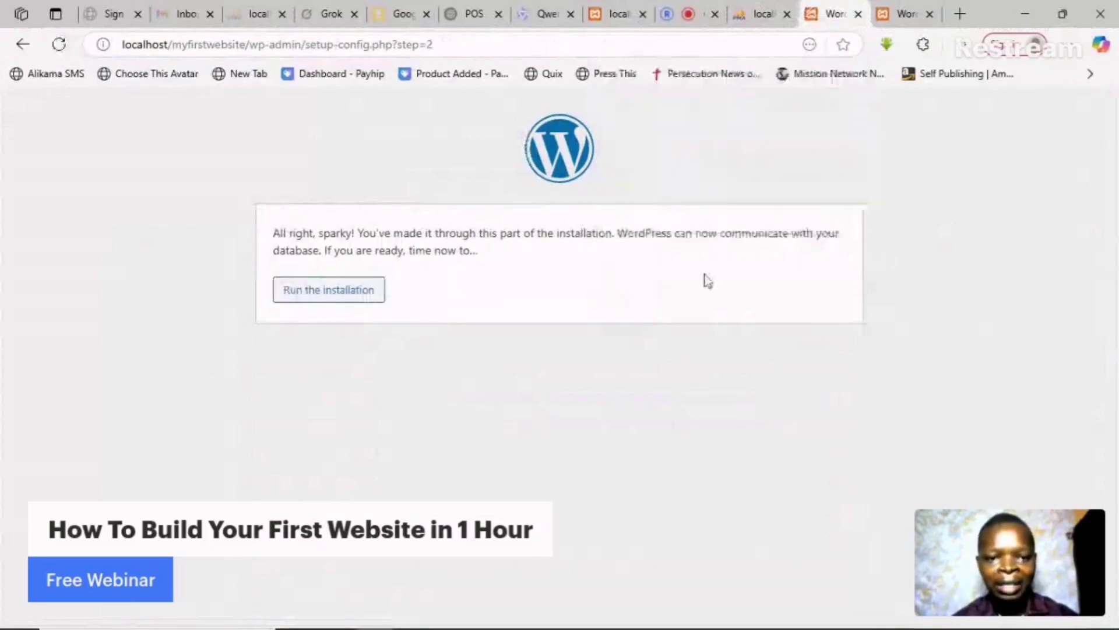
left_click(336, 290)
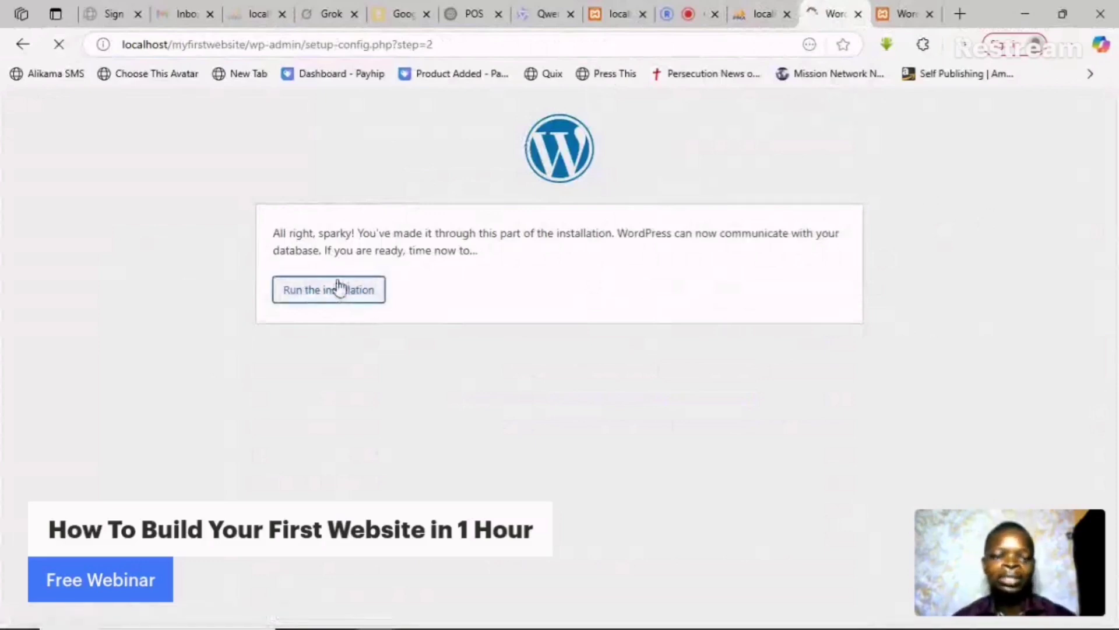
left_click(930, 16)
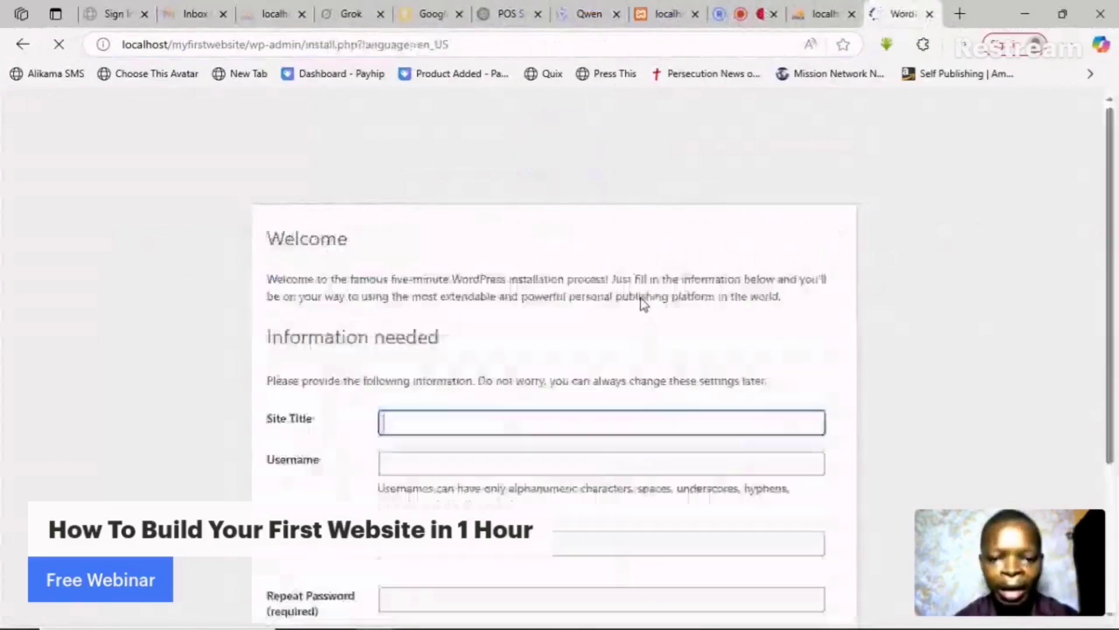
scroll(683, 329, "down", 3)
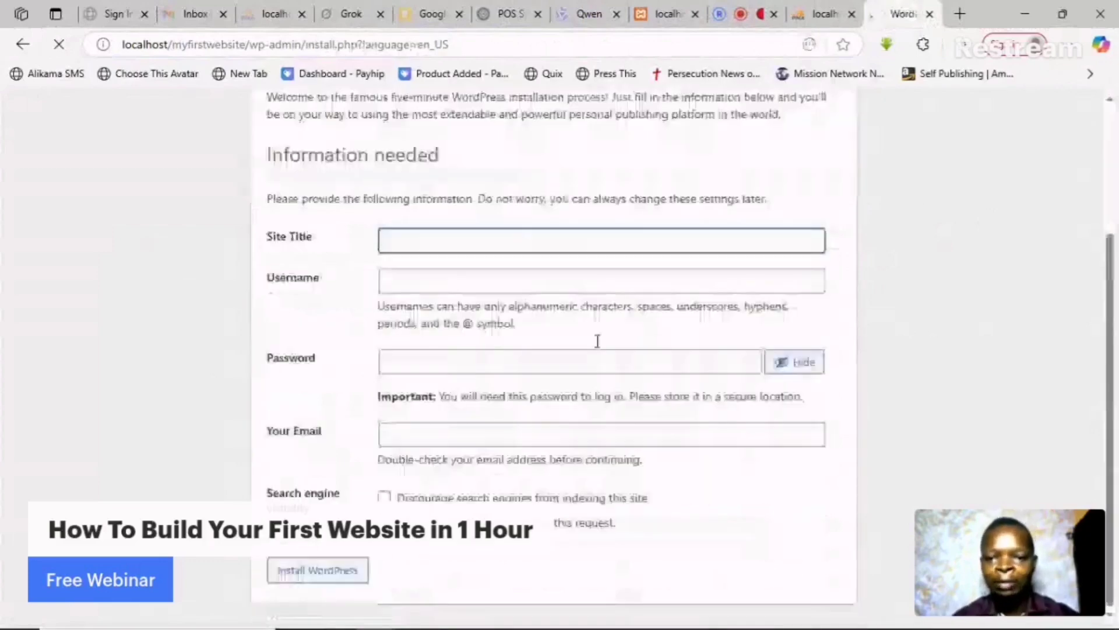
- Enter the site title and the admin username on the installation form
left_click(516, 241)
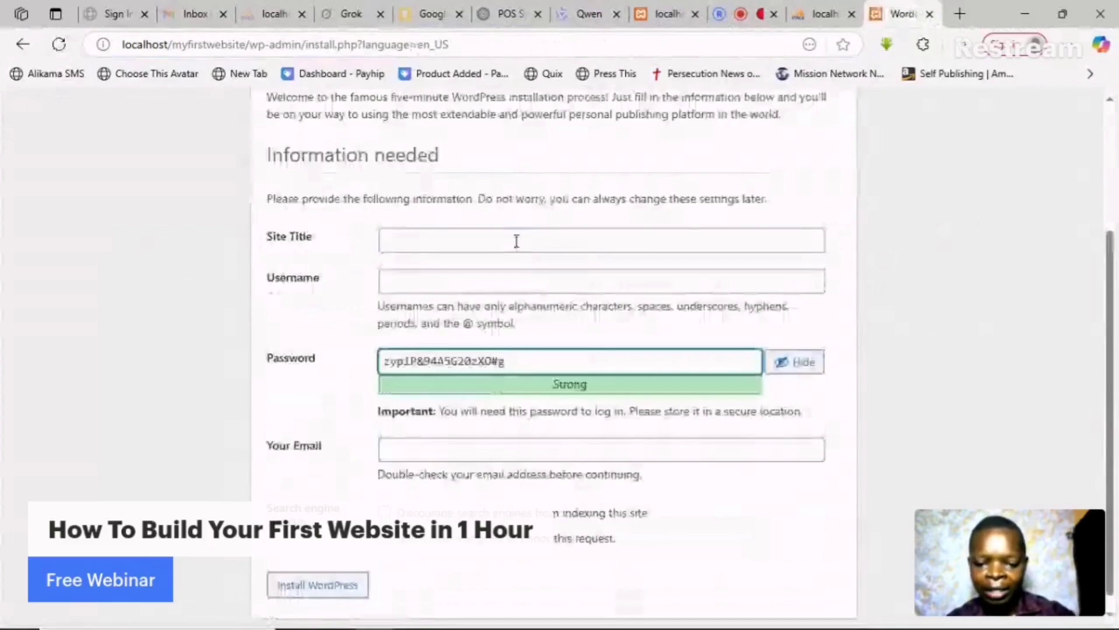
left_click(517, 241)
type("i am Hun")
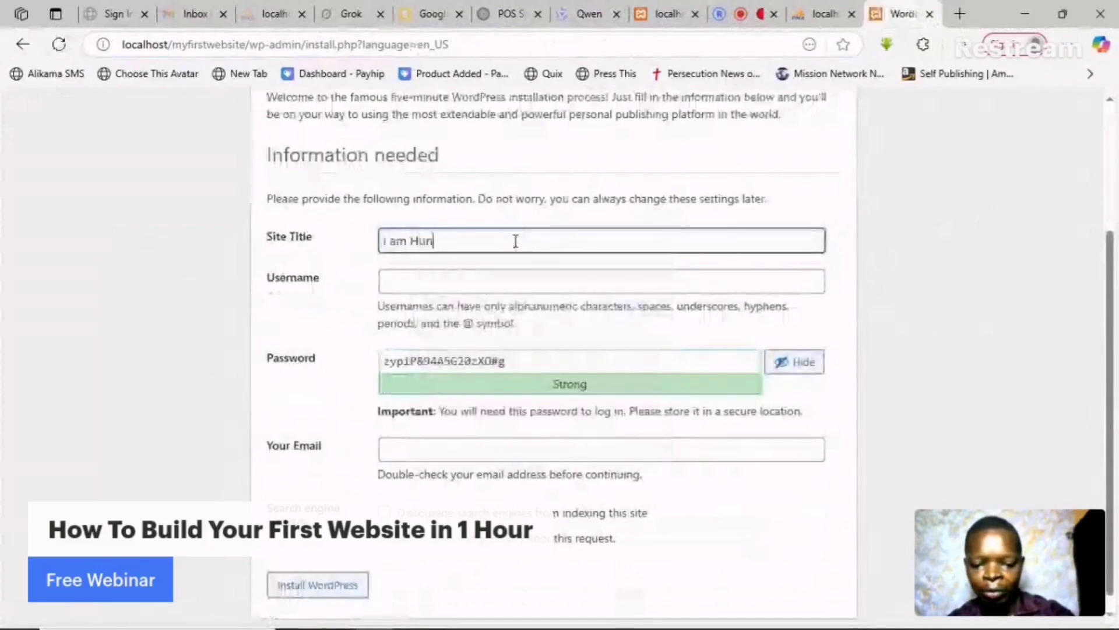
type("k")
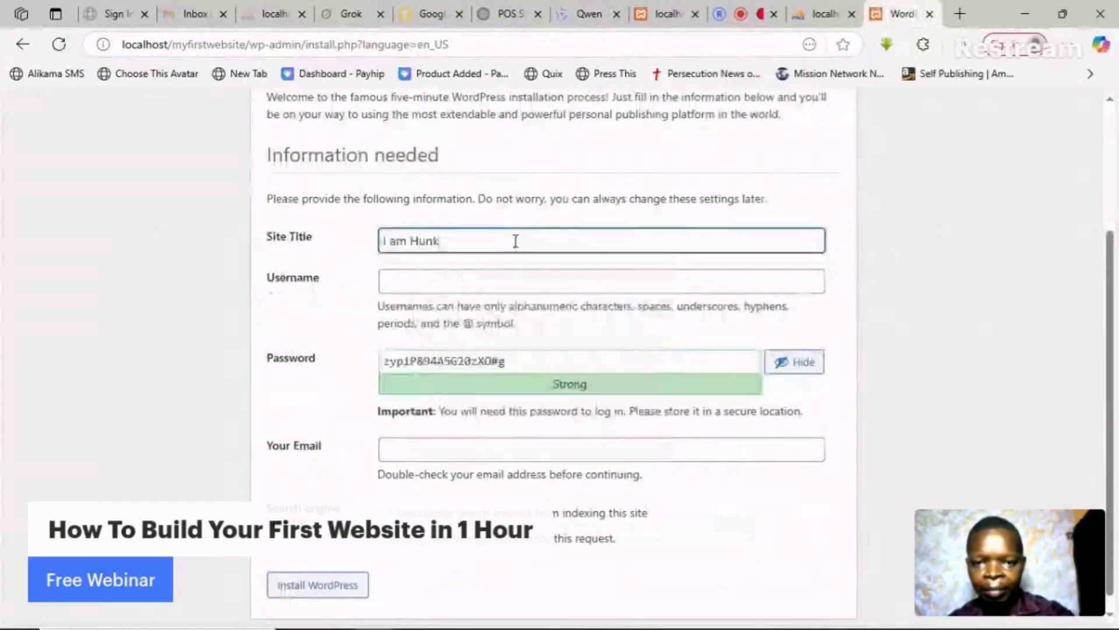
type("u Alikama")
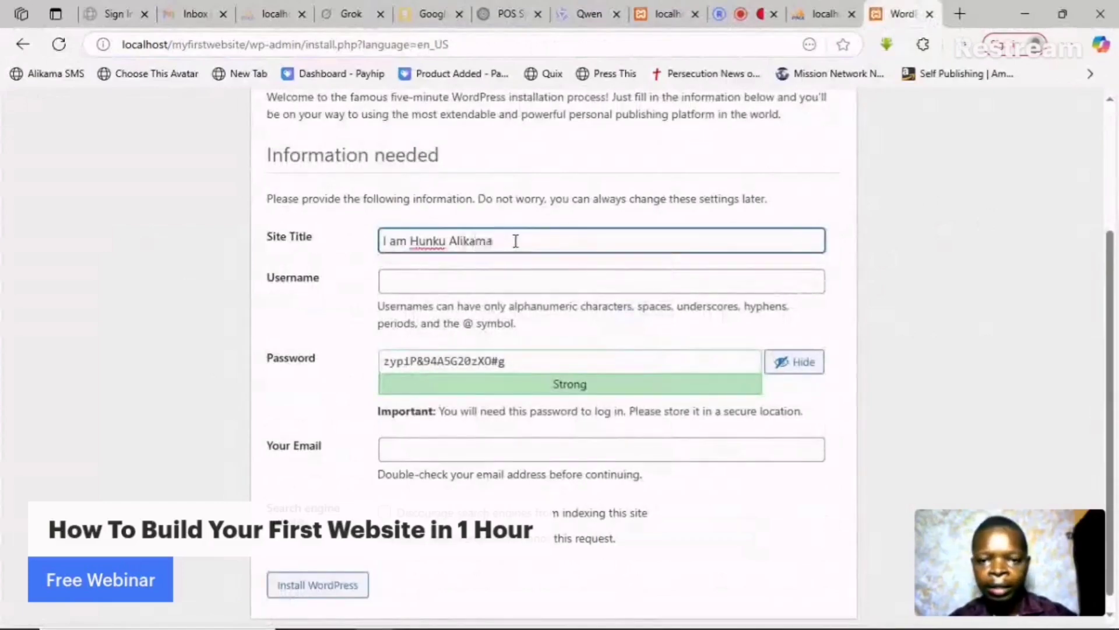
left_click(501, 280)
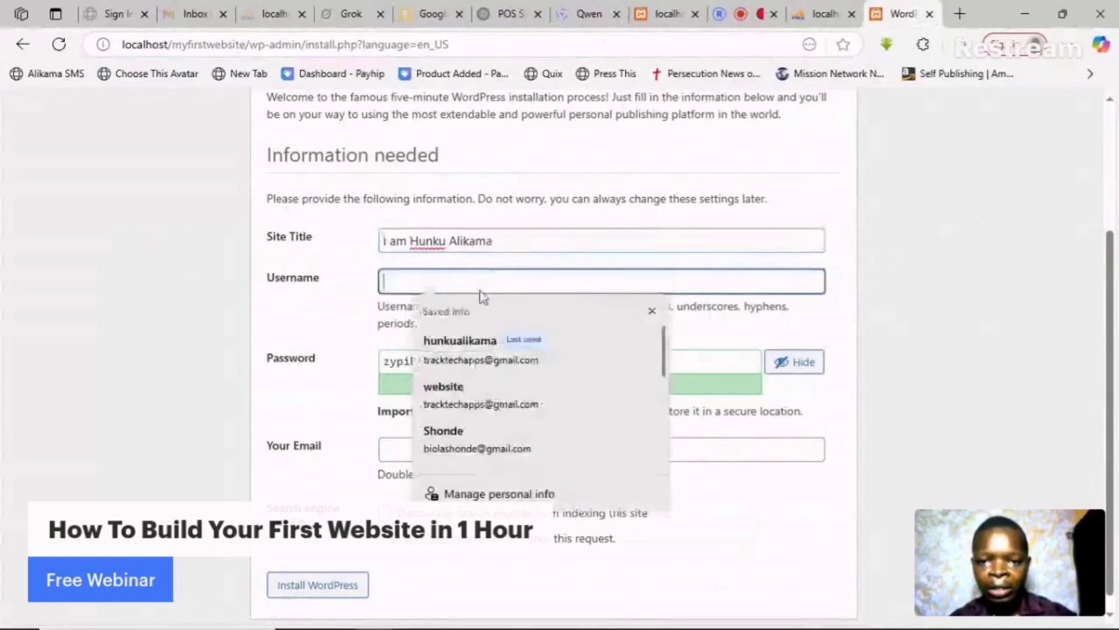
left_click(465, 342)
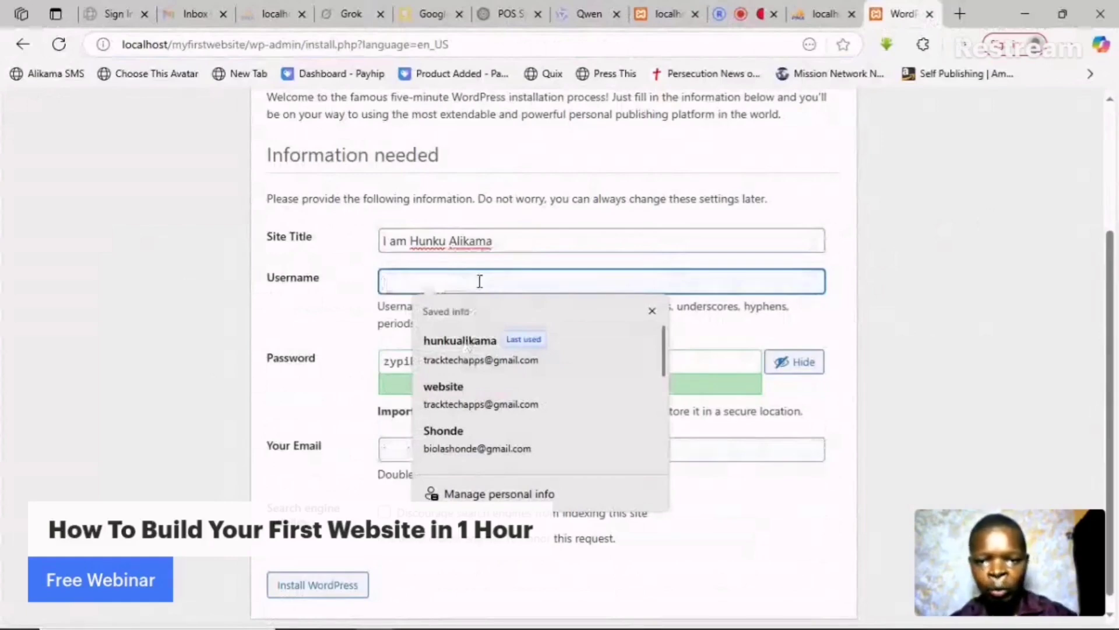
type("iamalikama")
left_click(745, 328)
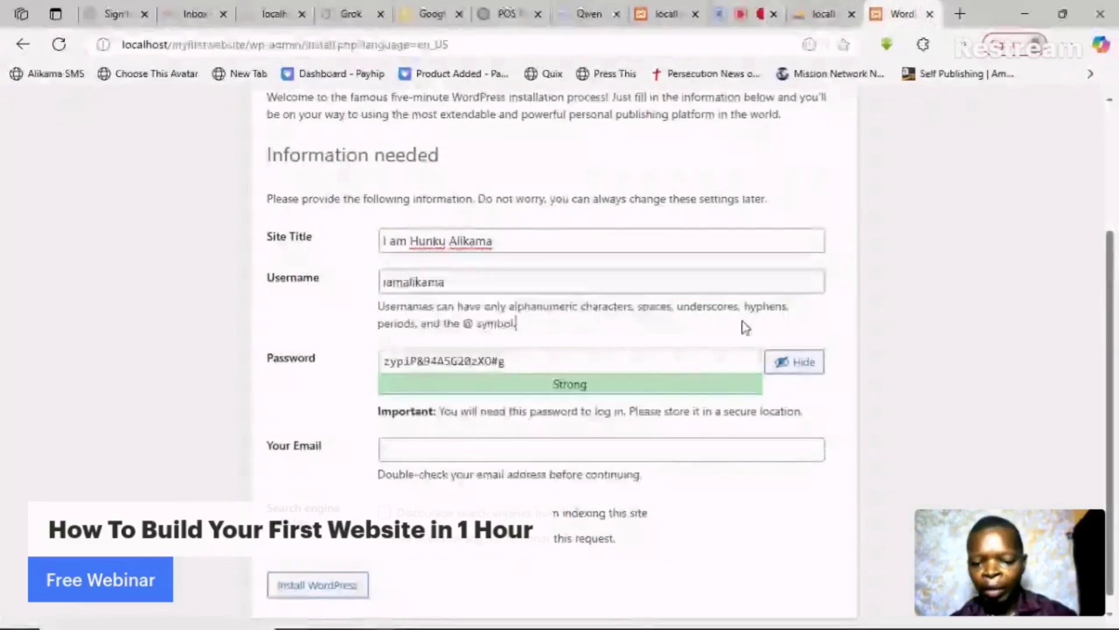
- Replace the generated password with a custom one, fill the admin email, and install WordPress
left_click_drag(505, 361, 390, 365)
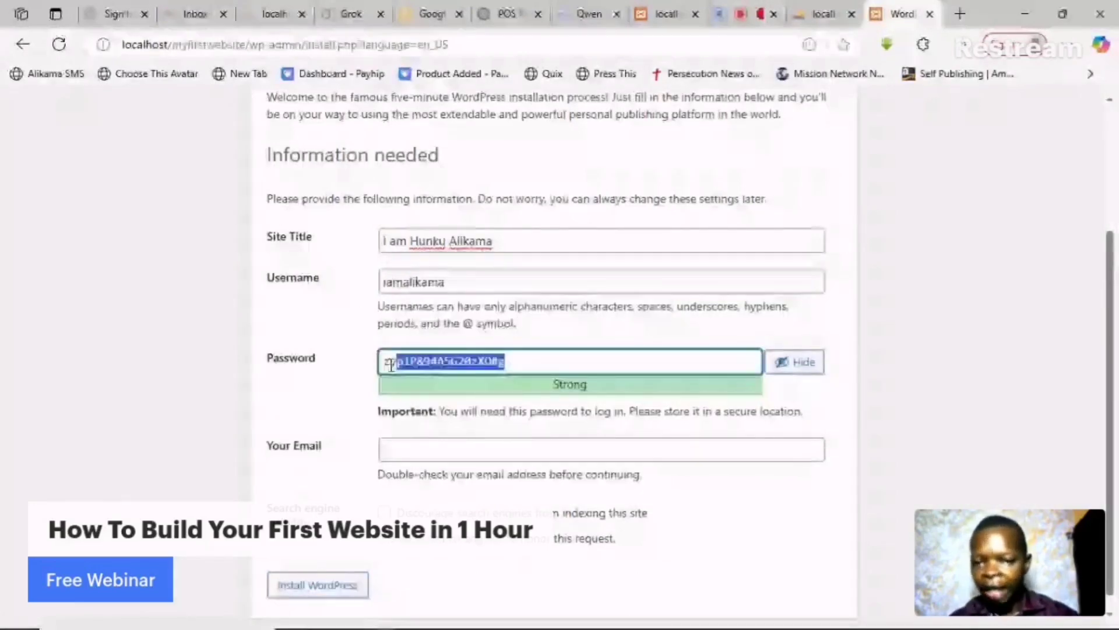
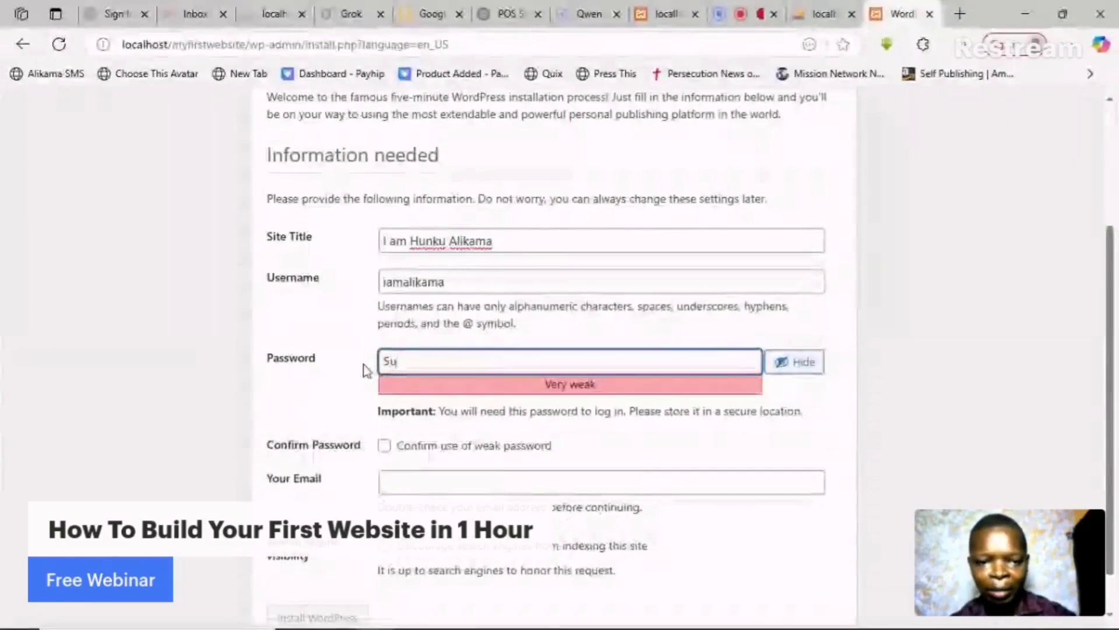
left_click(768, 363)
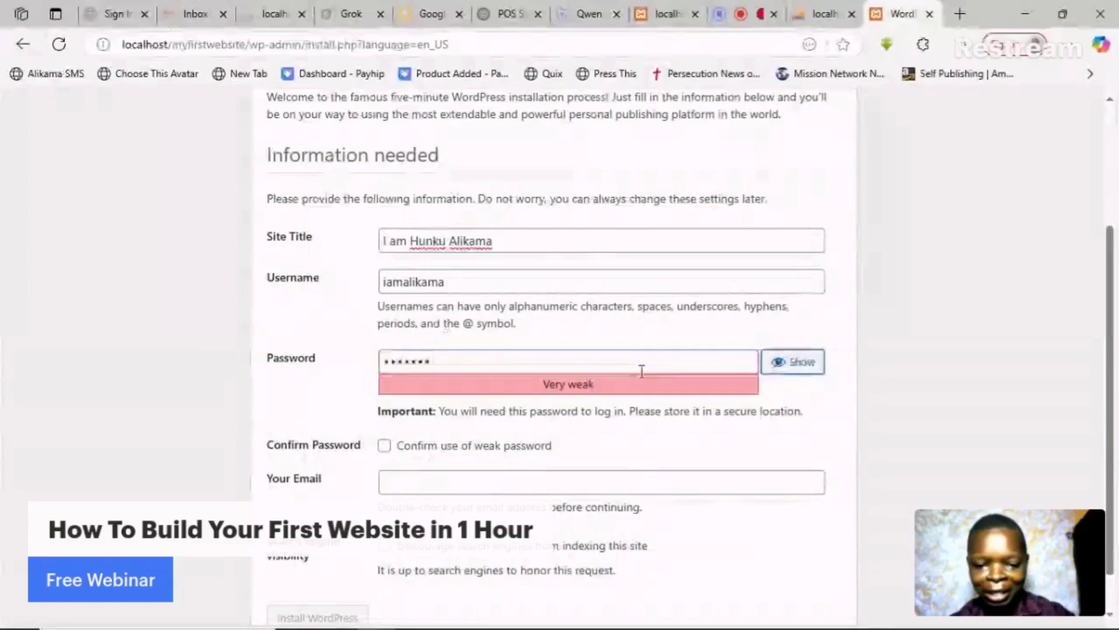
left_click(533, 364)
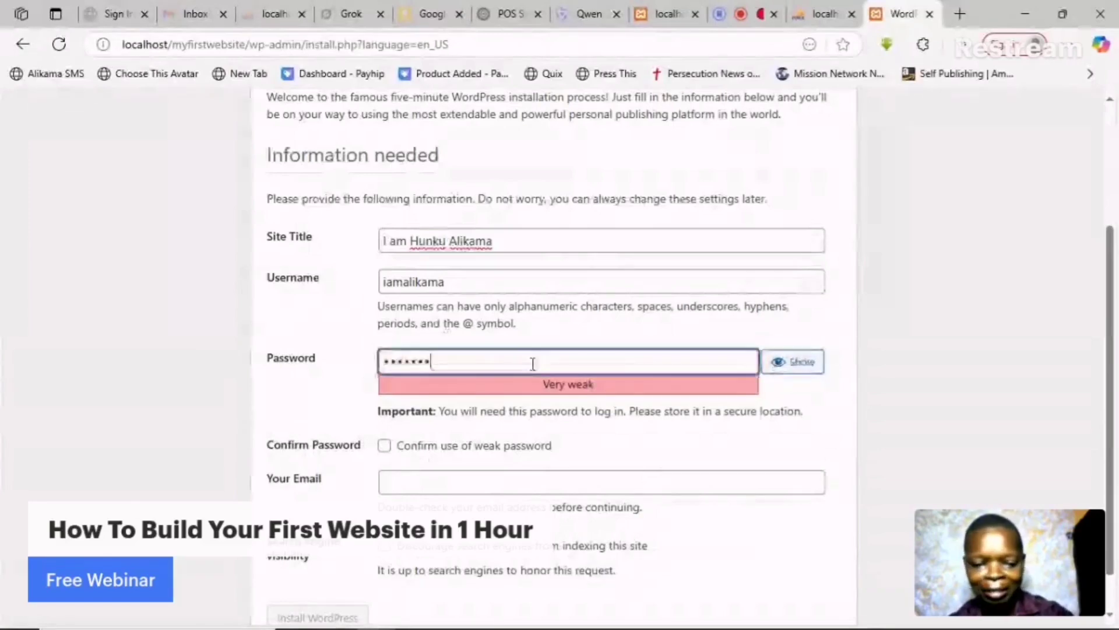
left_click(476, 450)
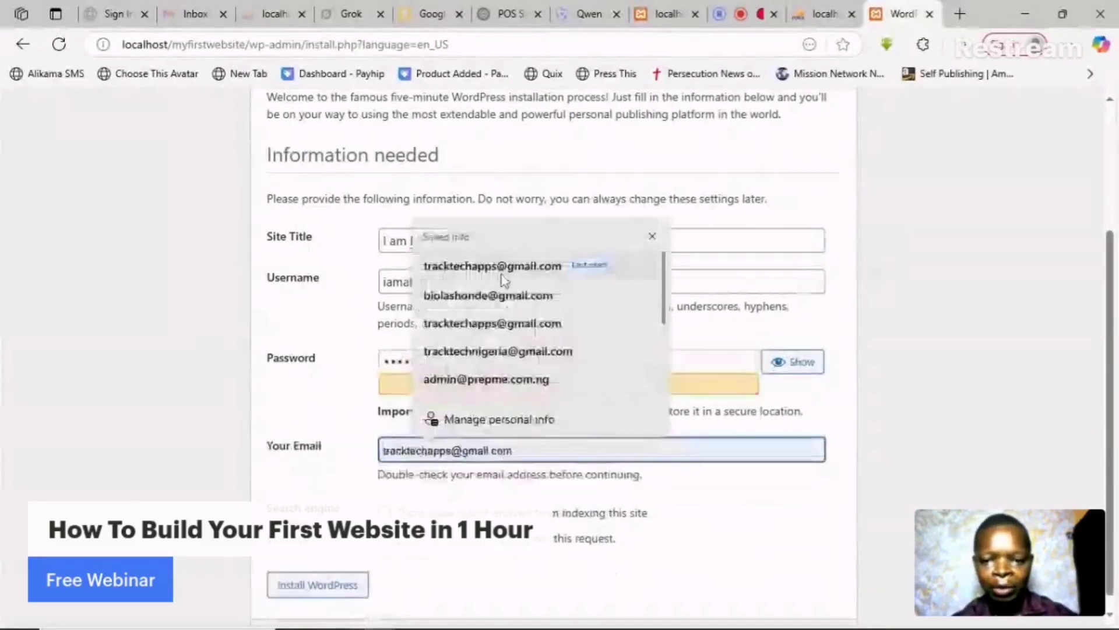
left_click(500, 269)
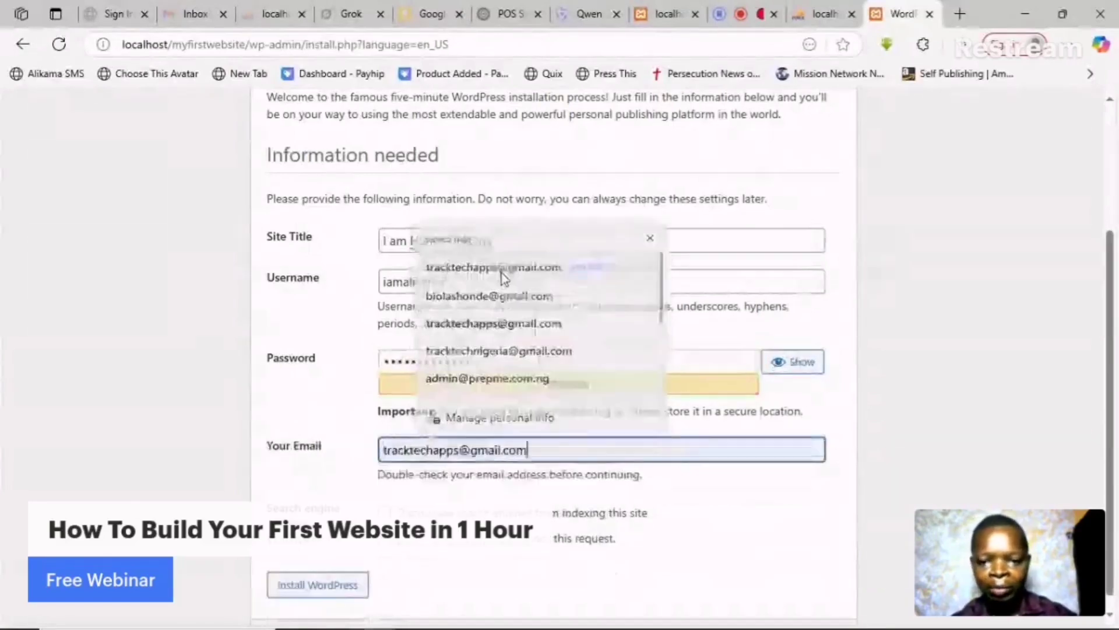
left_click(334, 586)
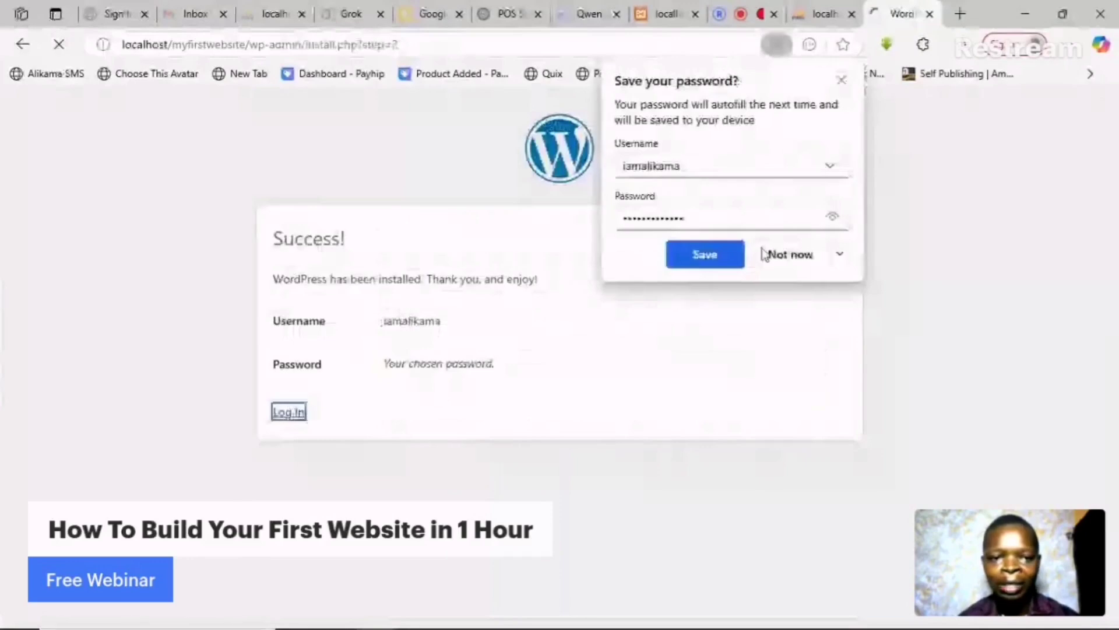
- Decline saving the password and go to the WordPress login page
left_click(833, 217)
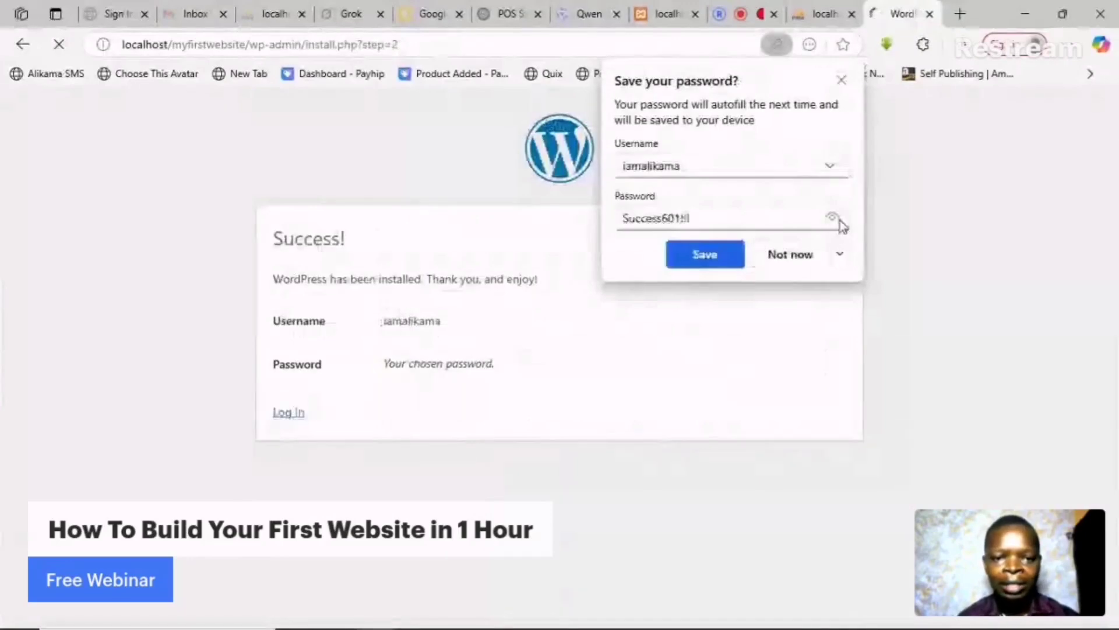
left_click(813, 255)
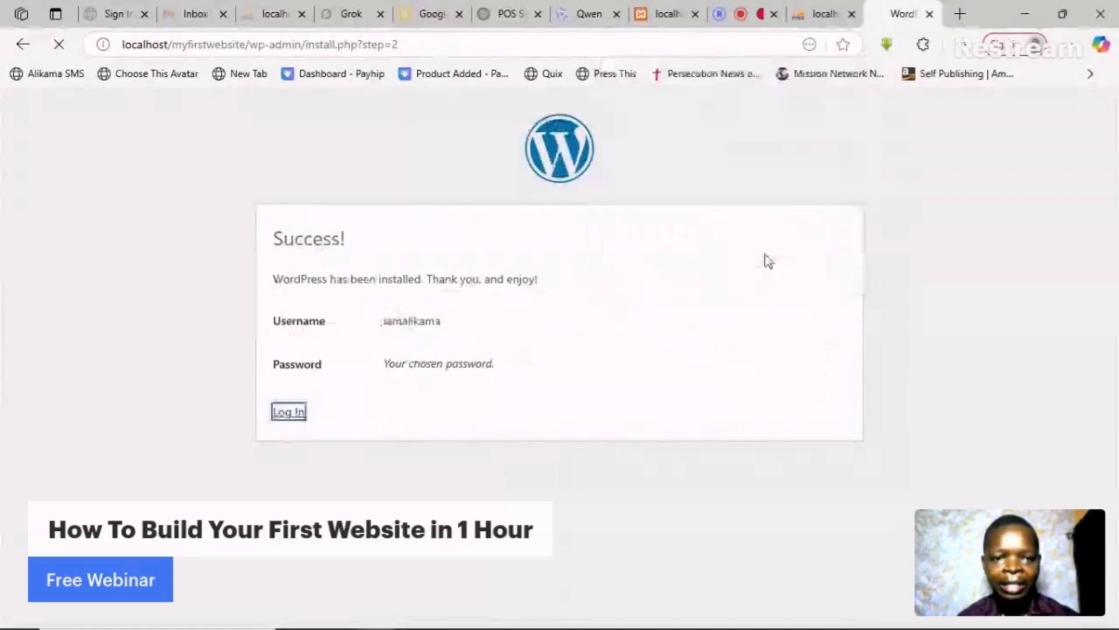
left_click(291, 416)
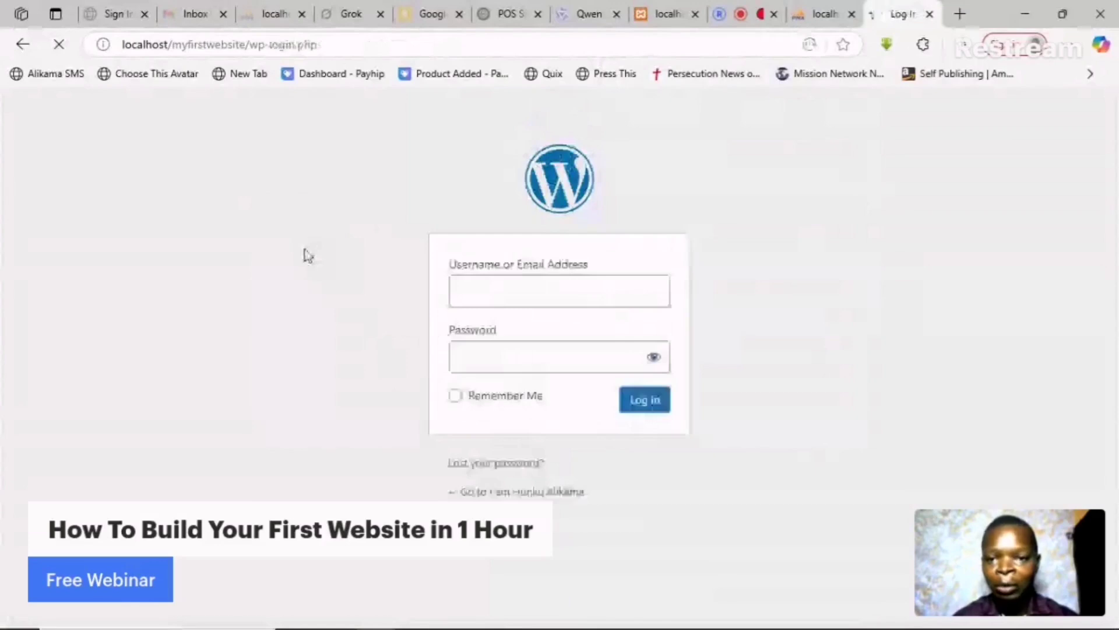
- Correct the mistaken username in the login form and log in to the Dashboard
double_click(554, 290)
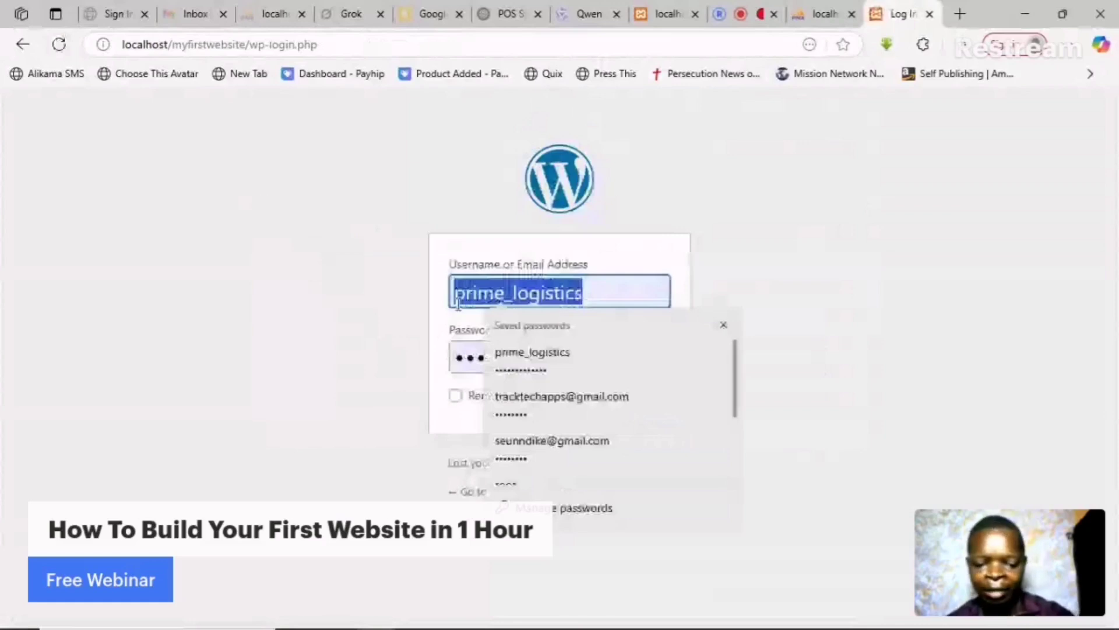
type("iam")
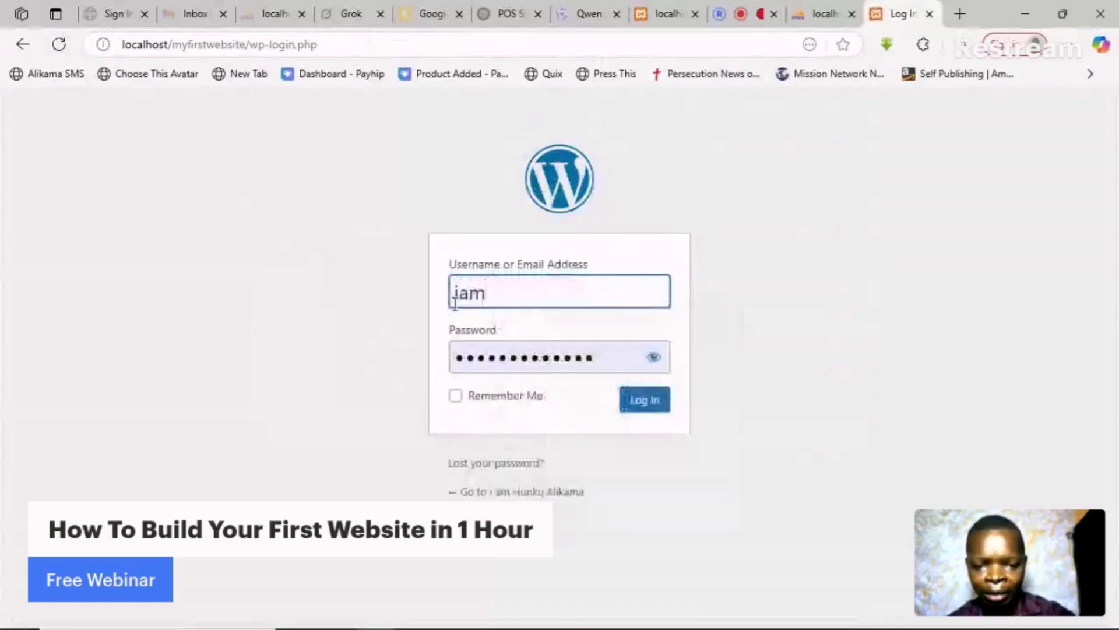
type("hunk")
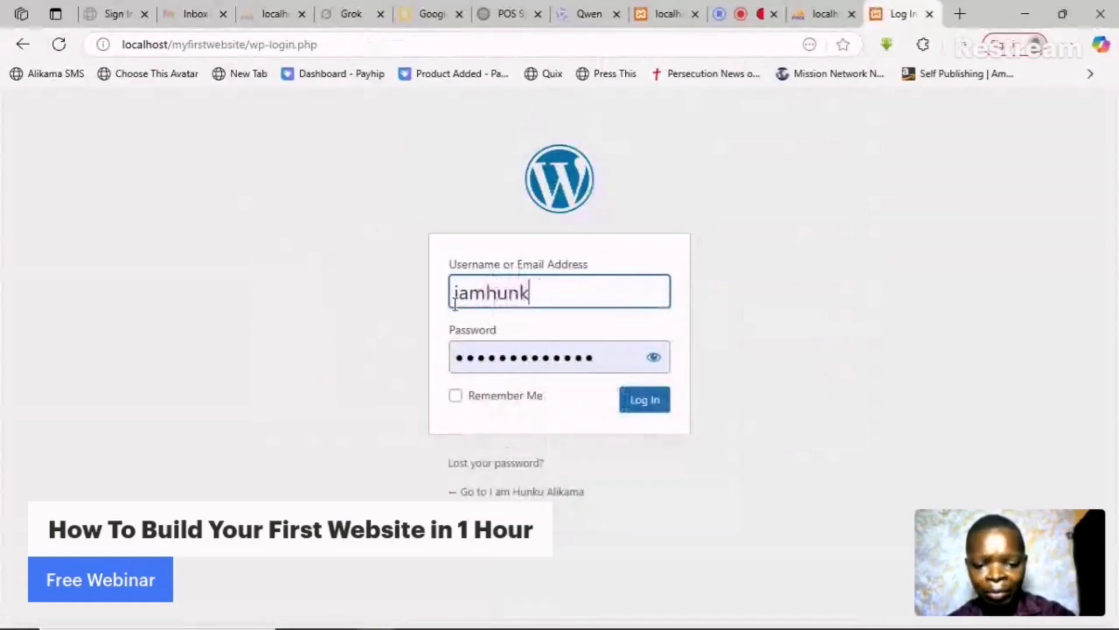
type("ual")
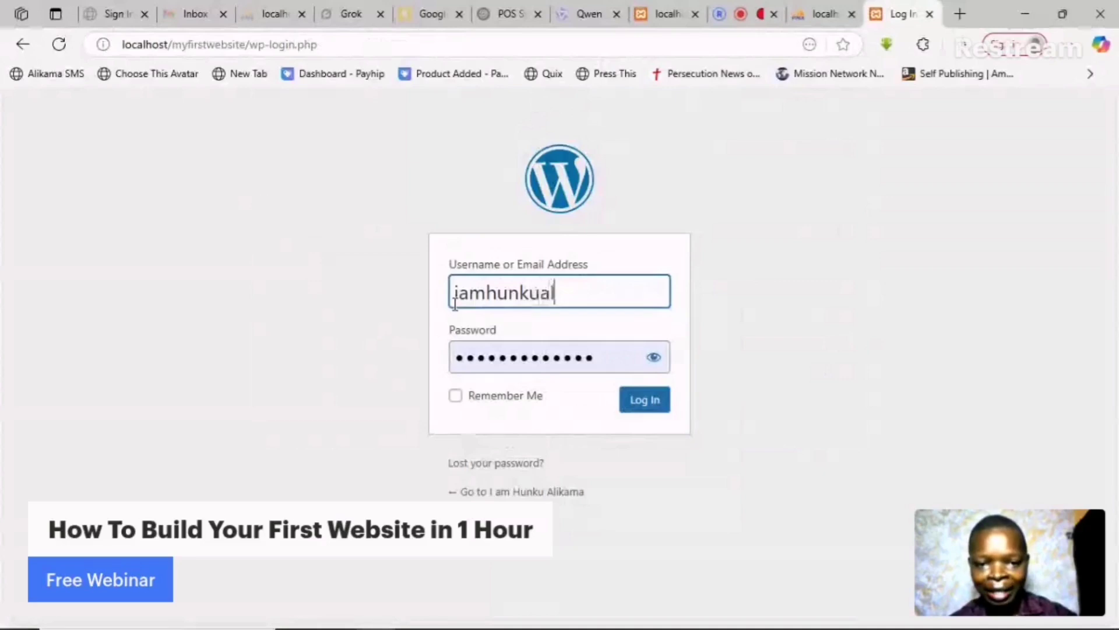
type("ikama")
left_click(653, 404)
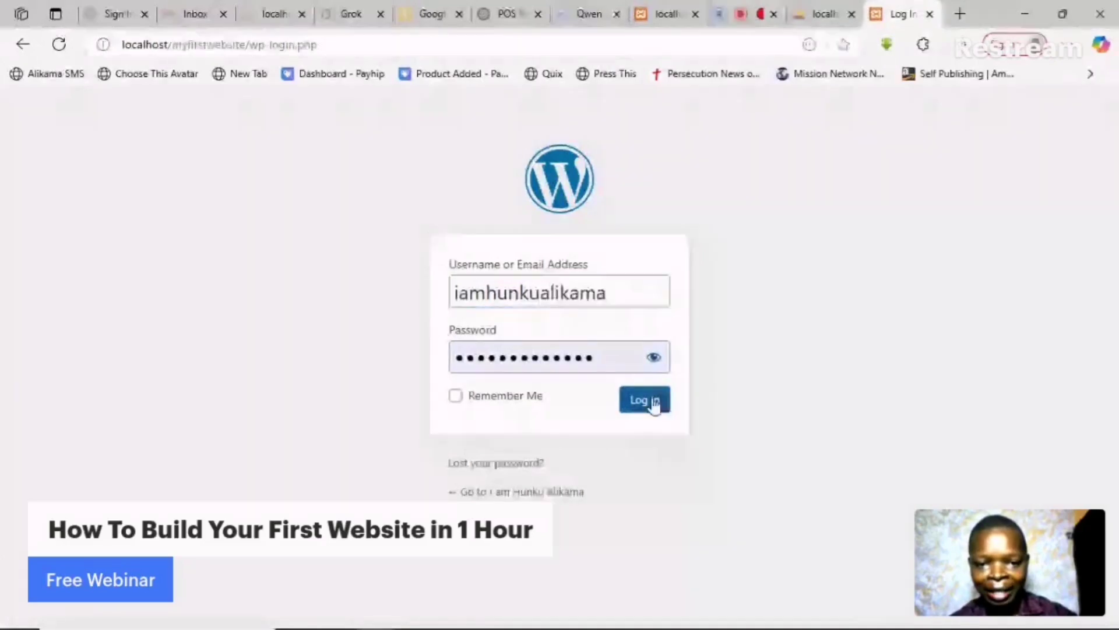
left_click(653, 402)
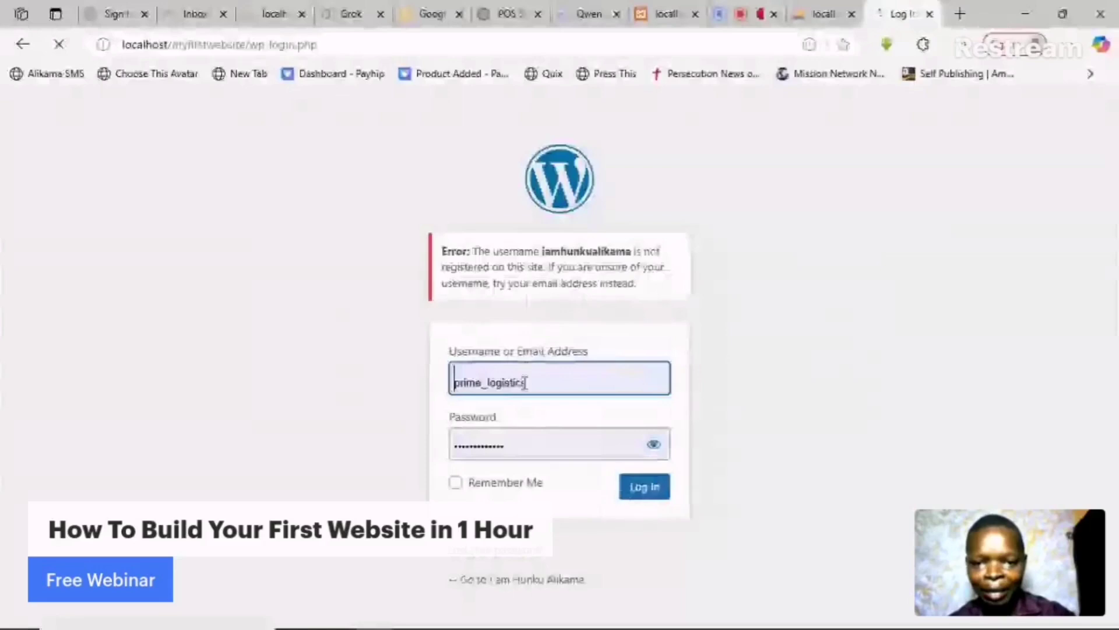
left_click_drag(545, 381, 450, 385)
type("iamalikama")
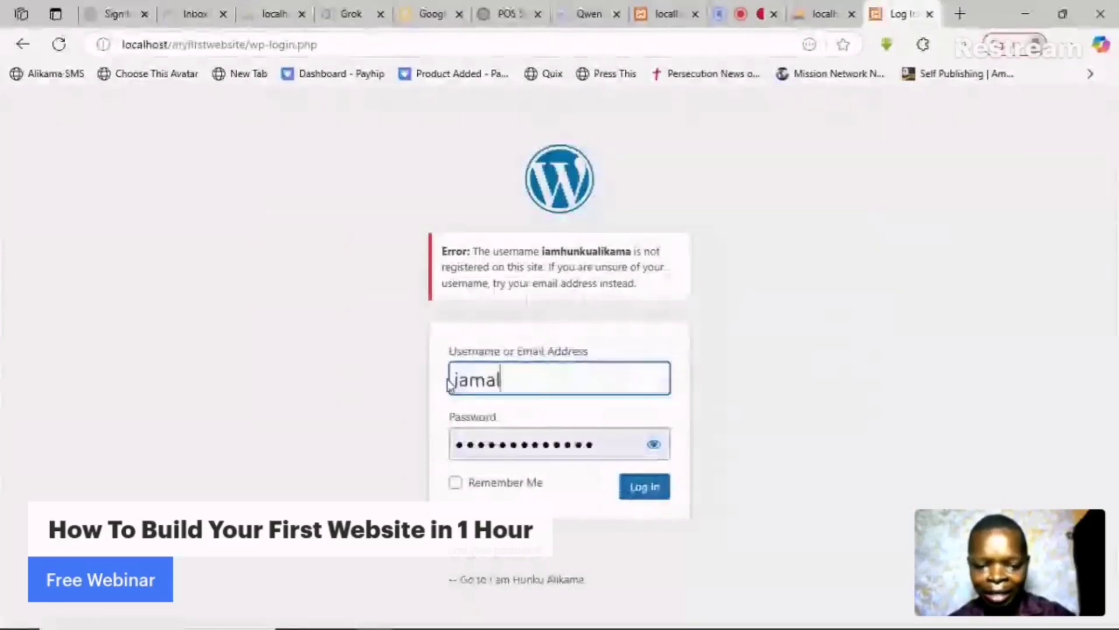
left_click(653, 487)
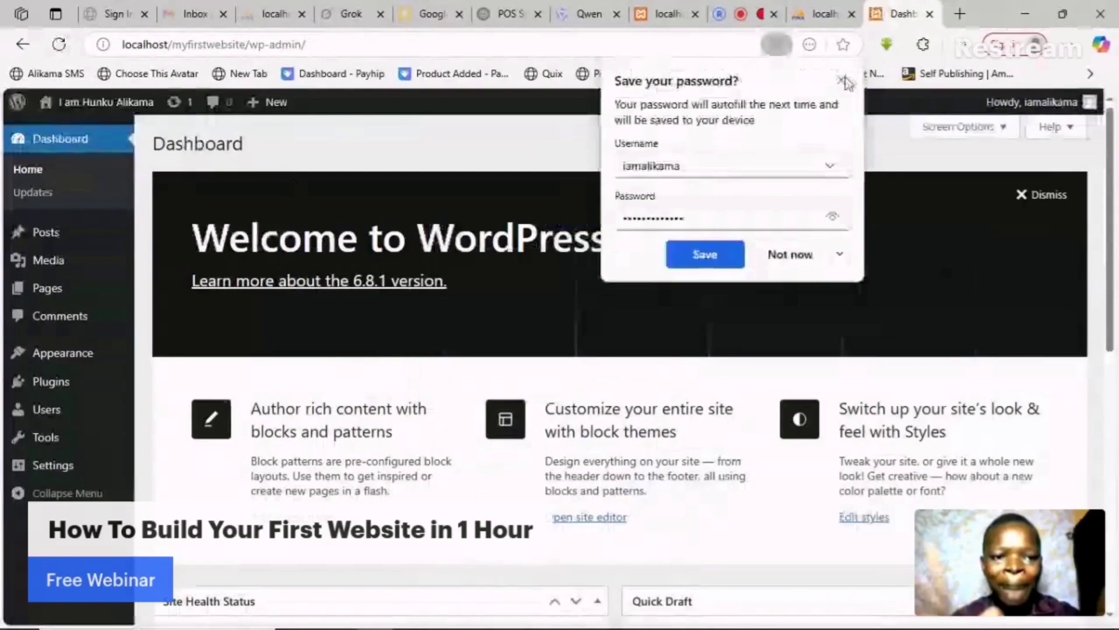
- Decline saving the password and open Visit Site from the admin bar in a new tab
left_click(841, 80)
mouse_move(17, 274)
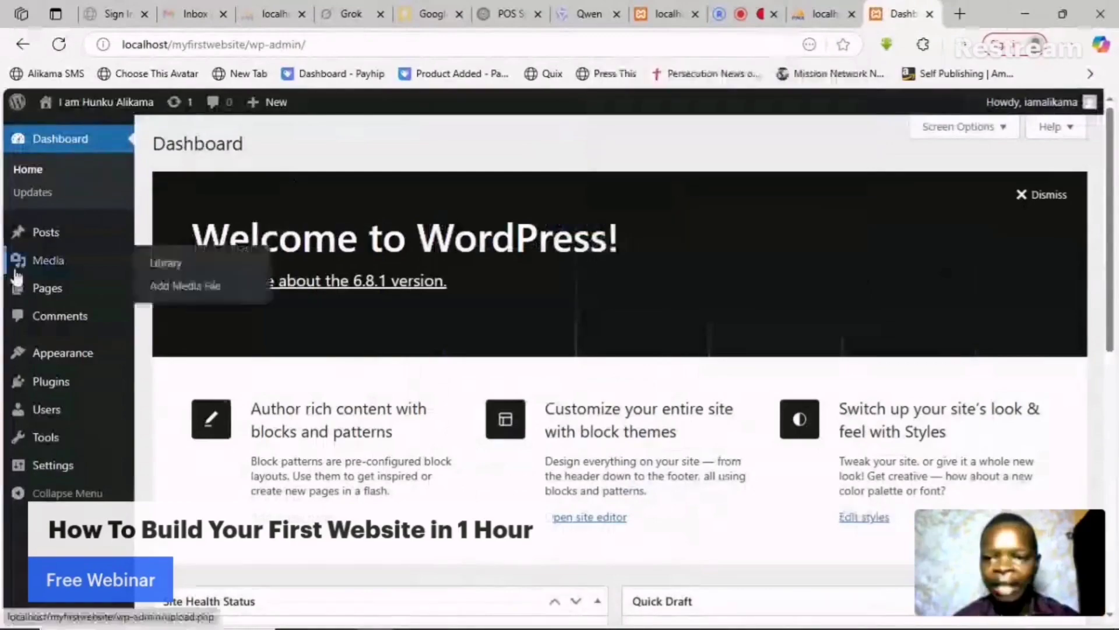
mouse_move(97, 114)
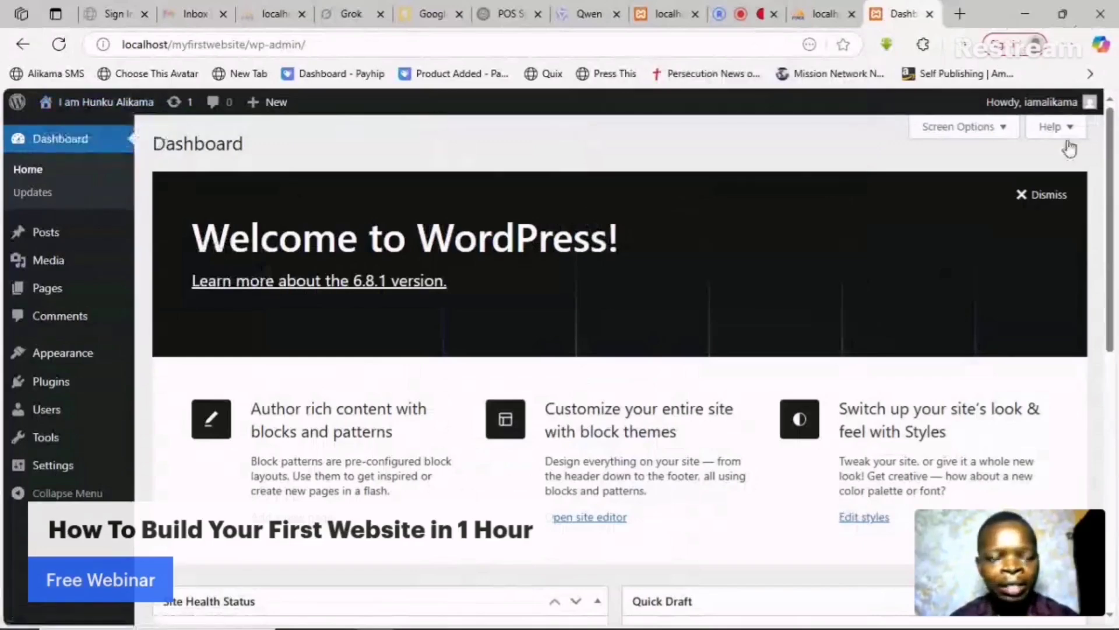
mouse_move(1049, 112)
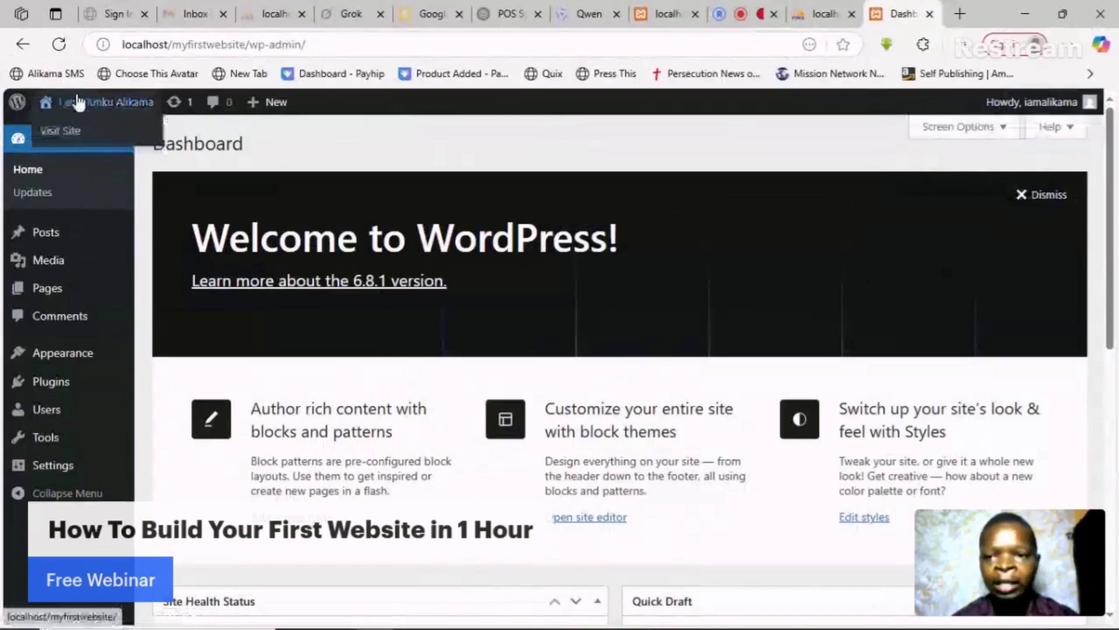
right_click(68, 133)
left_click(143, 142)
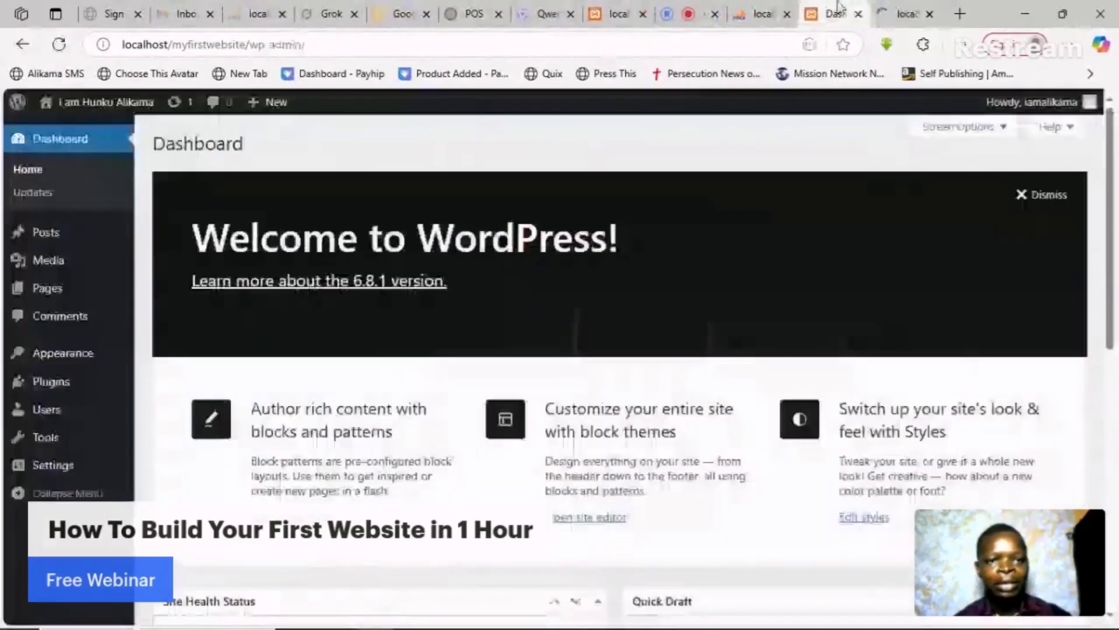
left_click(902, 13)
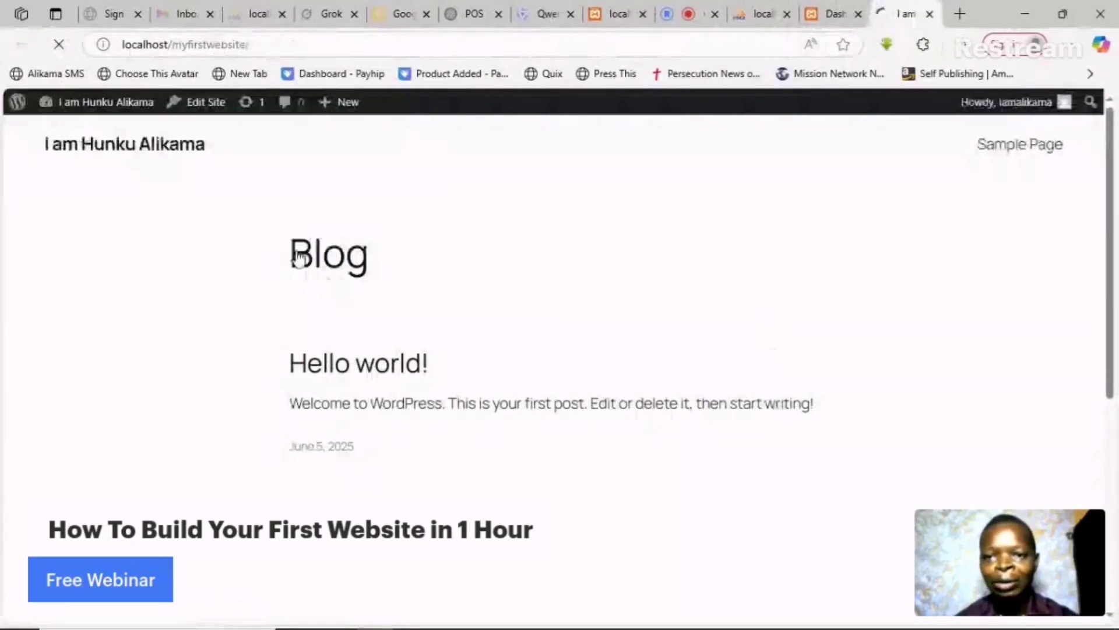
left_click_drag(1103, 306, 1110, 558)
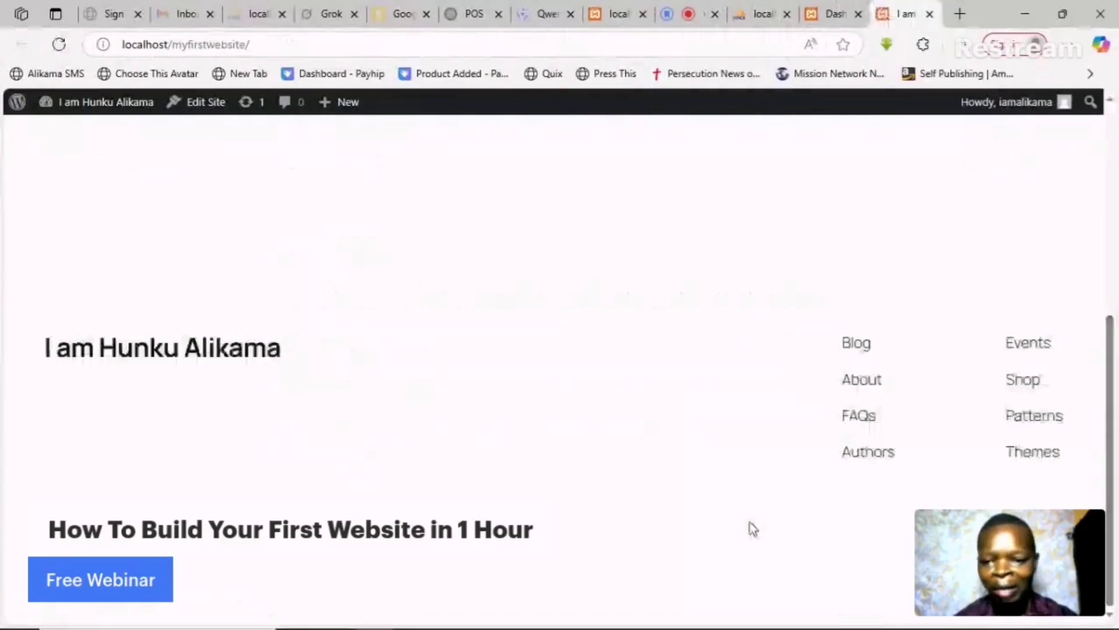
scroll(1029, 506, "up", 10)
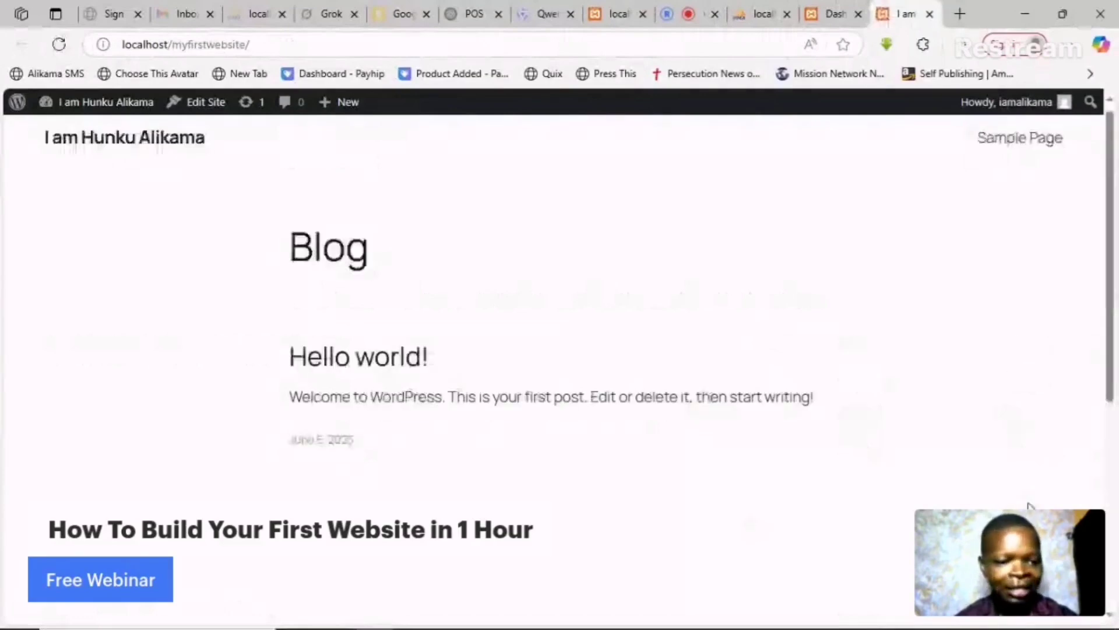
scroll(1003, 420, "down", 10)
left_click(1047, 424)
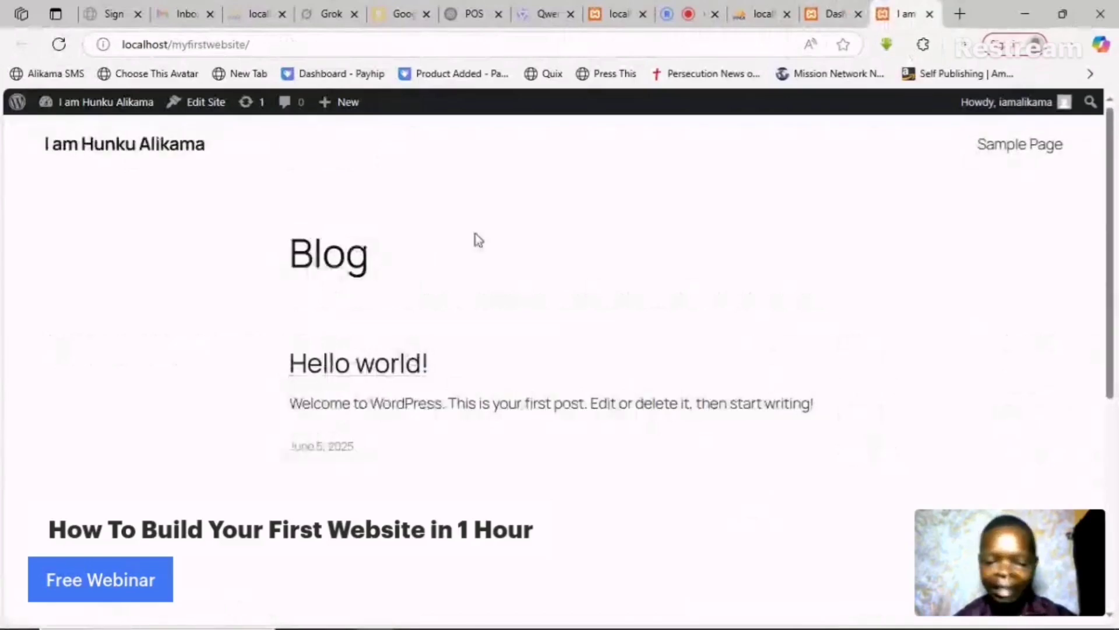
left_click(836, 13)
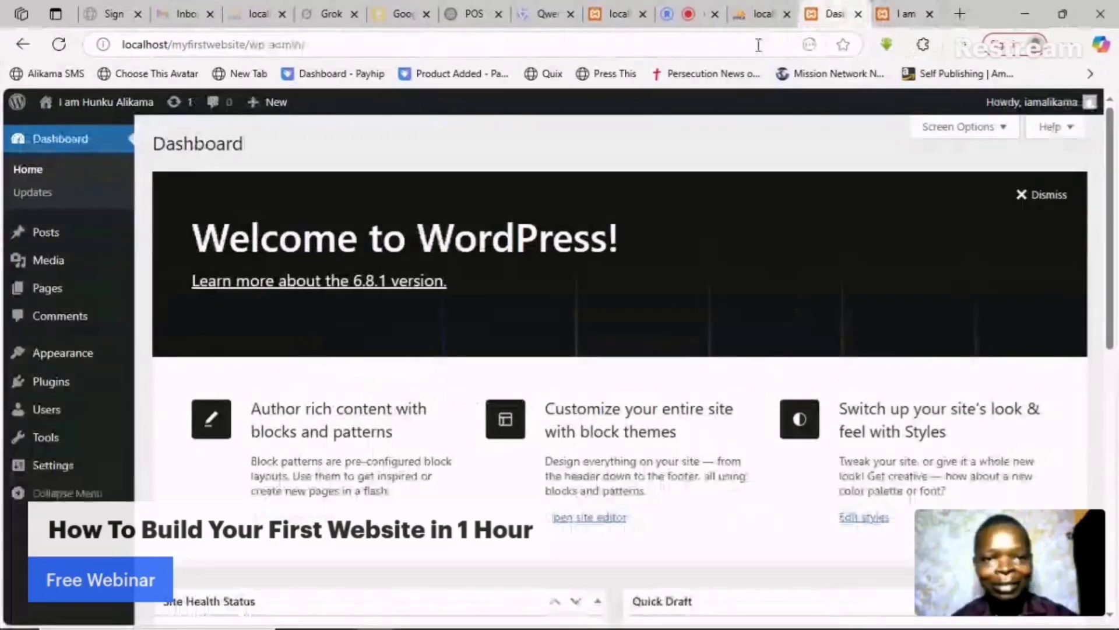
left_click(688, 14)
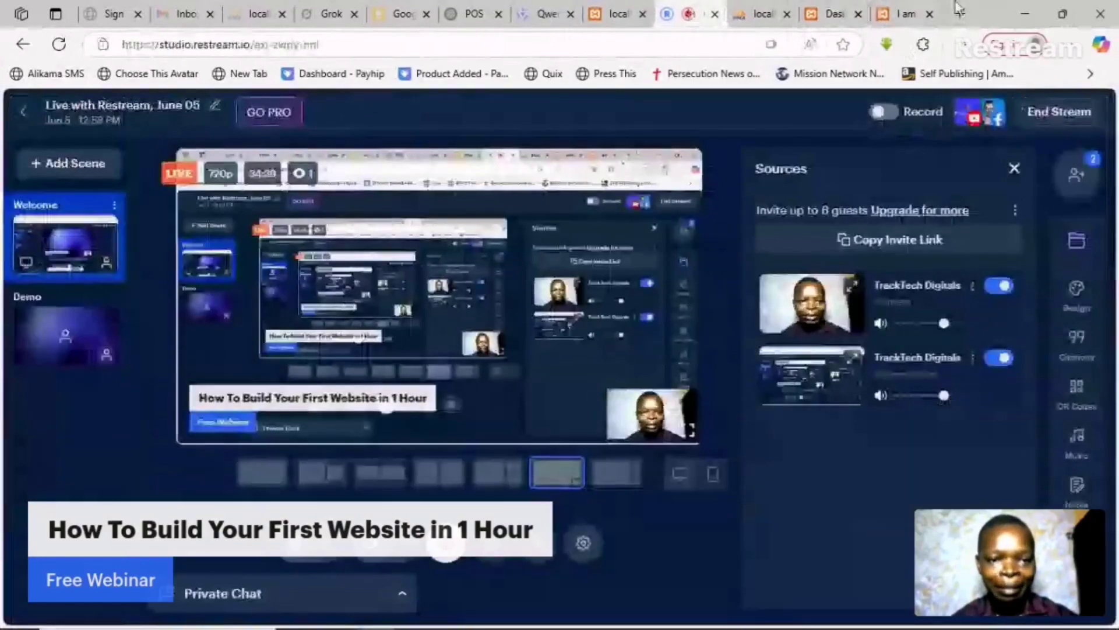
left_click(907, 12)
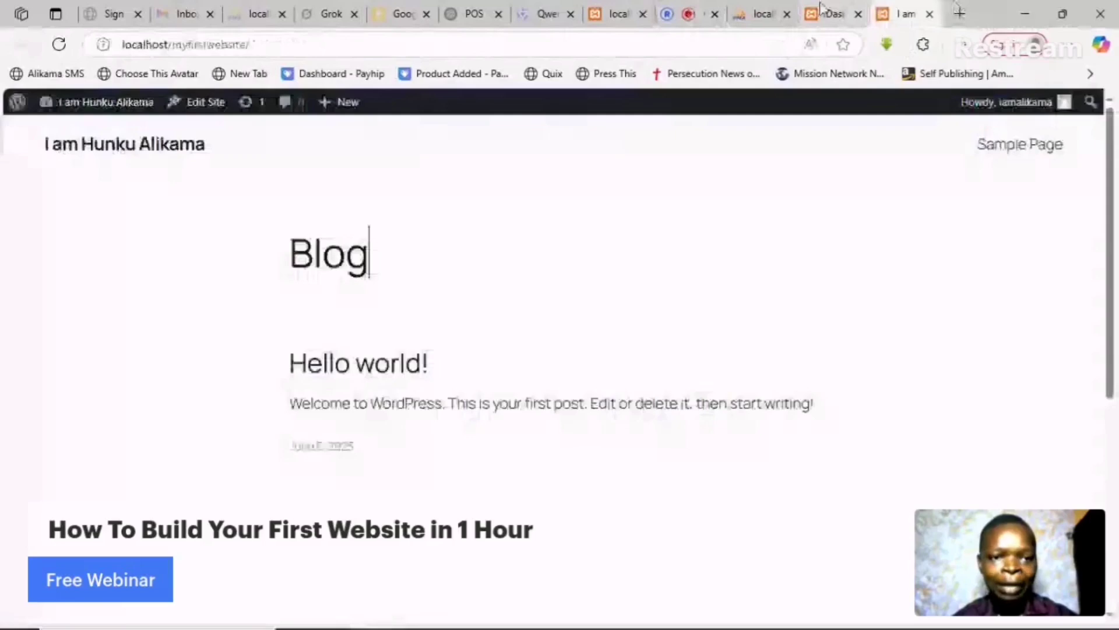
left_click(823, 10)
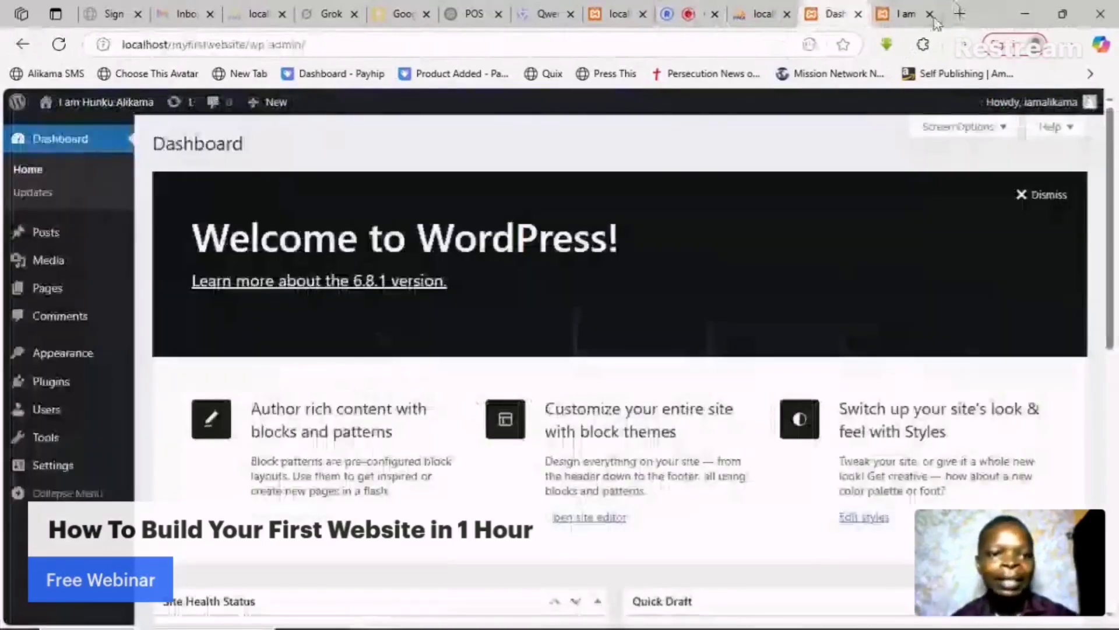
left_click(934, 22)
left_click(871, 9)
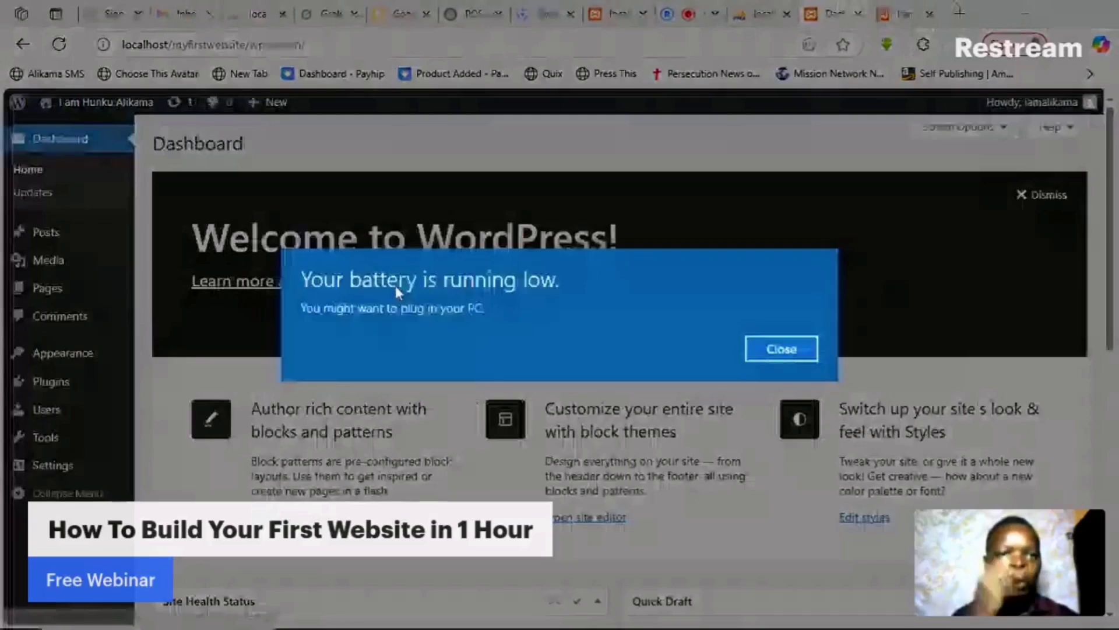
left_click(803, 350)
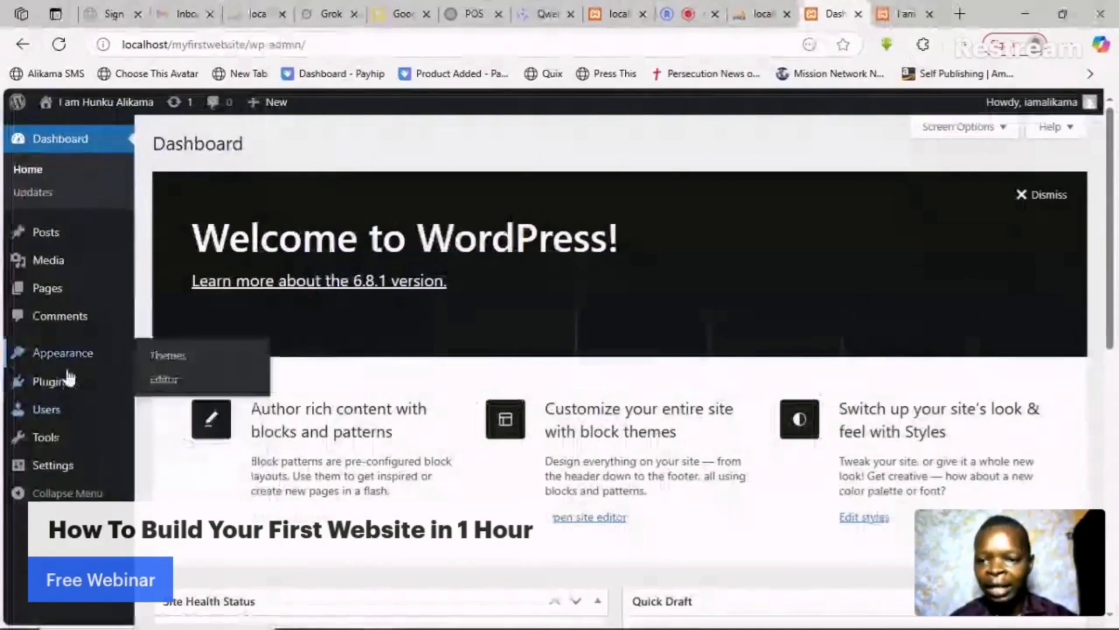
- Search Add Plugins for Elementor to find Elementor Website Builder
mouse_move(69, 380)
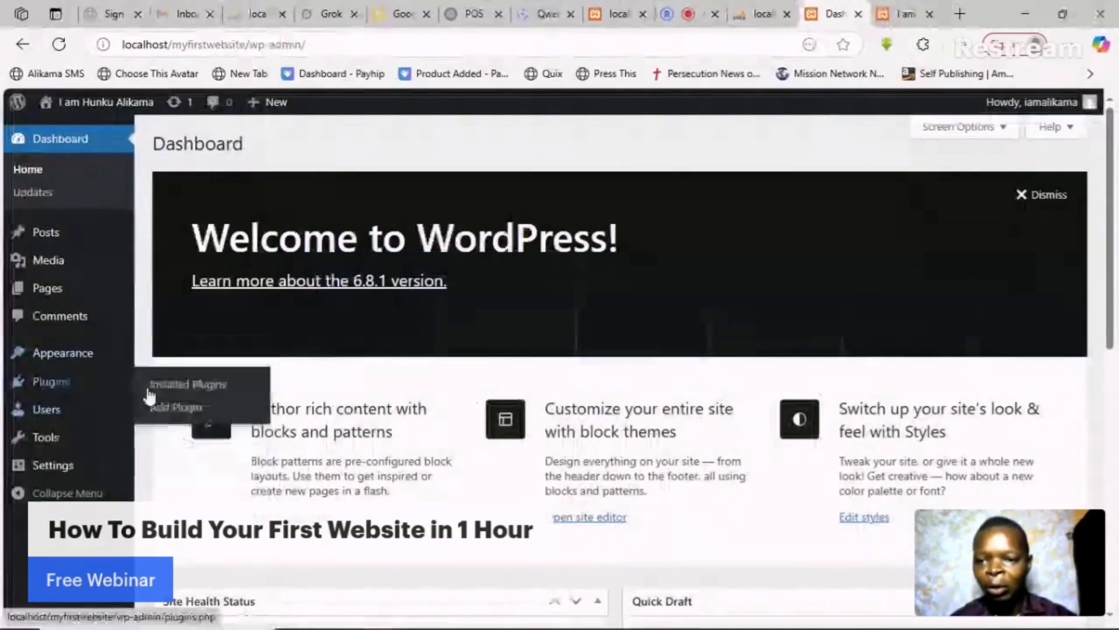
left_click(179, 414)
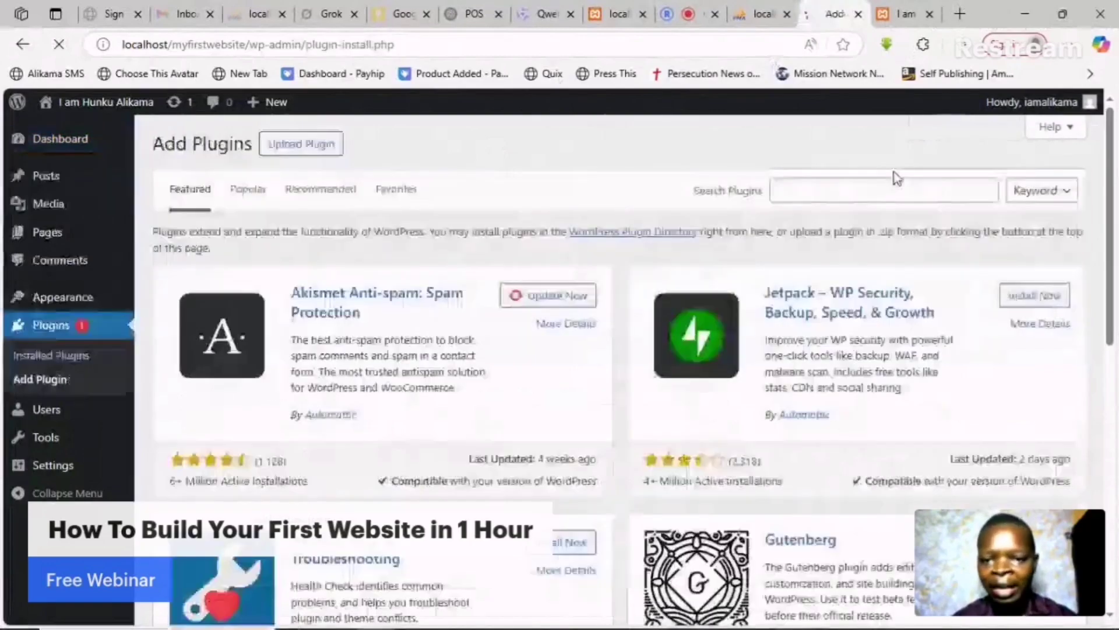
left_click(884, 191)
type("Elementor")
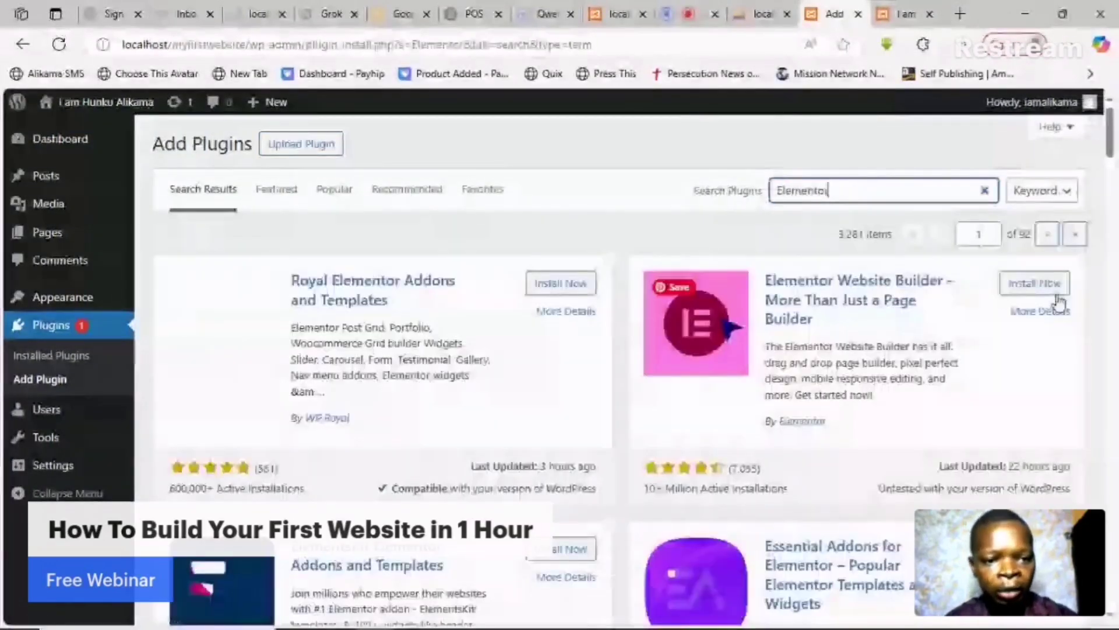
left_click(1033, 292)
- Switch to the site's Hello world! blog page tab with Ctrl+Tab
key("ctrl+Tab")
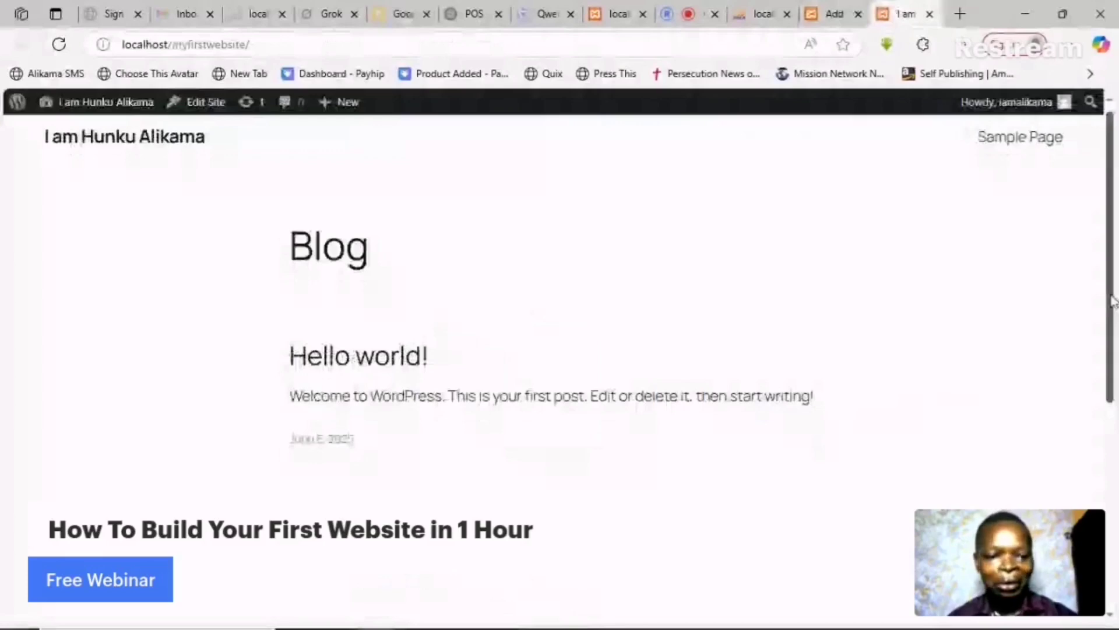
scroll(1112, 300, "down", 10)
scroll(912, 188, "up", 10)
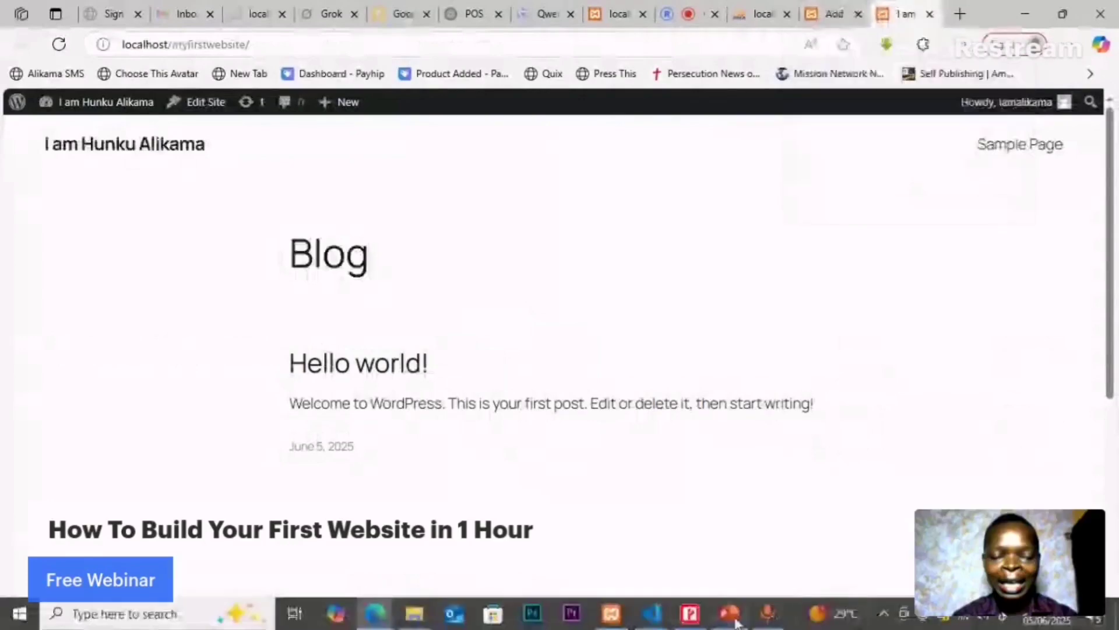
- Advance PowerPoint to slide 6, Live Demo Flow, then minimize it to reveal Edge
left_click(735, 622)
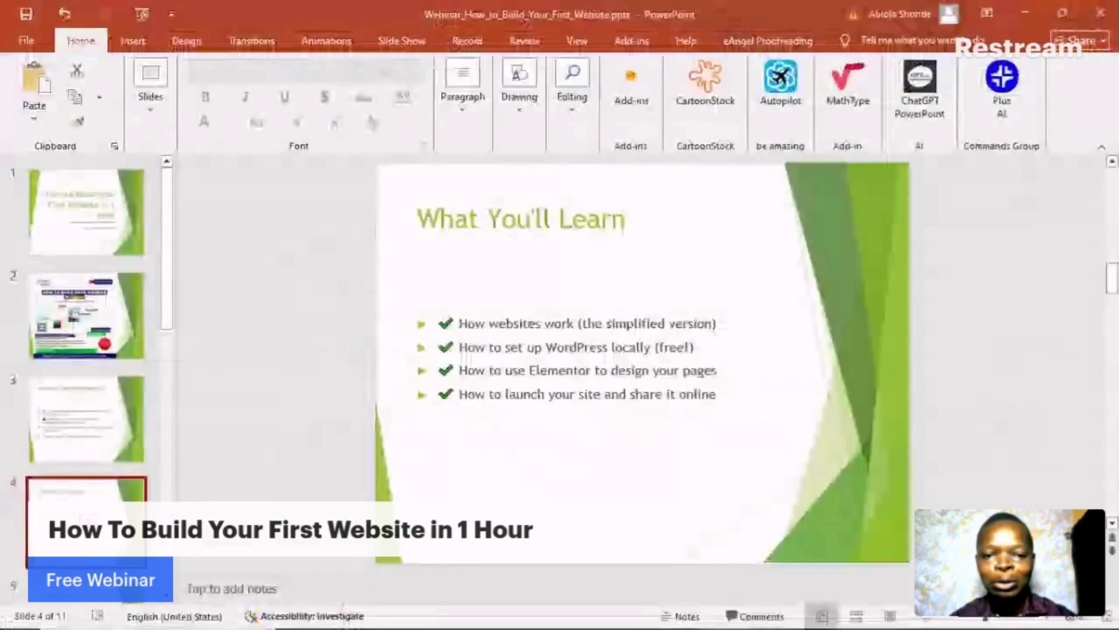
key("Down")
key("Down")
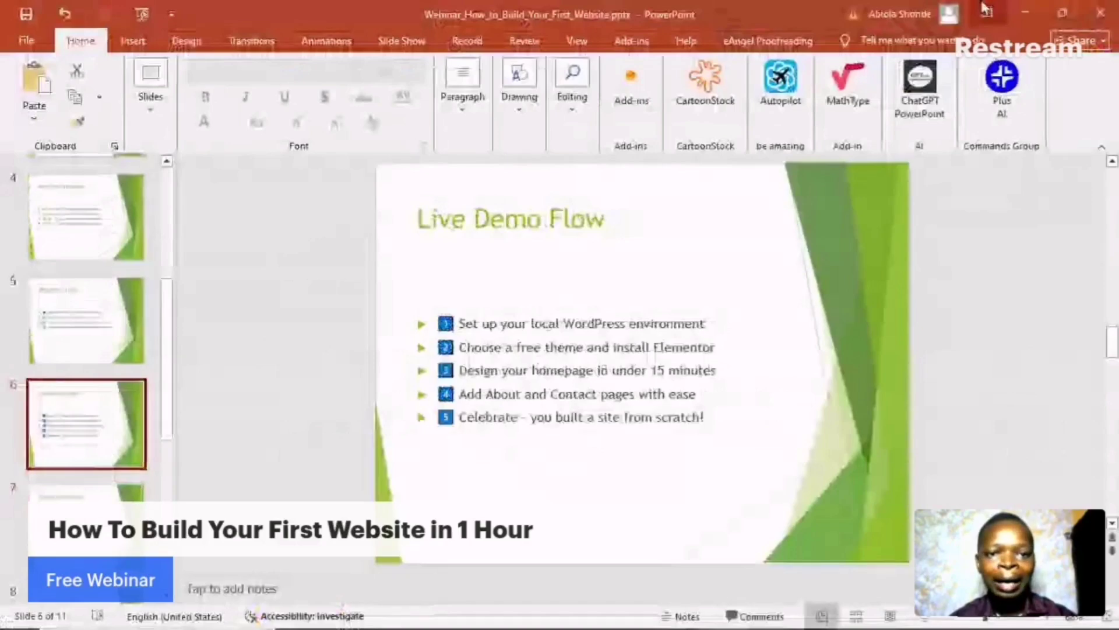
left_click(1026, 15)
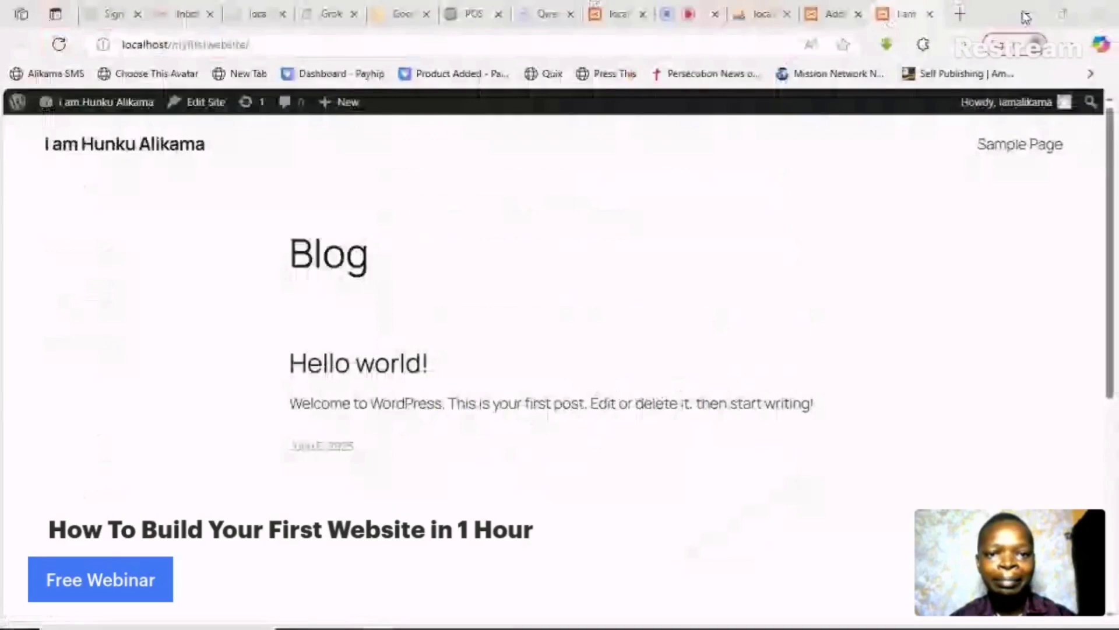
- Focus the Edge window and switch to the Restream Studio tab
left_click(705, 4)
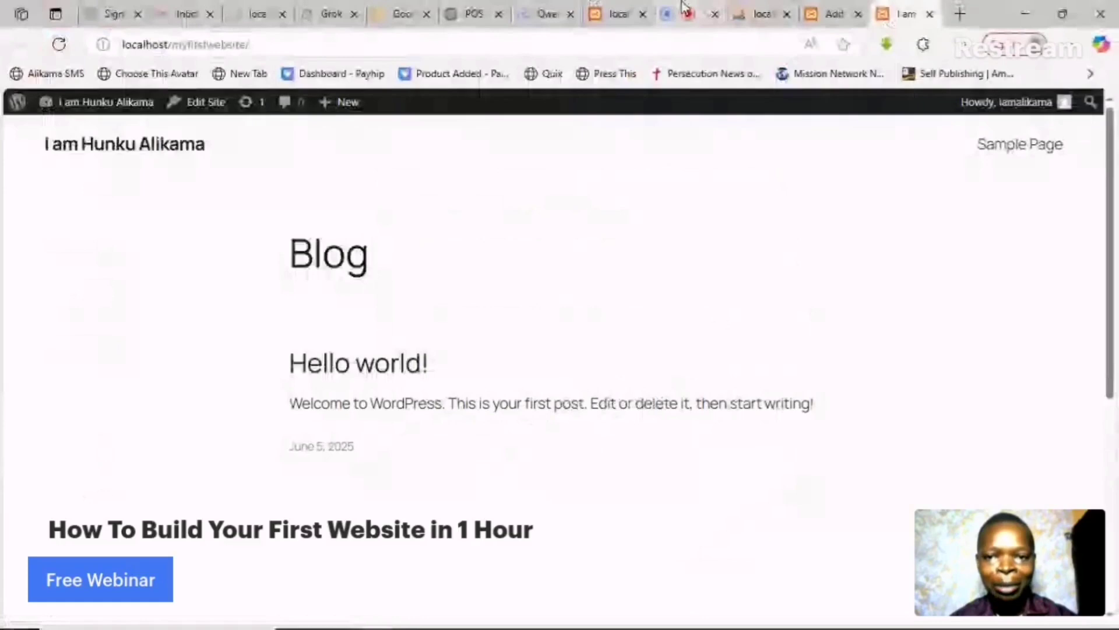
left_click(685, 8)
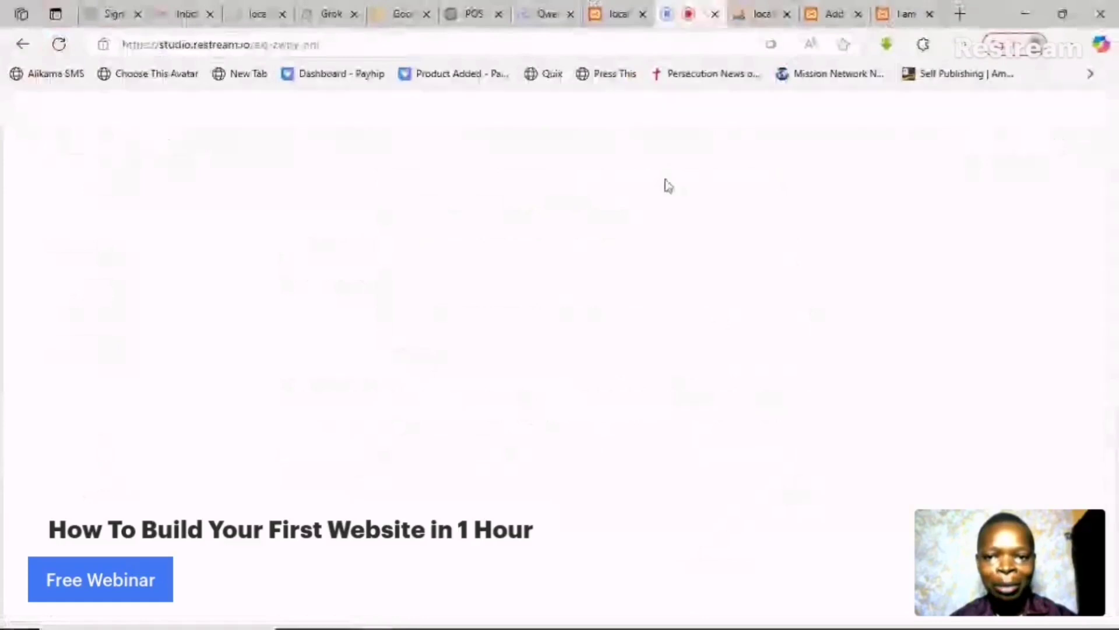